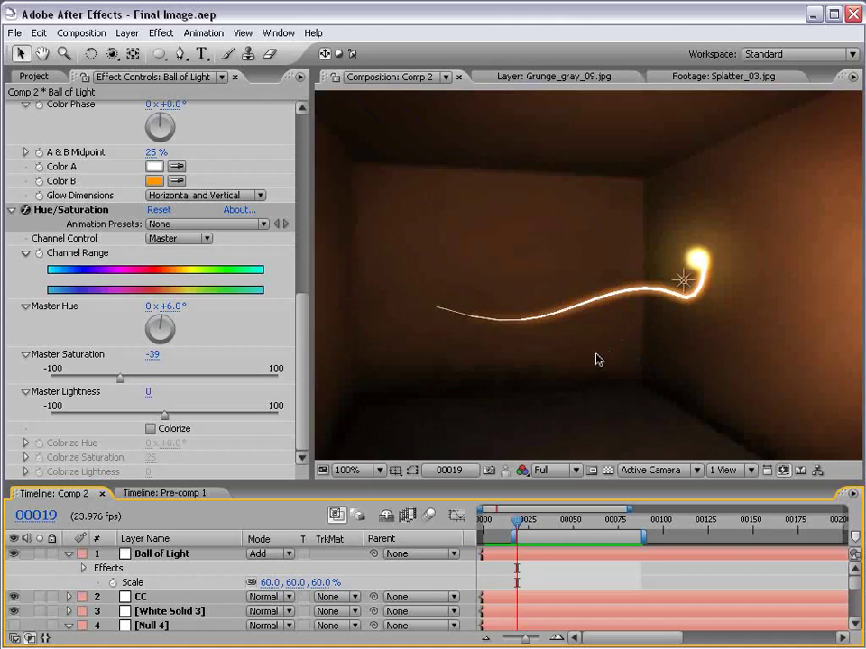
Step: Preview the ball of light animation in Comp 2 with the composition view enlarged
{"action": "key", "text": "grave"}
{"action": "key", "text": "space"}
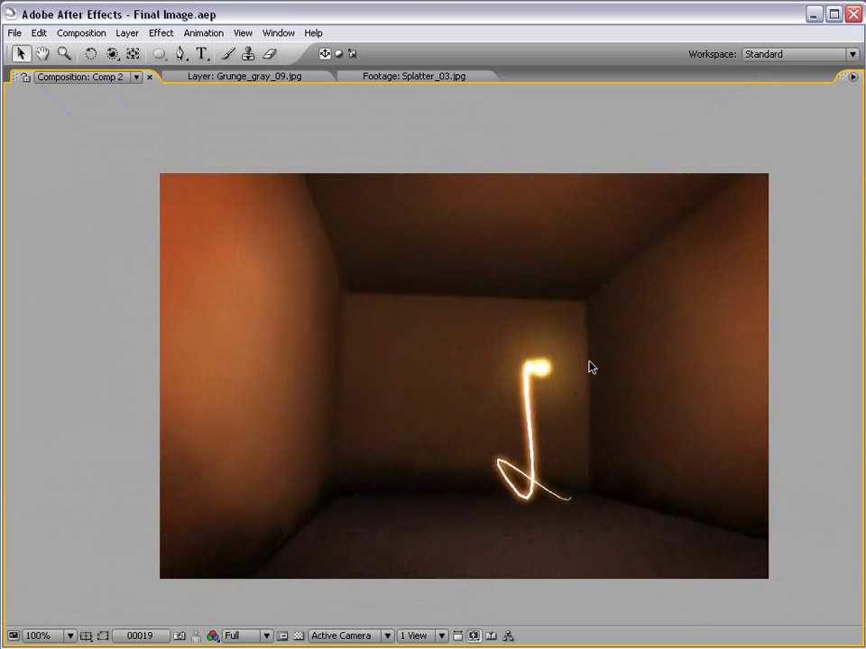
{"action": "key", "text": "grave"}
{"action": "key", "text": "comma"}
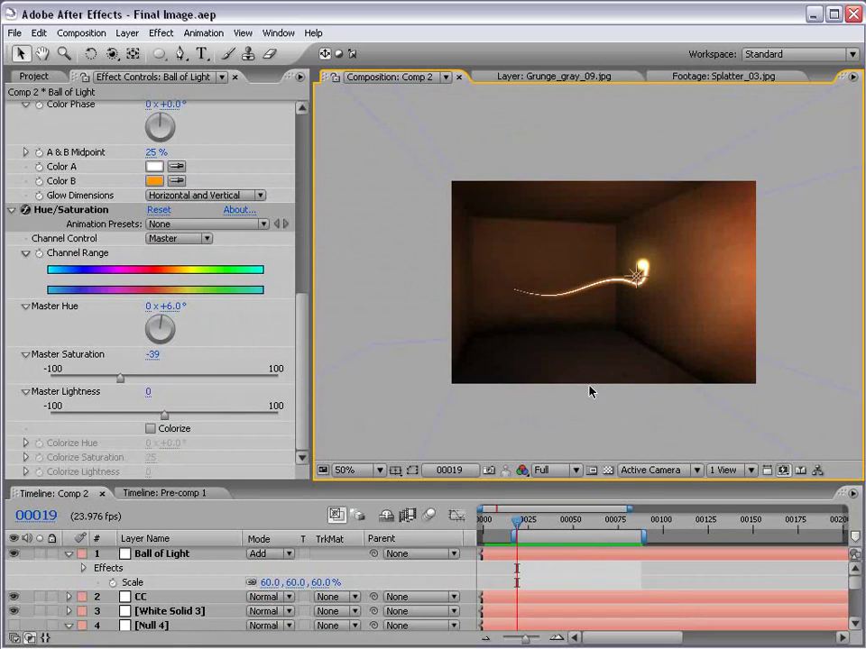
{"action": "left_click", "coordinate": [516, 534]}
{"action": "key", "text": "period"}
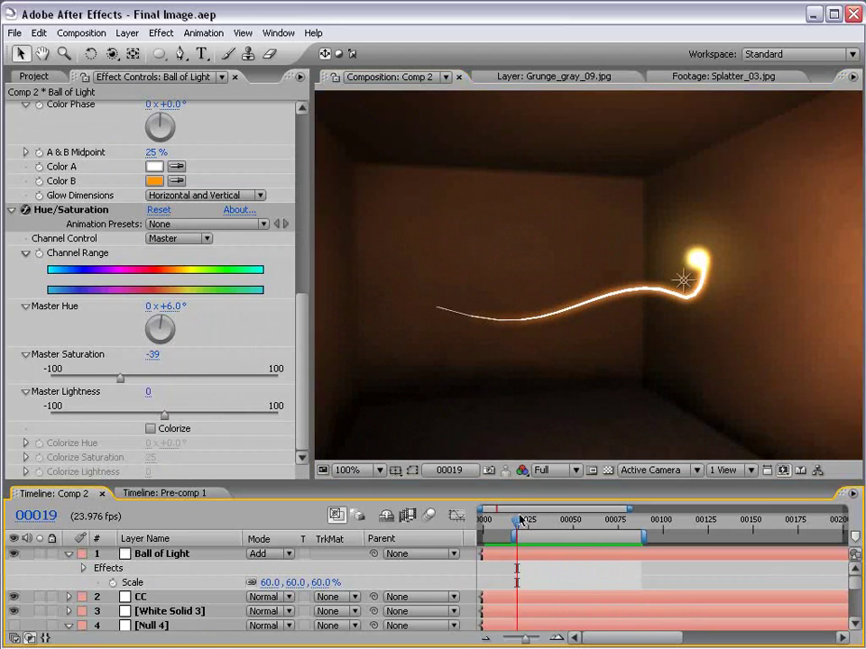
Step: Collapse the Ball of Light and Null 4 layer properties and bring up the Pre-comp 1 composition
{"action": "left_click", "coordinate": [66, 554]}
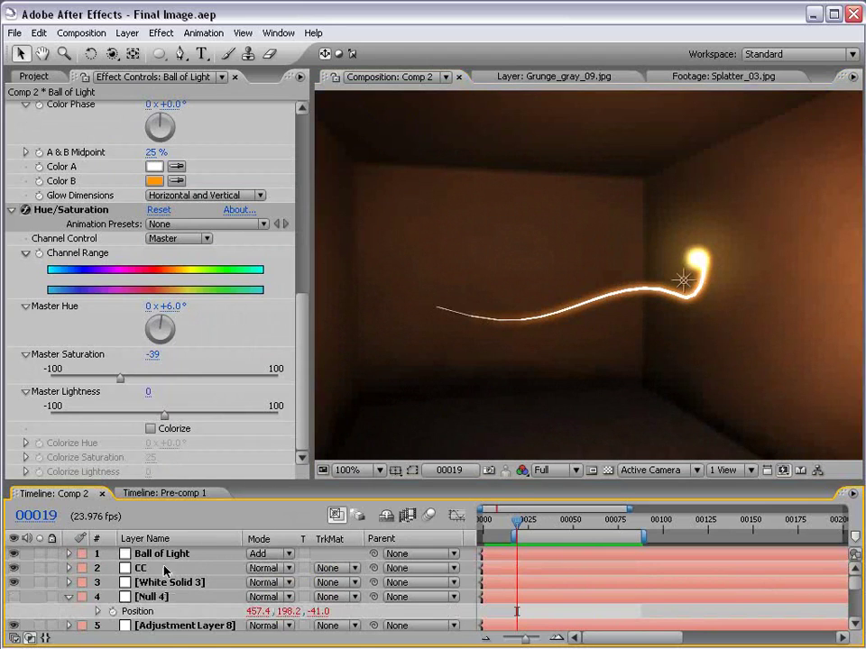
{"action": "left_click", "coordinate": [68, 597]}
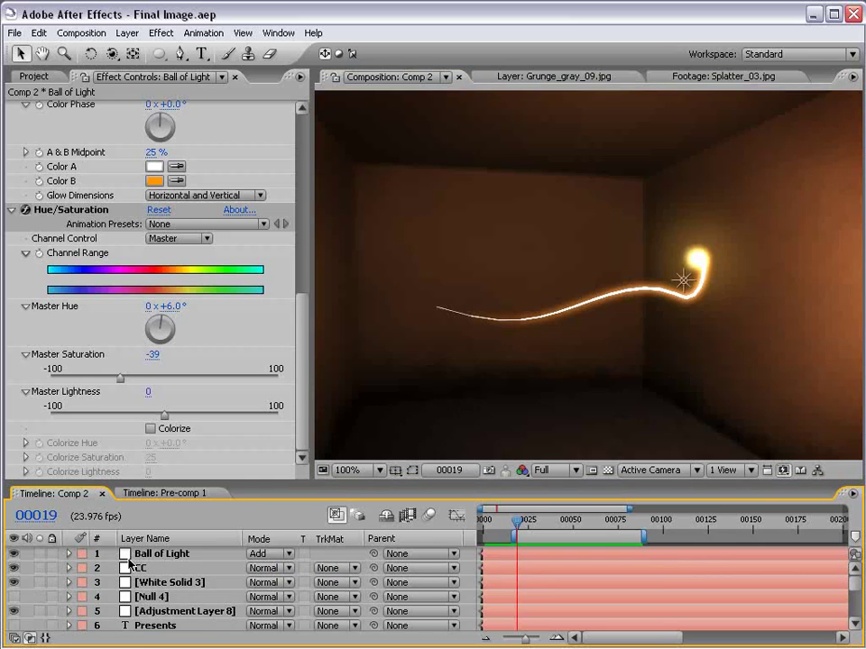
{"action": "left_click", "coordinate": [163, 493]}
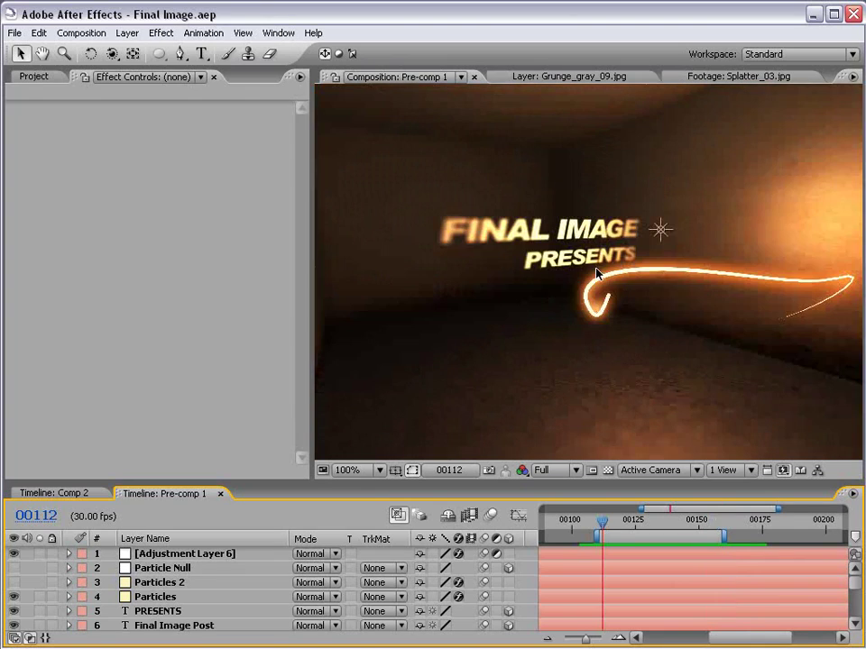
Step: Create a new composition, Comp 4, from the NTSC DV preset with a frame rate of 23.976 fps
{"action": "left_click", "coordinate": [32, 77]}
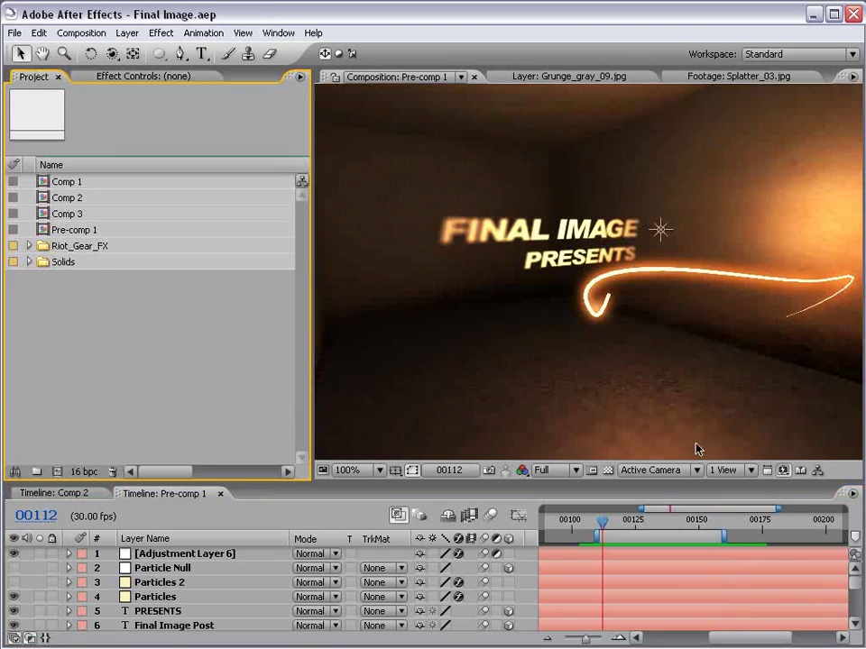
{"action": "left_click", "coordinate": [81, 33]}
{"action": "left_click", "coordinate": [86, 49]}
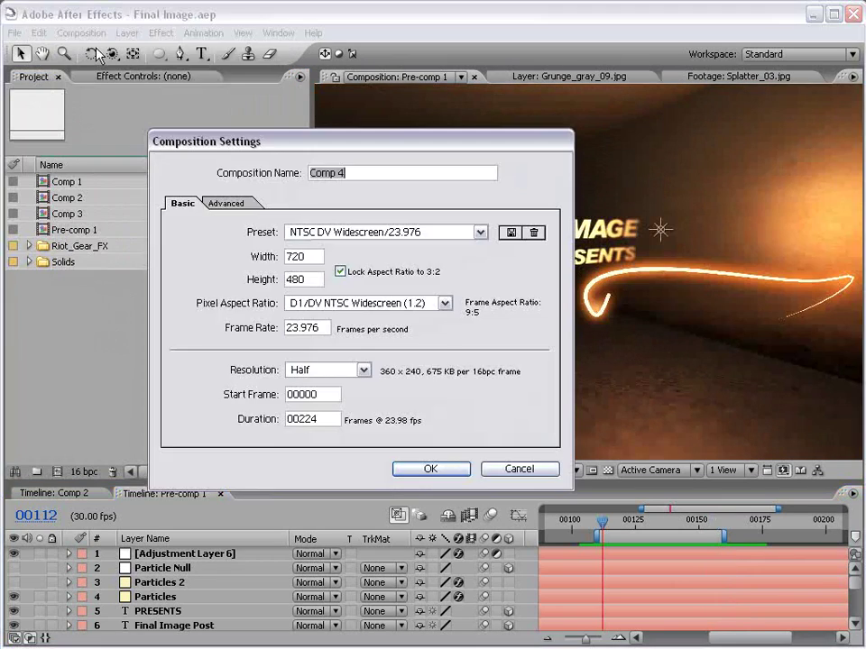
{"action": "left_click", "coordinate": [330, 236]}
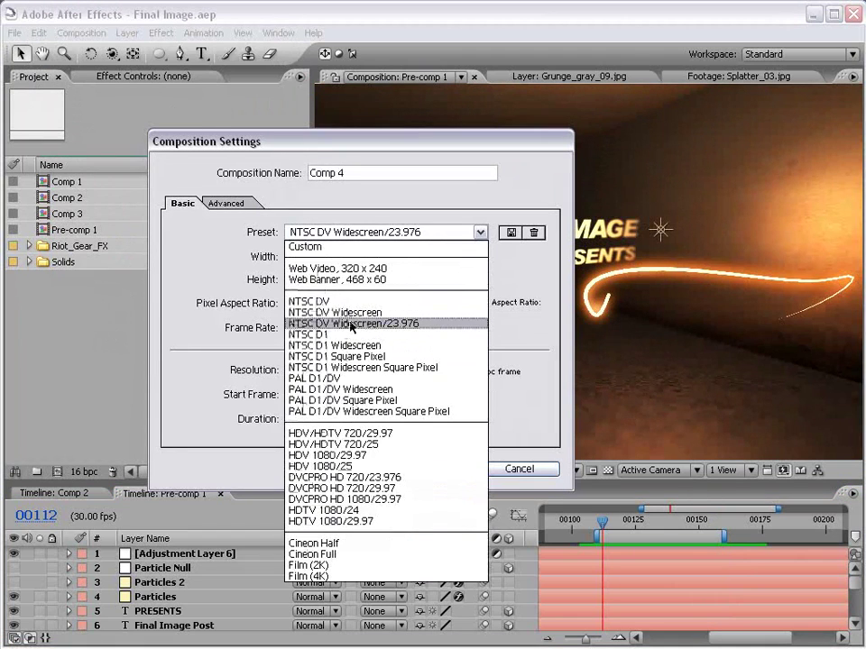
{"action": "left_click", "coordinate": [334, 303]}
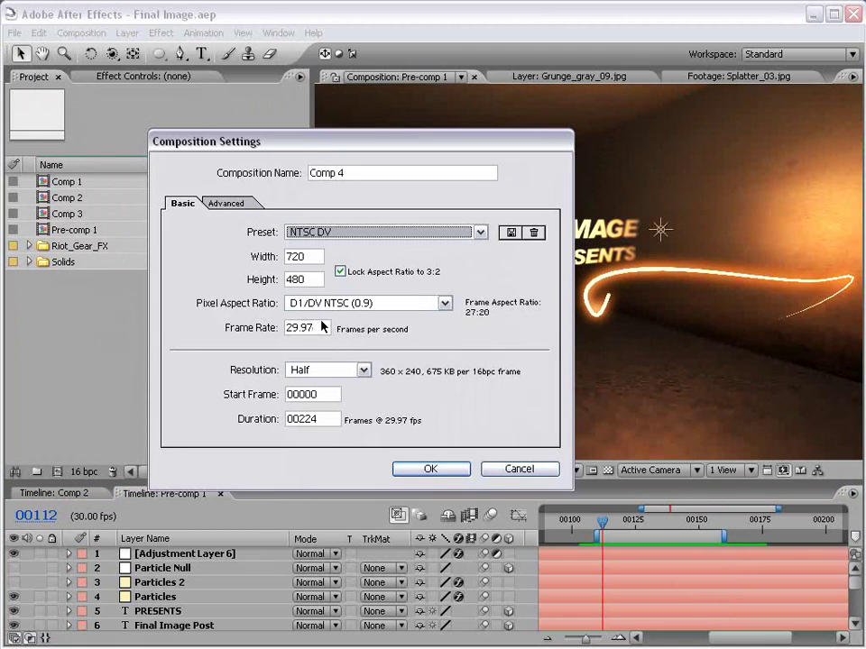
{"action": "left_click_drag", "start_coordinate": [320, 328], "coordinate": [246, 323]}
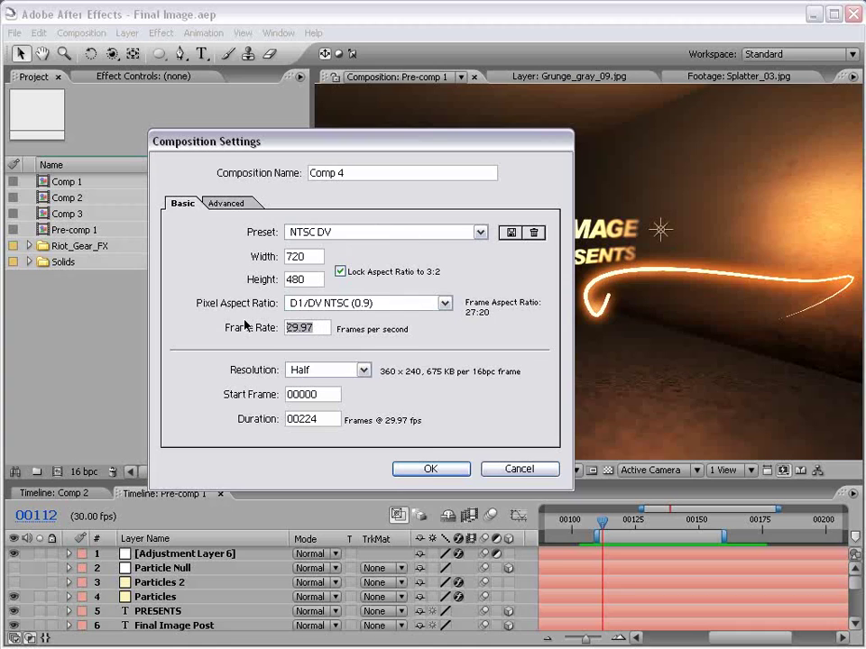
{"action": "type", "text": "23"}
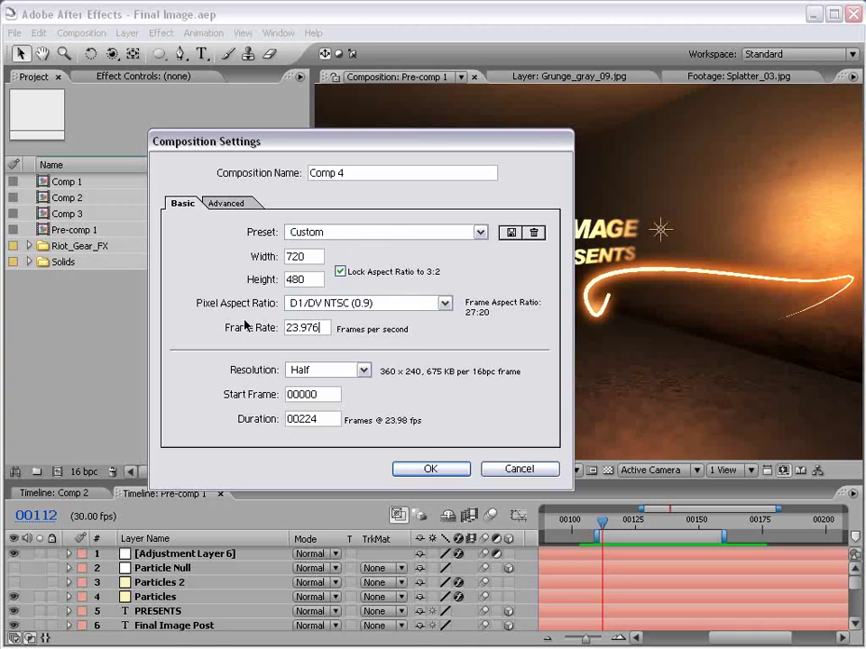
{"action": "left_click", "coordinate": [430, 469]}
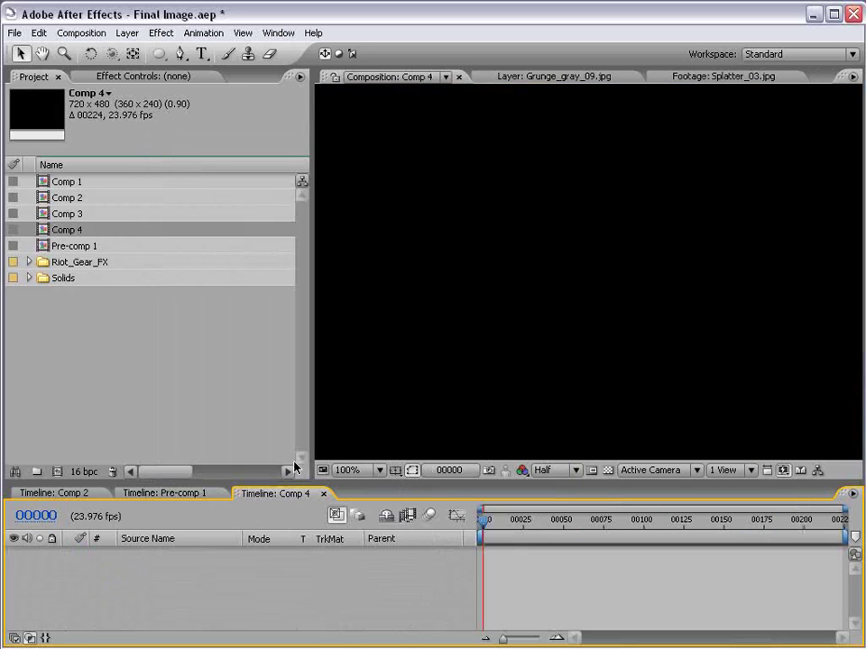
Step: Expand the project folders Riot_Gear_FX, Grungy_Textures, Low and Grayscale to list the gray grunge textures
{"action": "left_click", "coordinate": [33, 265]}
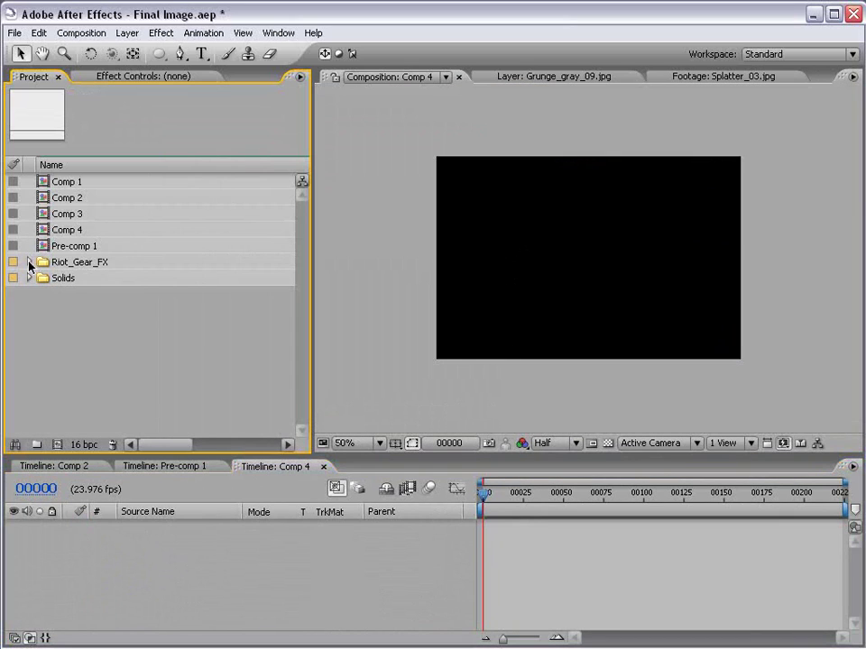
{"action": "left_click", "coordinate": [29, 263]}
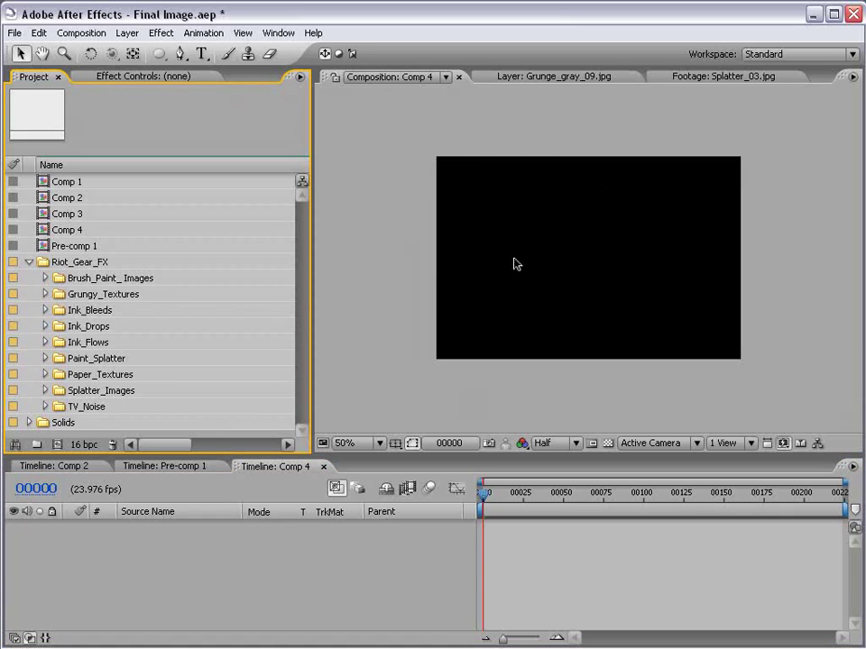
{"action": "left_click_drag", "start_coordinate": [242, 453], "coordinate": [244, 448]}
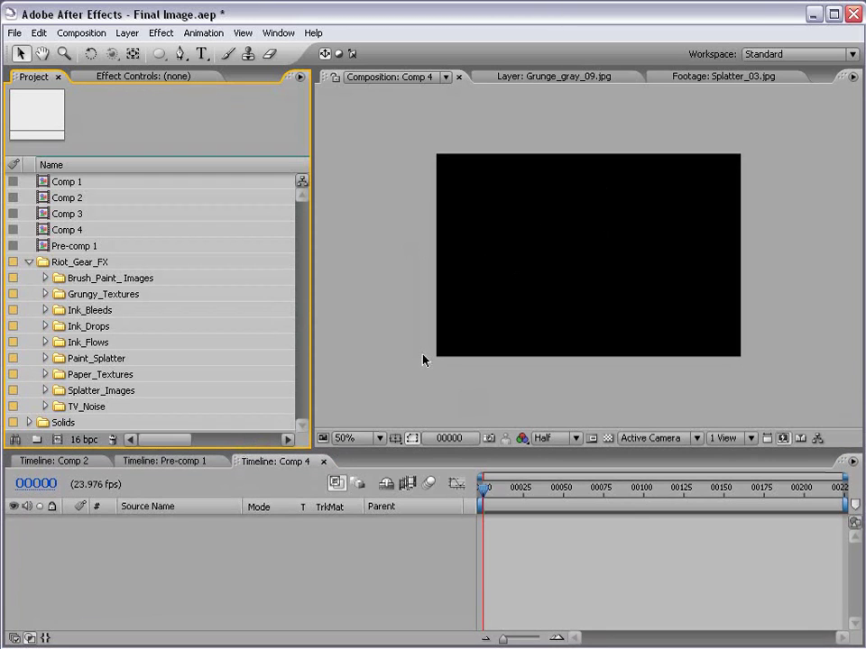
{"action": "left_click", "coordinate": [45, 294]}
{"action": "left_click", "coordinate": [61, 327]}
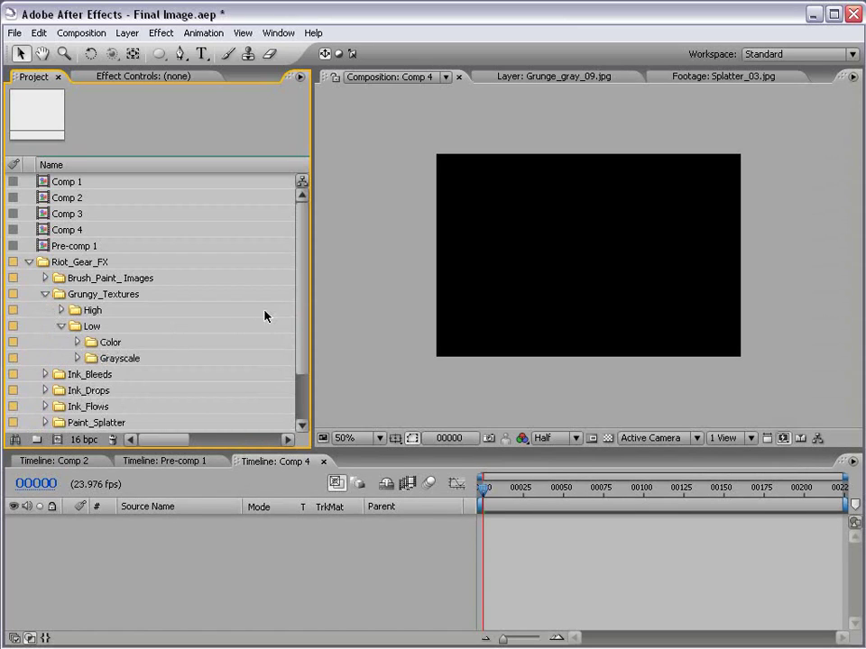
{"action": "left_click", "coordinate": [78, 359]}
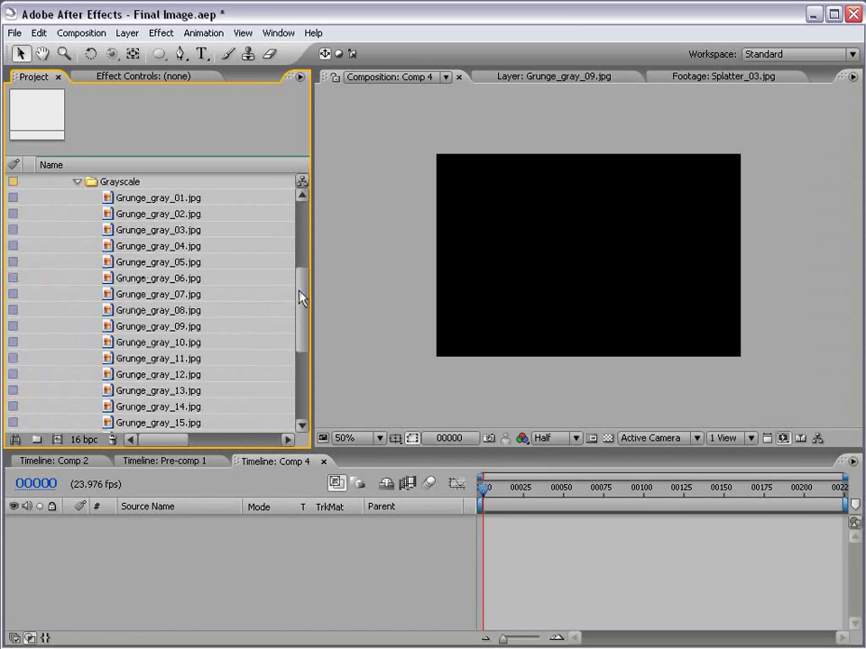
Step: Place Grunge_gray_09.jpg over the middle of the Comp 4 frame and make it a 3D layer
{"action": "left_click_drag", "start_coordinate": [301, 294], "coordinate": [294, 303]}
{"action": "left_click_drag", "start_coordinate": [147, 295], "coordinate": [560, 271]}
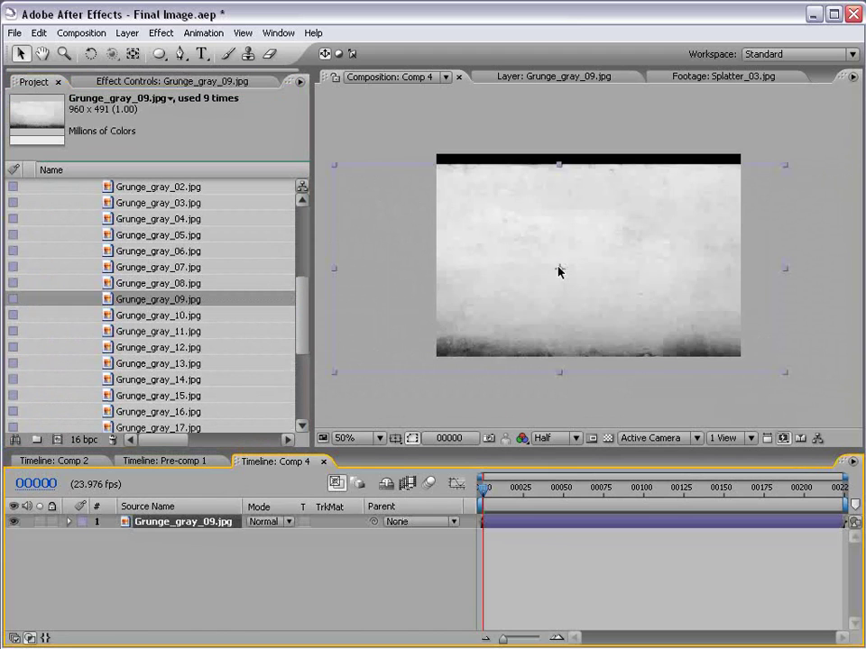
{"action": "left_click_drag", "start_coordinate": [492, 333], "coordinate": [506, 331]}
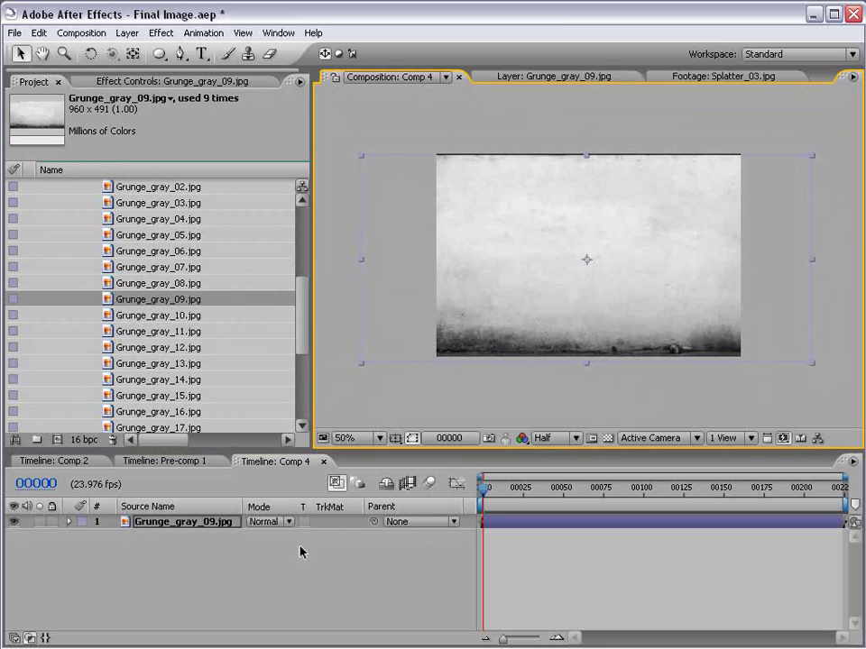
{"action": "key", "text": "F4"}
{"action": "left_click", "coordinate": [340, 522]}
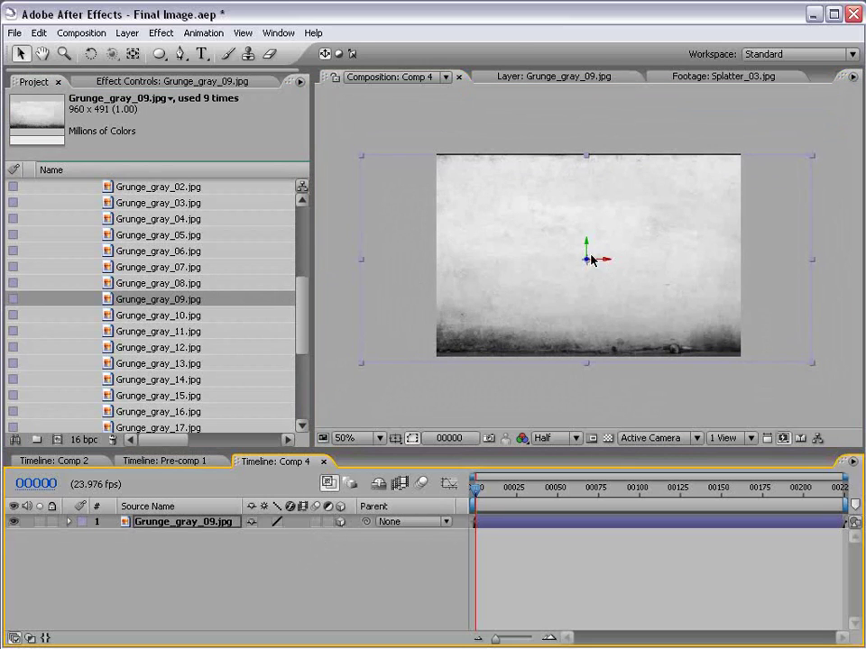
Step: Build the two side walls and the back wall by rotating, duplicating and repositioning the Grunge_gray_09.jpg layer
{"action": "key", "text": "w"}
{"action": "left_click_drag", "start_coordinate": [585, 254], "coordinate": [423, 487]}
{"action": "key", "text": "v"}
{"action": "key", "text": "ctrl+d"}
{"action": "key", "text": "ctrl+d"}
{"action": "key", "text": "w"}
{"action": "key", "text": "v"}
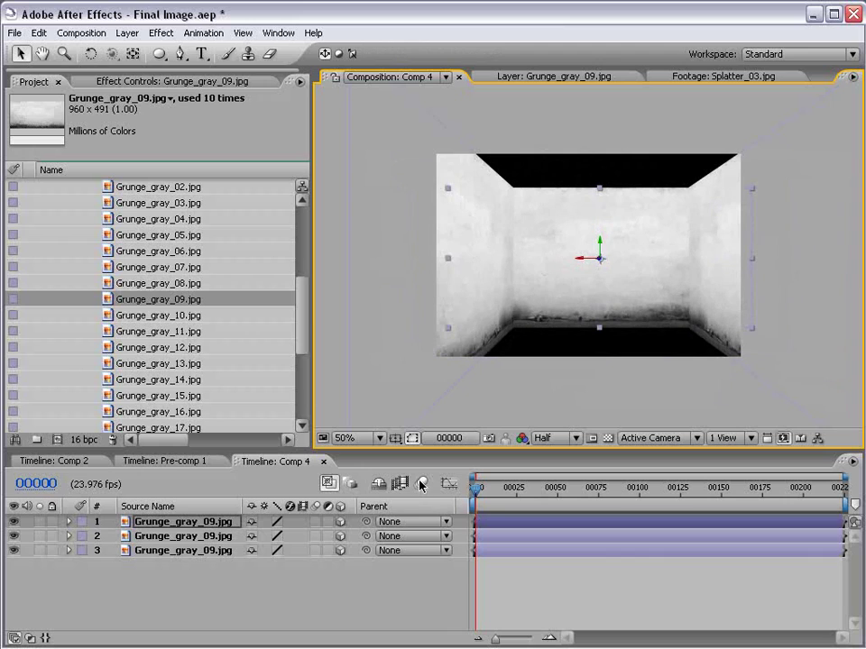
Step: Duplicate the back wall layer, rotate the copy flat and raise it to ceiling height
{"action": "left_click", "coordinate": [563, 403]}
{"action": "left_click", "coordinate": [577, 211]}
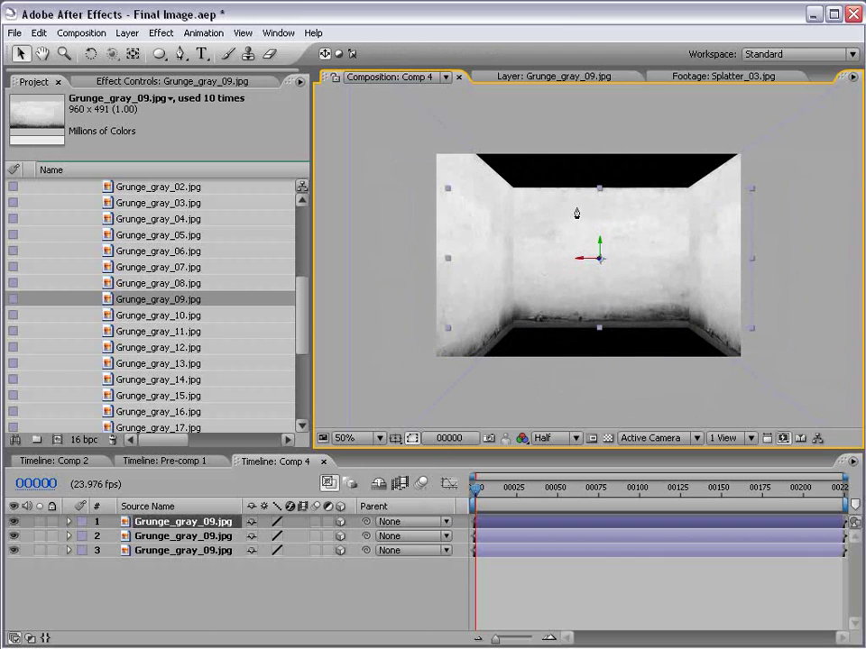
{"action": "key", "text": "ctrl+d"}
{"action": "key", "text": "w"}
{"action": "left_click_drag", "start_coordinate": [584, 272], "coordinate": [582, 294]}
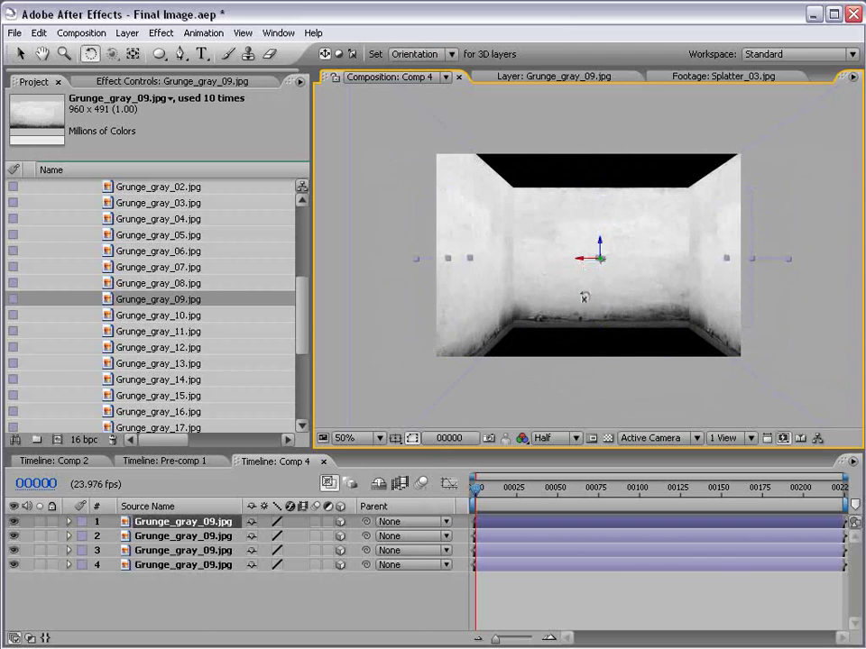
{"action": "key", "text": "v"}
{"action": "left_click_drag", "start_coordinate": [600, 237], "coordinate": [599, 142]}
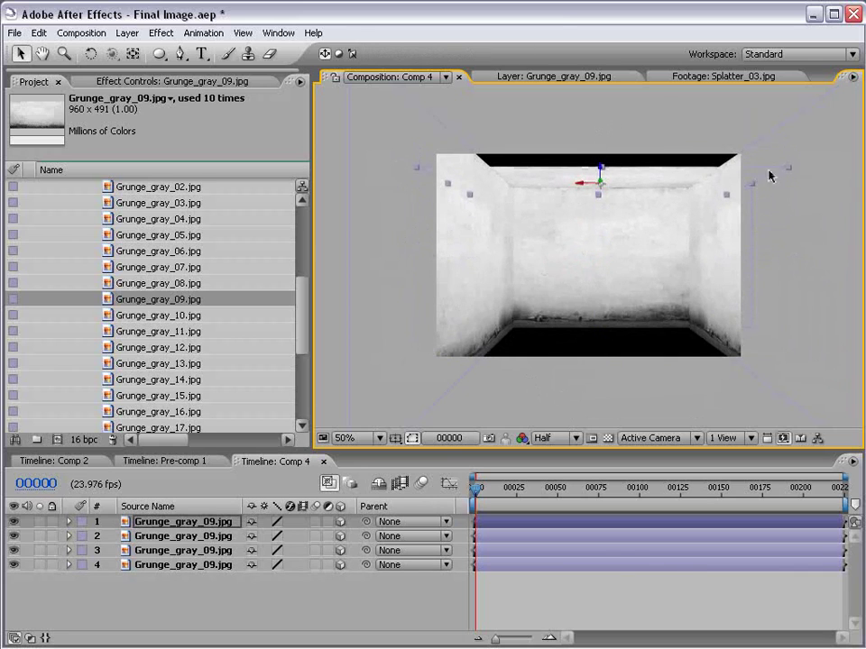
Step: Turn the ceiling layer a quarter turn, then scale and position it to cover the whole top of the room
{"action": "key", "text": "w"}
{"action": "left_click_drag", "start_coordinate": [599, 180], "coordinate": [561, 174]}
{"action": "key", "text": "v"}
{"action": "left_click_drag", "start_coordinate": [727, 143], "coordinate": [822, 90]}
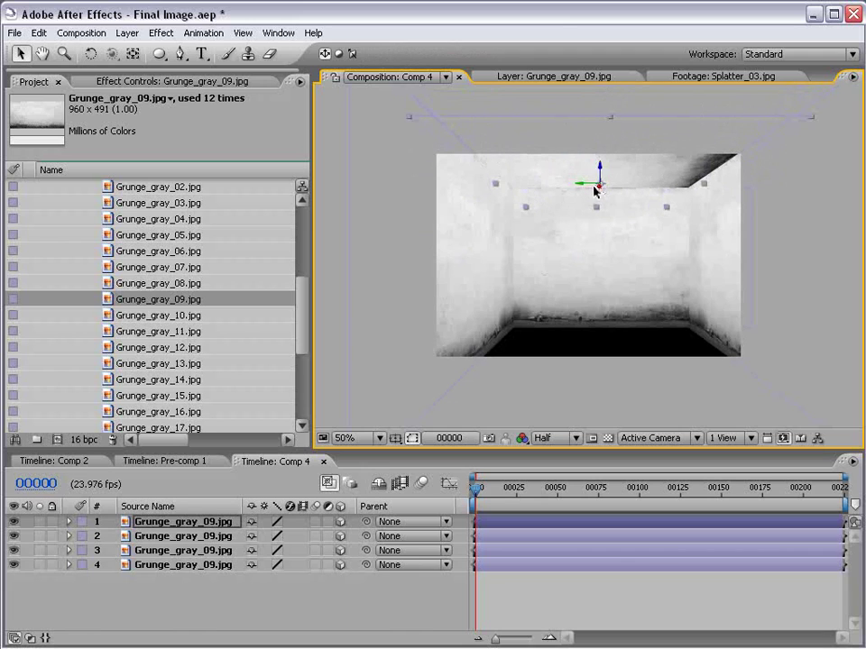
{"action": "left_click_drag", "start_coordinate": [631, 187], "coordinate": [809, 135]}
{"action": "mouse_move", "coordinate": [604, 148]}
{"action": "left_mouse_down"}
{"action": "mouse_move", "coordinate": [607, 139]}
{"action": "mouse_move", "coordinate": [616, 147]}
{"action": "left_mouse_up"}
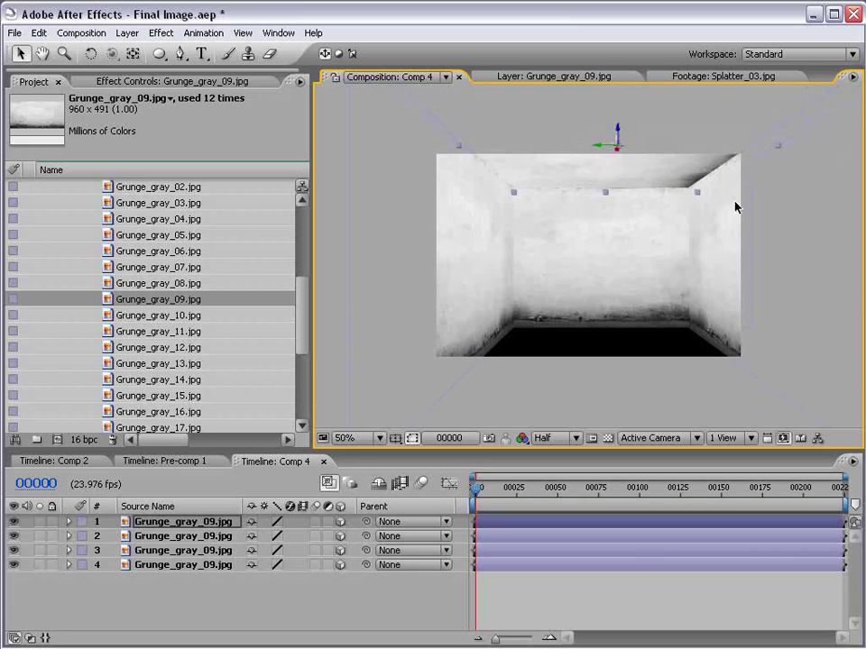
{"action": "left_click_drag", "start_coordinate": [699, 197], "coordinate": [730, 205]}
{"action": "left_click_drag", "start_coordinate": [610, 150], "coordinate": [652, 147]}
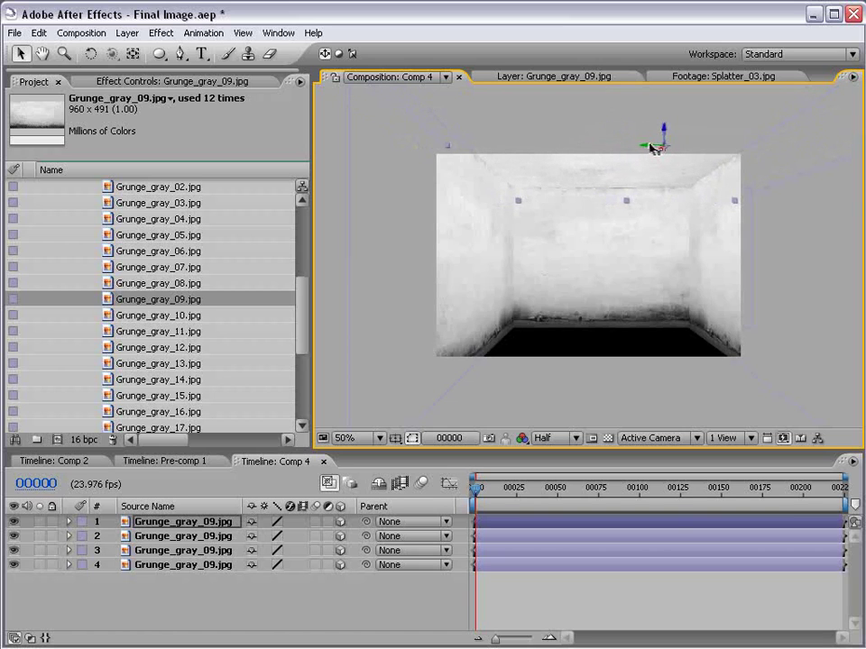
Step: Add a new camera named Camera 1 with the 35mm preset
{"action": "key", "text": "F2"}
{"action": "left_click", "coordinate": [127, 33]}
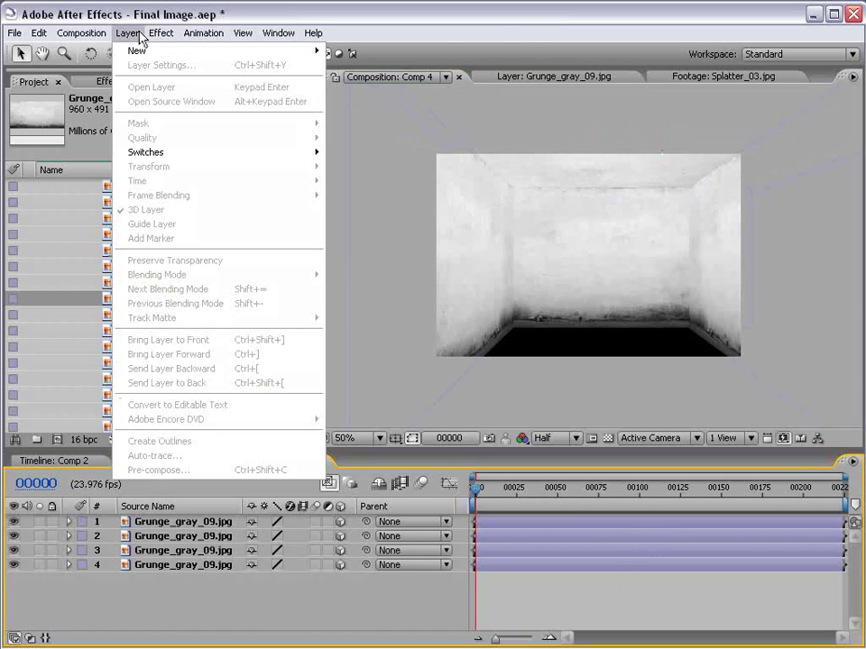
{"action": "mouse_move", "coordinate": [137, 50]}
{"action": "left_click", "coordinate": [350, 94]}
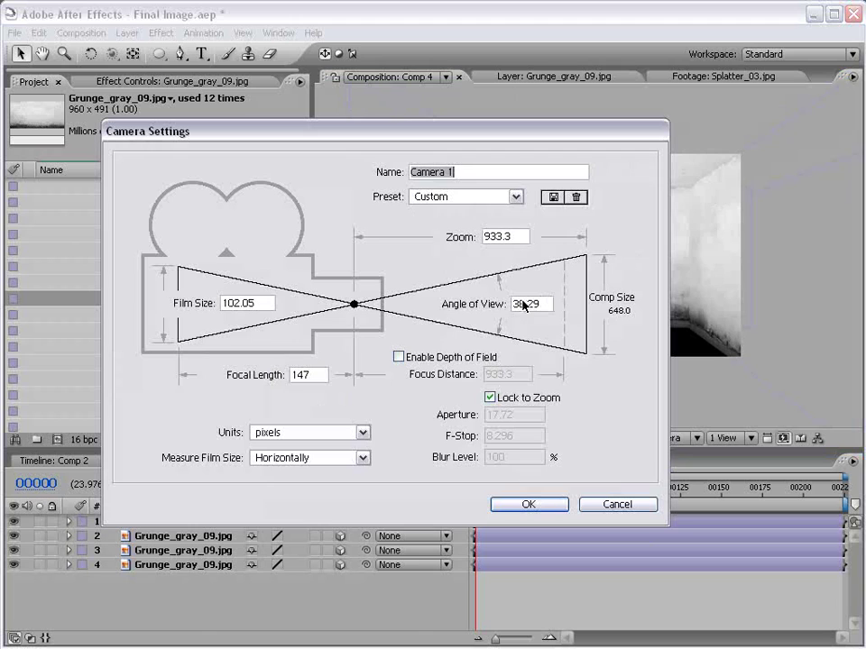
{"action": "left_click", "coordinate": [452, 200]}
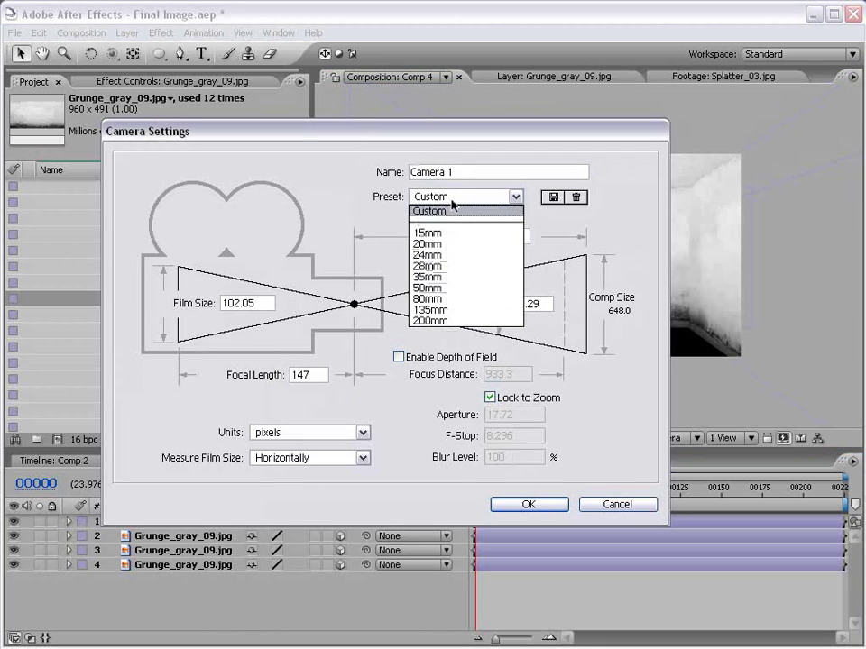
{"action": "left_click", "coordinate": [461, 278]}
{"action": "left_click", "coordinate": [529, 504]}
Step: Pull the camera back along its Z axis so more of the room is in frame
{"action": "key", "text": "c"}
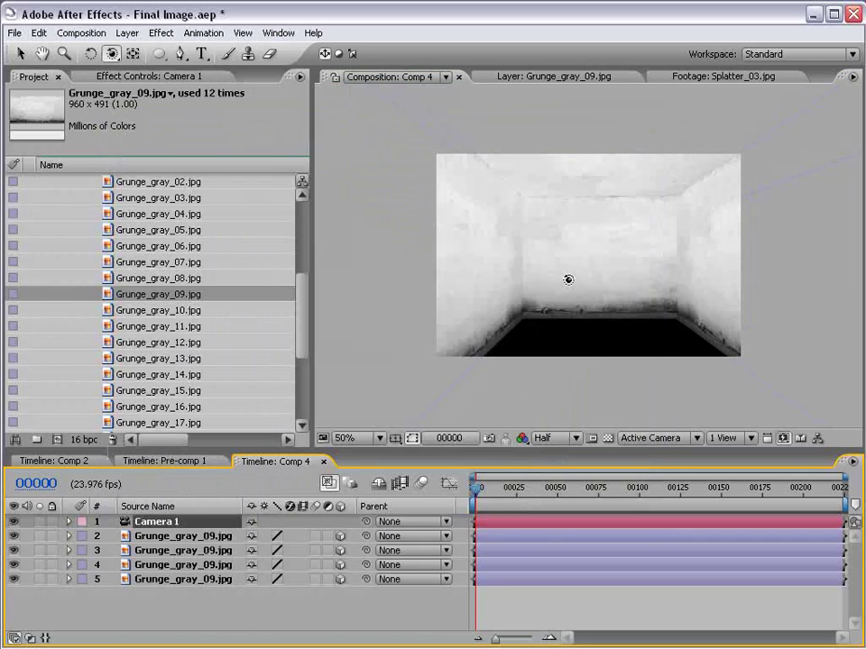
{"action": "left_click_drag", "start_coordinate": [110, 53], "coordinate": [149, 94]}
{"action": "left_click_drag", "start_coordinate": [661, 265], "coordinate": [611, 310]}
{"action": "left_click", "coordinate": [596, 600]}
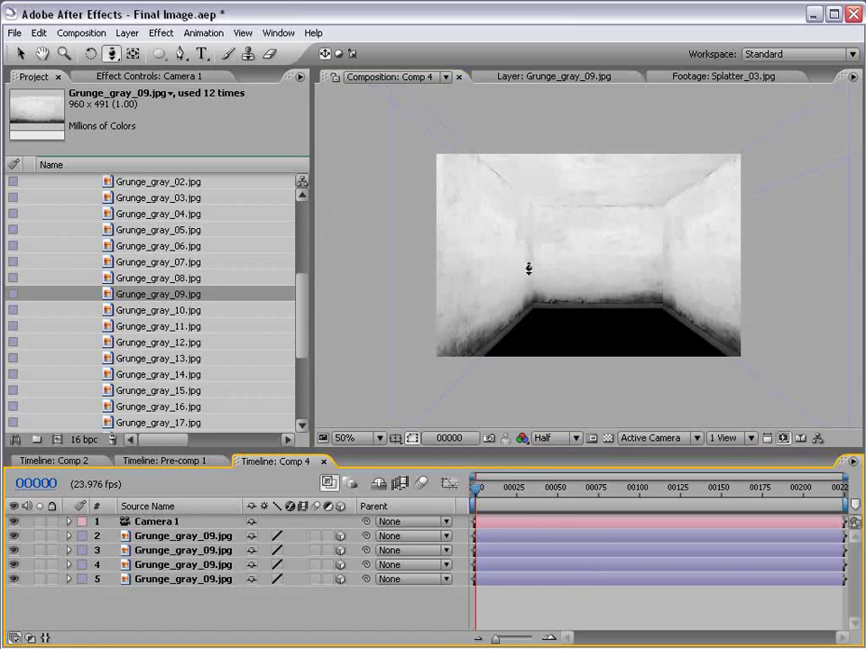
Step: Add Grunge_gray_04.jpg to Comp 4 as the lowest layer, beneath the wall layers
{"action": "mouse_move", "coordinate": [304, 307]}
{"action": "left_mouse_down"}
{"action": "mouse_move", "coordinate": [306, 338]}
{"action": "mouse_move", "coordinate": [306, 246]}
{"action": "mouse_move", "coordinate": [300, 306]}
{"action": "left_mouse_up"}
{"action": "left_click", "coordinate": [185, 310]}
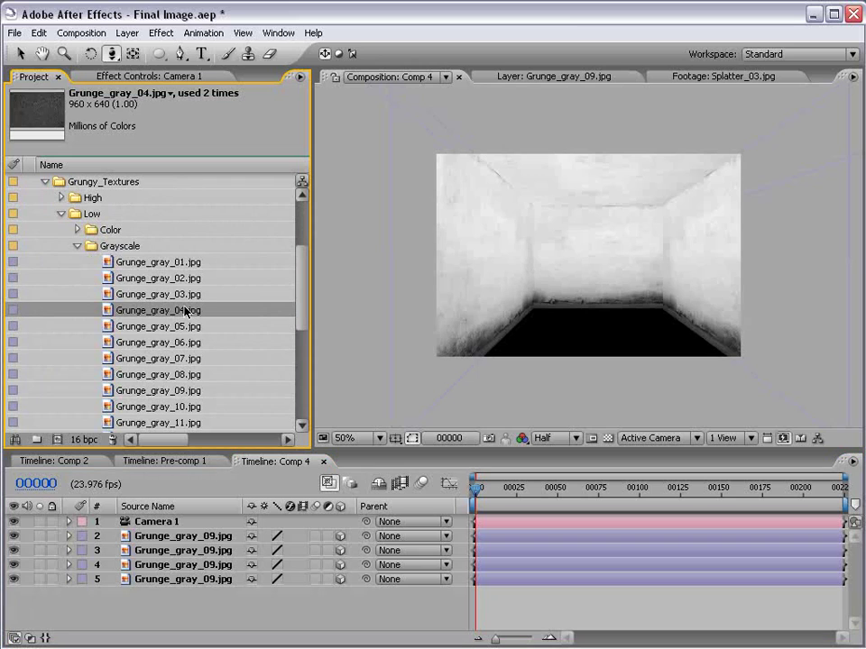
{"action": "left_click_drag", "start_coordinate": [179, 323], "coordinate": [492, 594]}
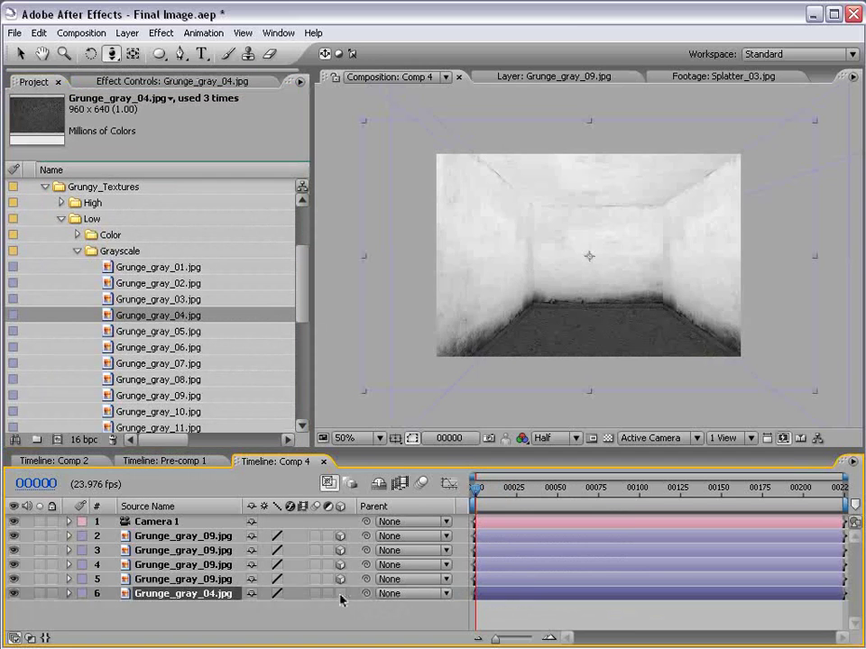
Step: Rotate the Grunge_gray_04.jpg layer flat in 3D, then scale and position it to cover the room's floor
{"action": "key", "text": "w"}
{"action": "left_click_drag", "start_coordinate": [603, 255], "coordinate": [591, 333]}
{"action": "key", "text": "v"}
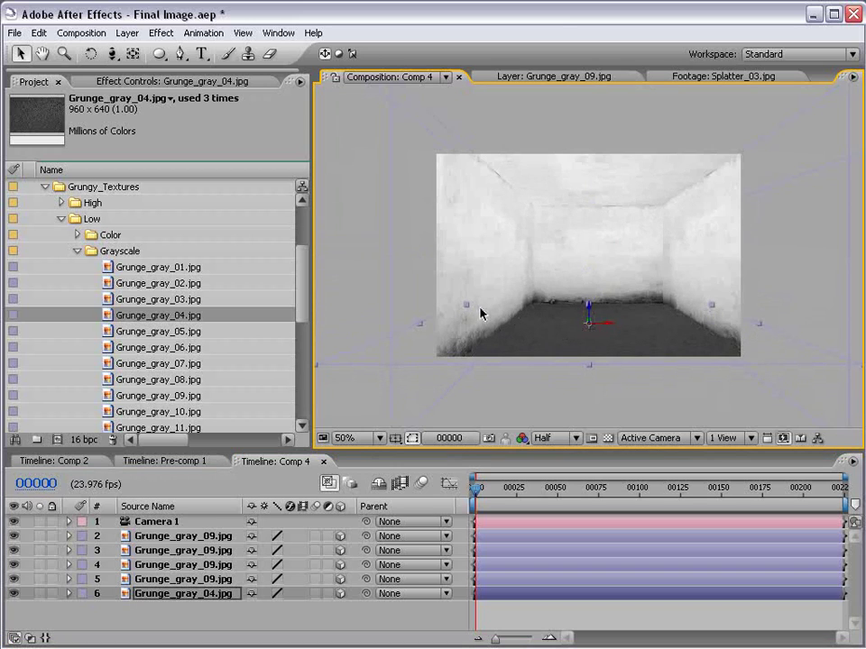
{"action": "mouse_move", "coordinate": [465, 306]}
{"action": "left_mouse_down"}
{"action": "mouse_move", "coordinate": [455, 299]}
{"action": "mouse_move", "coordinate": [462, 303]}
{"action": "left_mouse_up"}
{"action": "left_click_drag", "start_coordinate": [590, 313], "coordinate": [590, 321]}
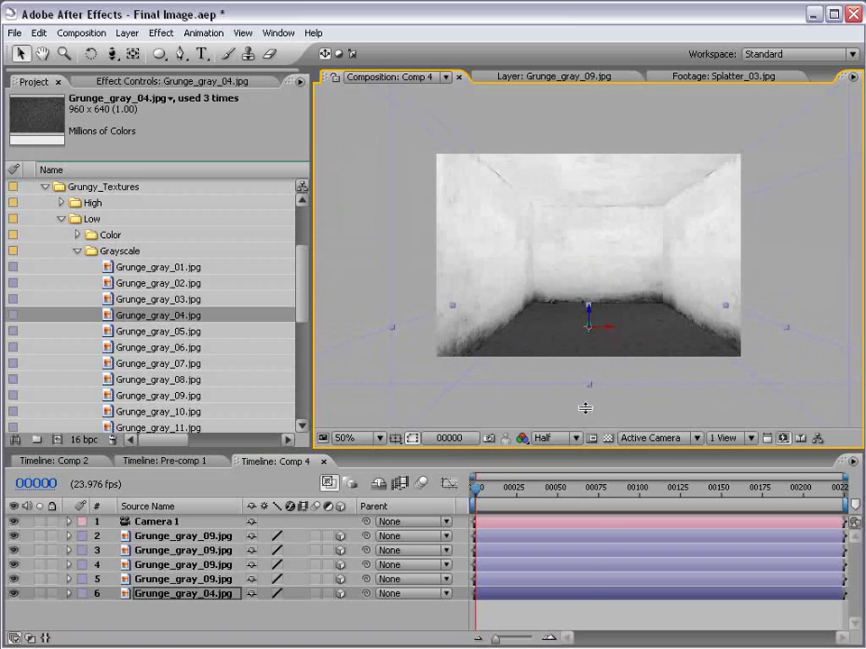
{"action": "left_click", "coordinate": [578, 606]}
Step: Try orbiting the camera around the room
{"action": "key", "text": "c"}
{"action": "left_click_drag", "start_coordinate": [381, 150], "coordinate": [650, 247]}
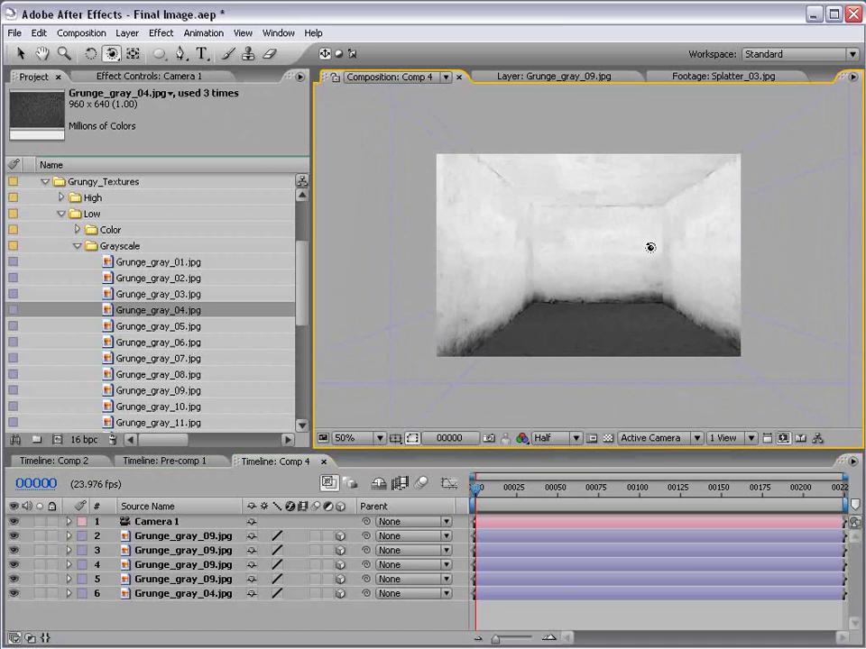
{"action": "key", "text": "v"}
{"action": "left_click", "coordinate": [542, 602]}
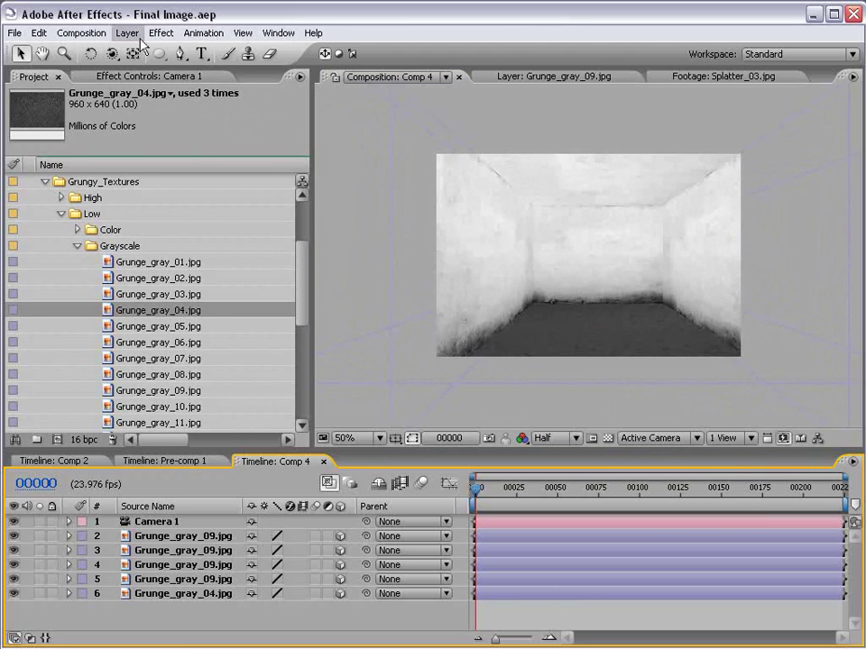
Step: Start a new point light named Light 1 and set its color to orange C88742
{"action": "left_click", "coordinate": [127, 33]}
{"action": "mouse_move", "coordinate": [108, 50]}
{"action": "left_click", "coordinate": [356, 78]}
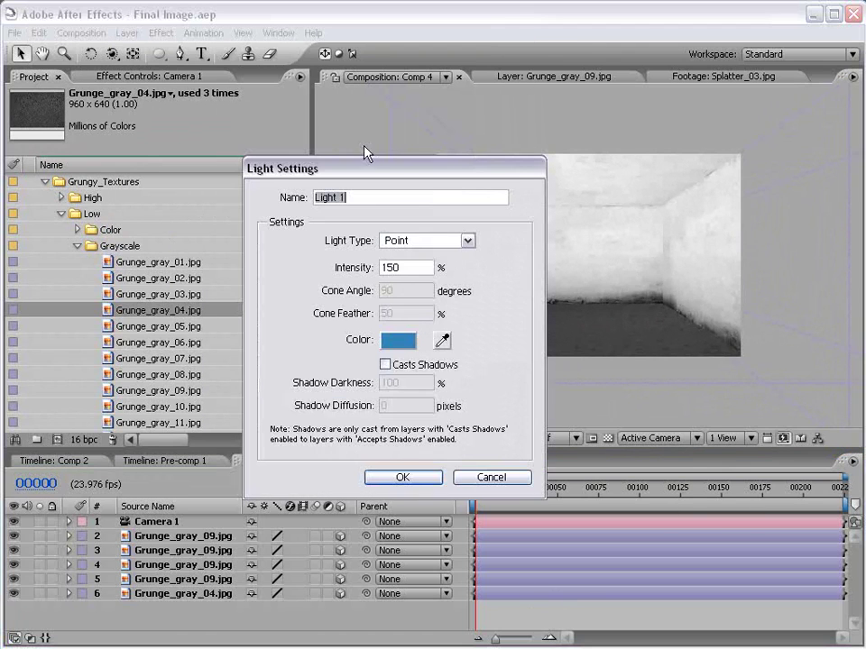
{"action": "left_click", "coordinate": [410, 346]}
{"action": "left_click", "coordinate": [510, 552]}
{"action": "left_click_drag", "start_coordinate": [410, 388], "coordinate": [412, 393]}
{"action": "left_click", "coordinate": [418, 401]}
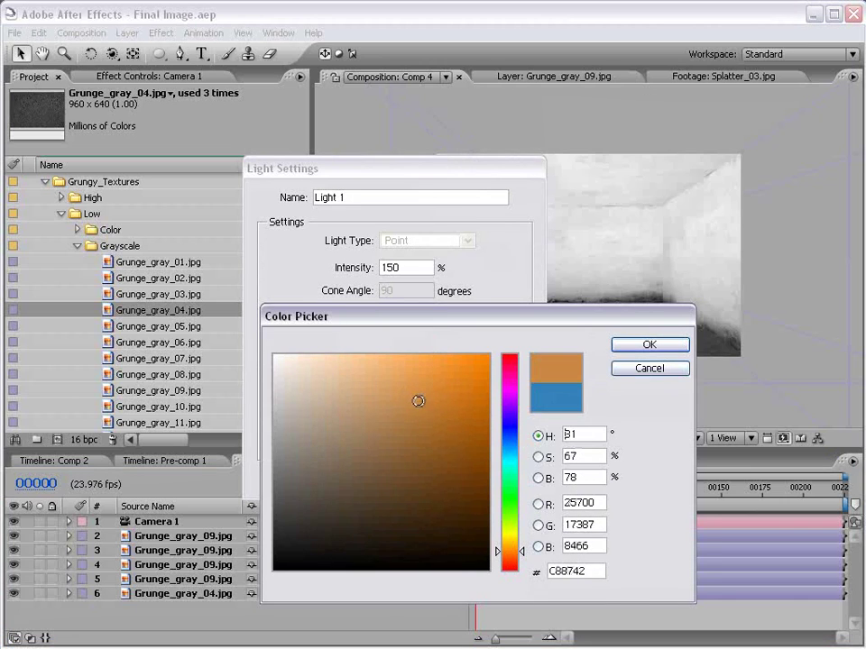
{"action": "left_click", "coordinate": [636, 349]}
Step: Create Light 1 with 100% intensity and raise its intensity to 192%
{"action": "key", "text": "Tab"}
{"action": "key", "text": "Tab"}
{"action": "type", "text": "1"}
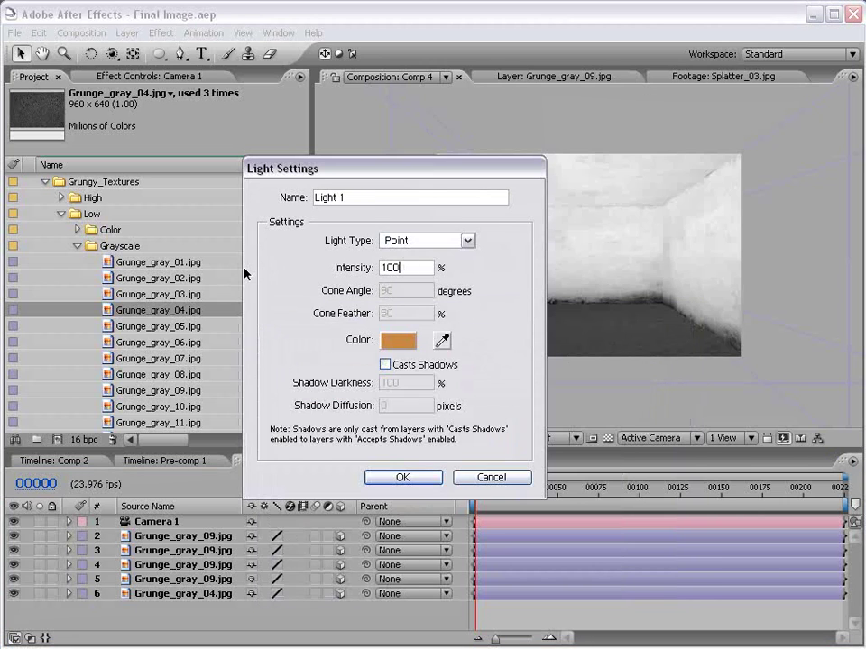
{"action": "key", "text": "Return"}
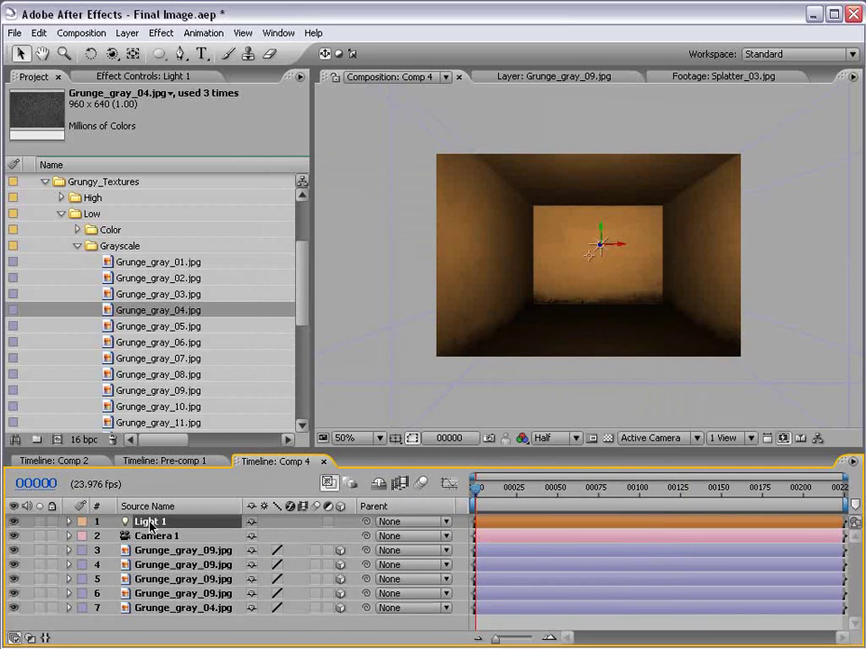
{"action": "key", "text": "t"}
{"action": "left_click_drag", "start_coordinate": [257, 536], "coordinate": [332, 533]}
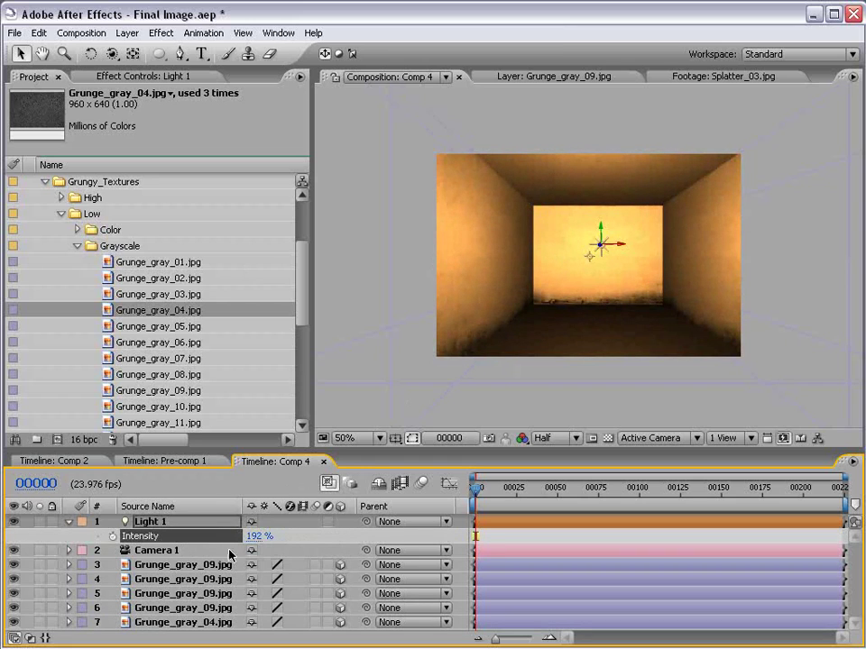
Step: Apply the Exposure effect to the back wall layer and set its exposure to -3.70
{"action": "left_click", "coordinate": [606, 268]}
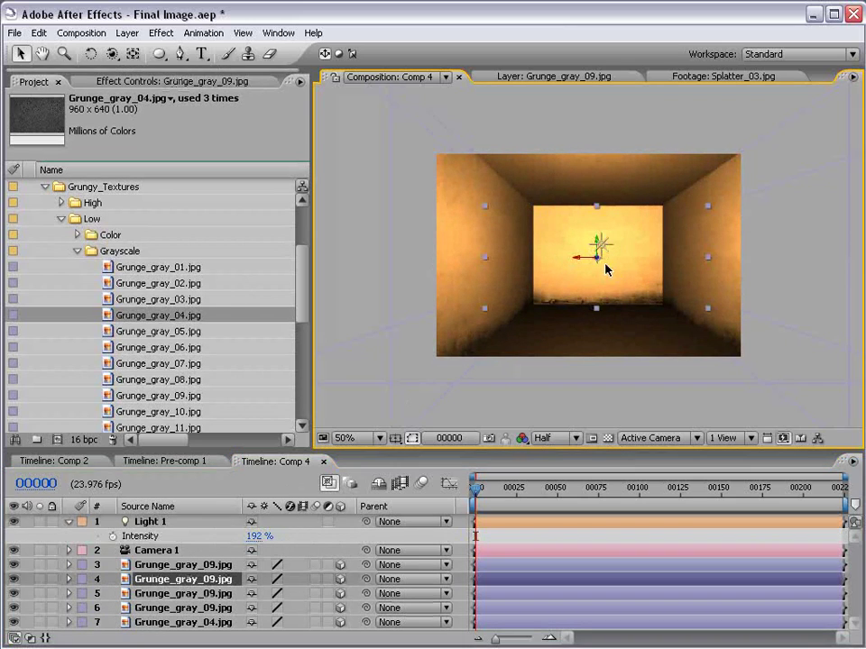
{"action": "left_click", "coordinate": [162, 32]}
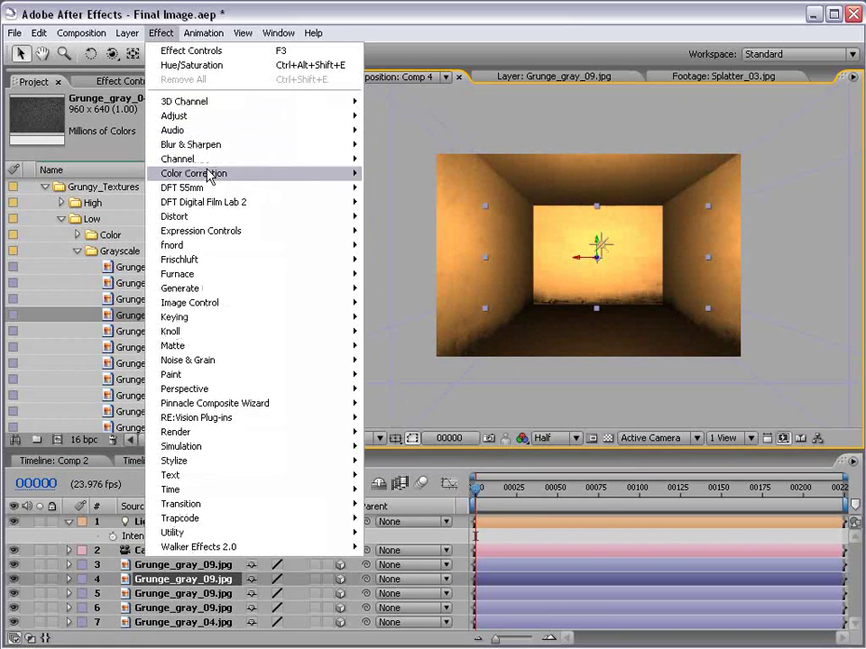
{"action": "mouse_move", "coordinate": [226, 173]}
{"action": "left_click", "coordinate": [396, 389]}
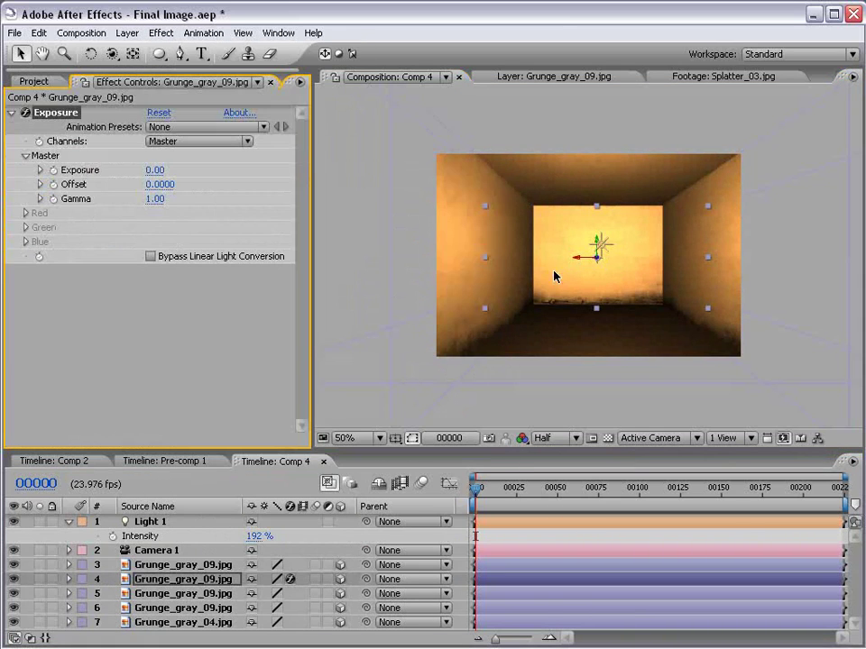
{"action": "left_click_drag", "start_coordinate": [155, 169], "coordinate": [125, 171]}
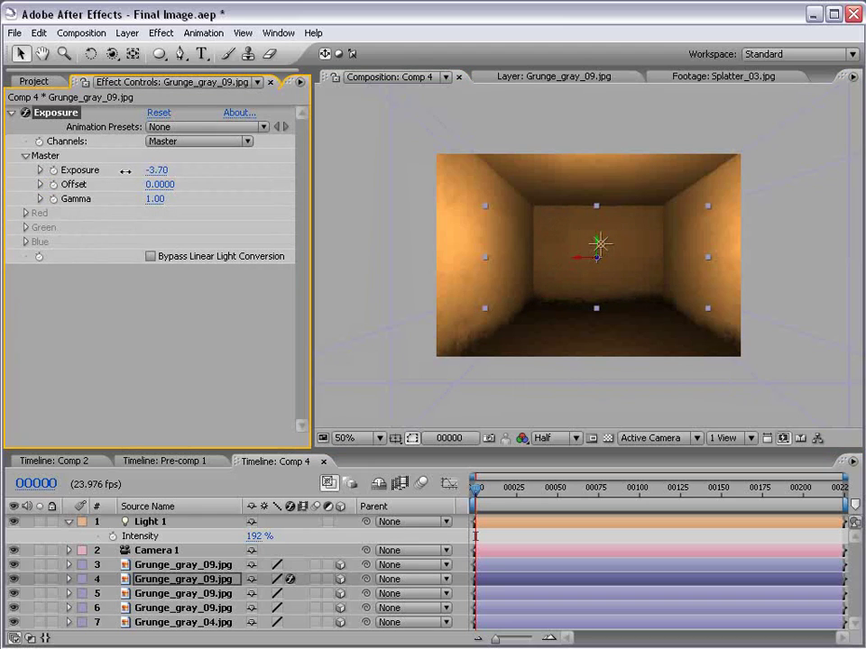
{"action": "left_click", "coordinate": [493, 542]}
Step: Apply Curves to the Grunge_gray_04.jpg floor layer and shape an S-curve with brighter highlights and darker shadows
{"action": "left_click_drag", "start_coordinate": [186, 450], "coordinate": [186, 438]}
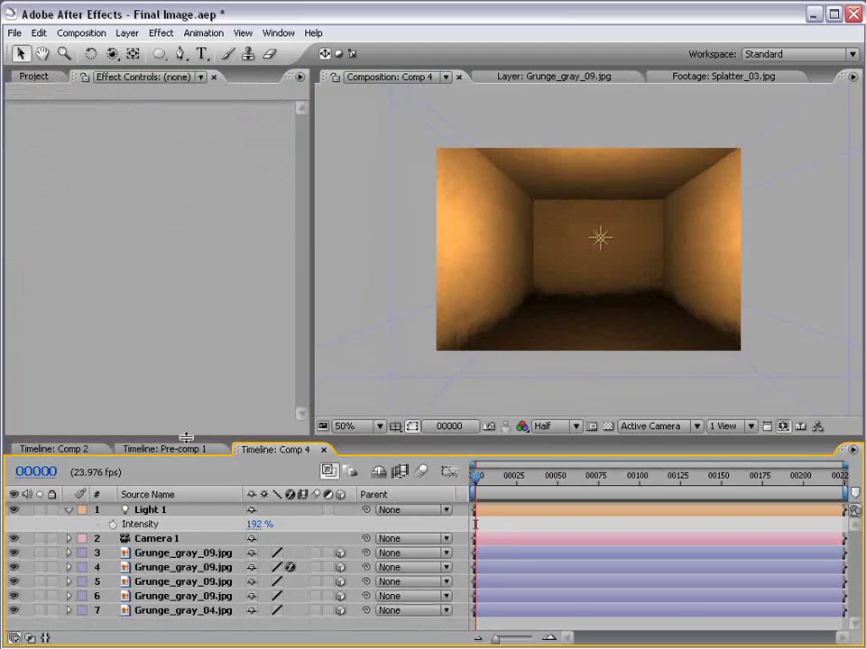
{"action": "left_click", "coordinate": [184, 611]}
{"action": "left_click", "coordinate": [161, 34]}
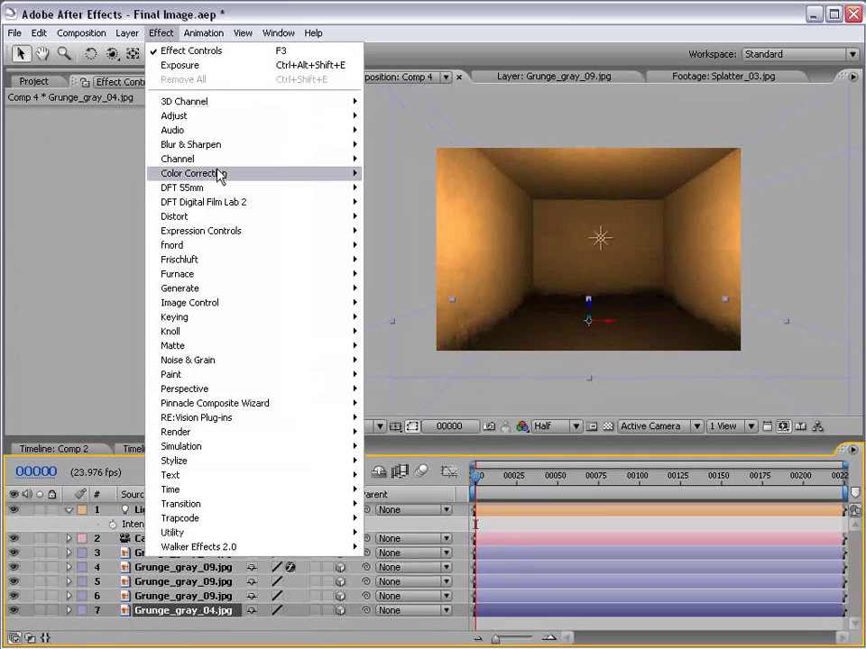
{"action": "mouse_move", "coordinate": [220, 174]}
{"action": "left_click", "coordinate": [397, 360]}
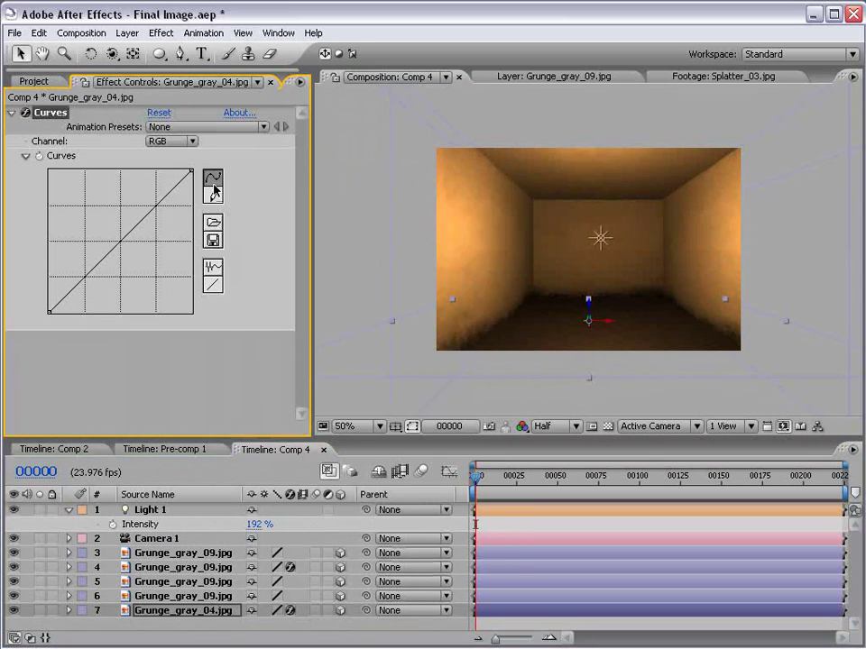
{"action": "left_click_drag", "start_coordinate": [134, 227], "coordinate": [132, 210]}
{"action": "left_click_drag", "start_coordinate": [89, 264], "coordinate": [64, 308]}
Step: Set the preview resolution to Full and inspect the lit room at 100% and 50% magnification
{"action": "key", "text": "period"}
{"action": "left_click", "coordinate": [552, 426]}
{"action": "left_click", "coordinate": [554, 444]}
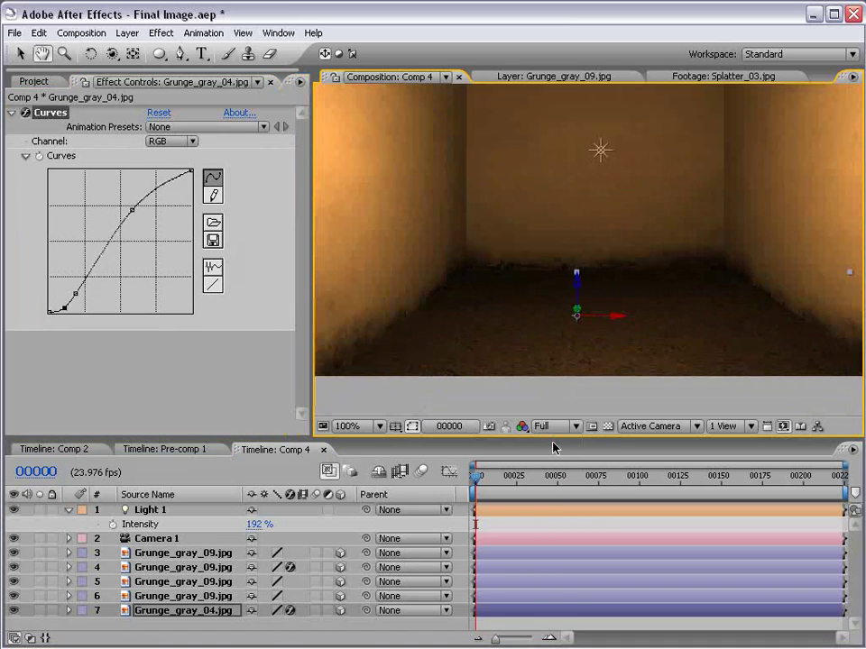
{"action": "key", "text": "comma"}
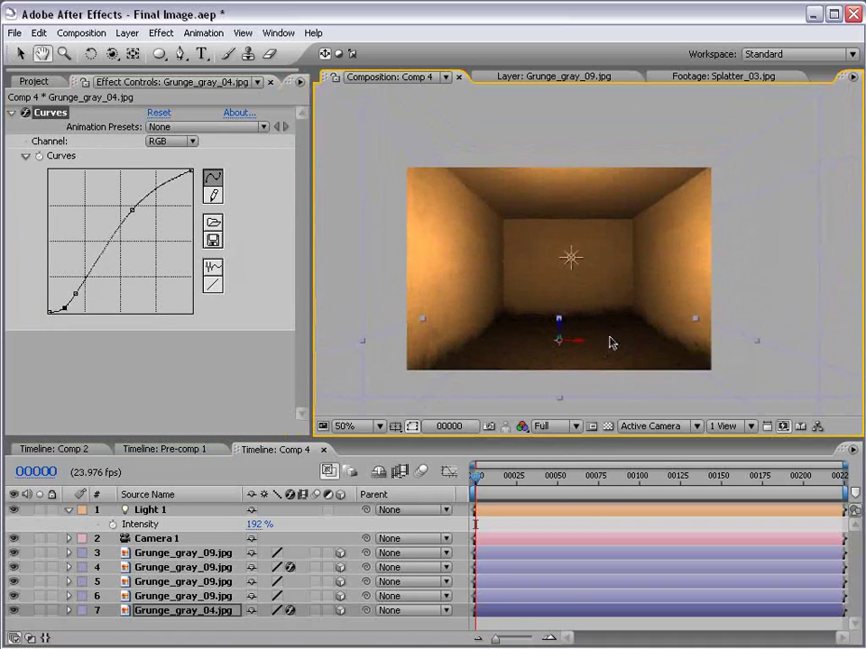
{"action": "scroll", "coordinate": [571, 365], "scroll_direction": "up", "scroll_amount": 1}
{"action": "scroll", "coordinate": [568, 365], "scroll_direction": "down", "scroll_amount": 1}
Step: Change Light 1's color to the more saturated orange D3832E, and refine it to a slightly lighter orange
{"action": "left_click", "coordinate": [69, 510]}
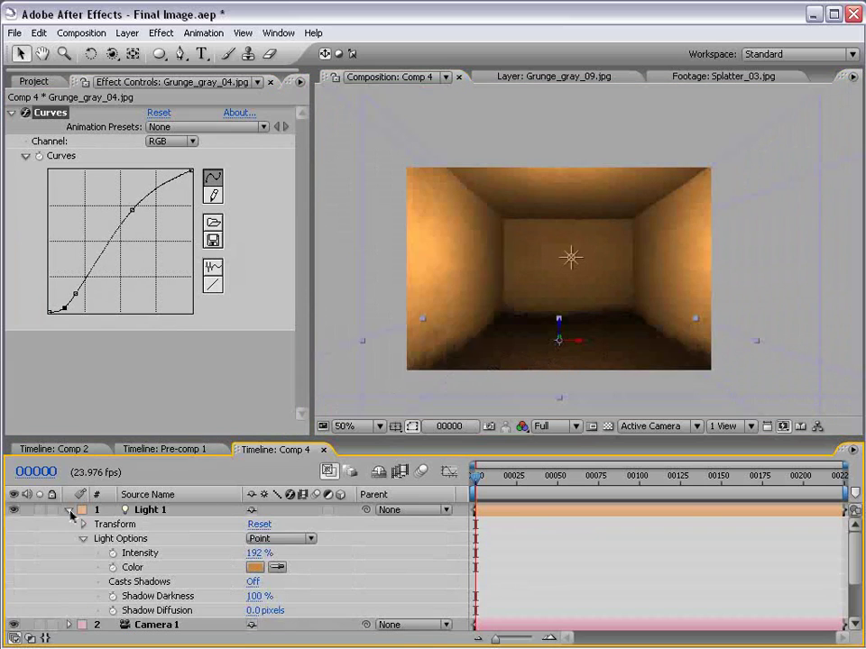
{"action": "left_click", "coordinate": [255, 567]}
{"action": "left_click", "coordinate": [442, 391]}
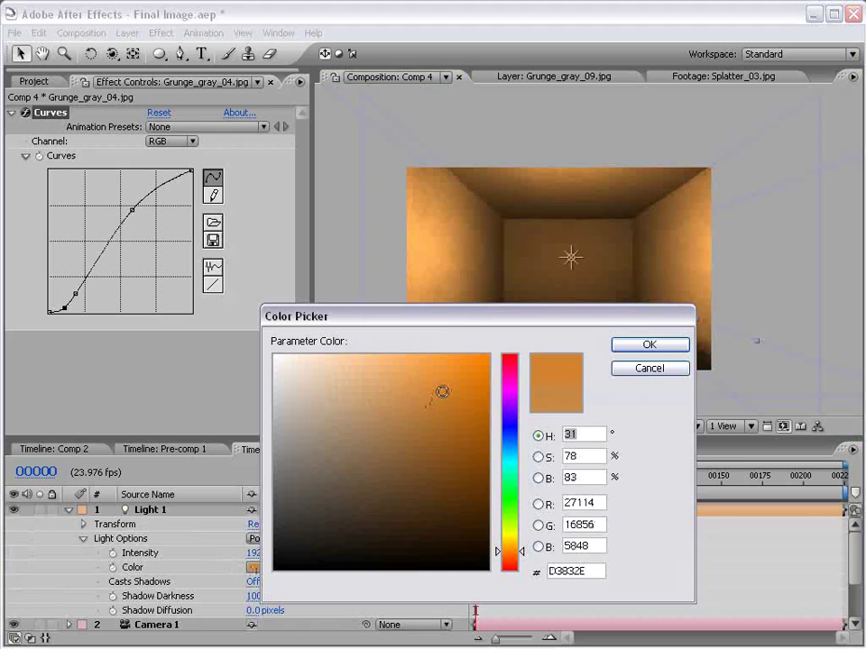
{"action": "left_click", "coordinate": [651, 346]}
{"action": "left_click", "coordinate": [256, 567]}
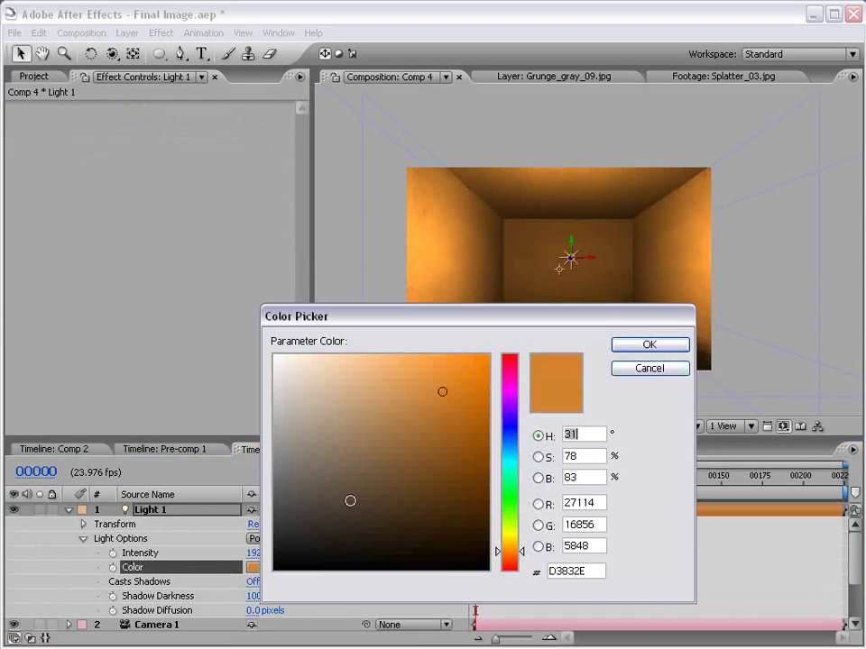
{"action": "left_click", "coordinate": [429, 379]}
{"action": "left_click", "coordinate": [620, 342]}
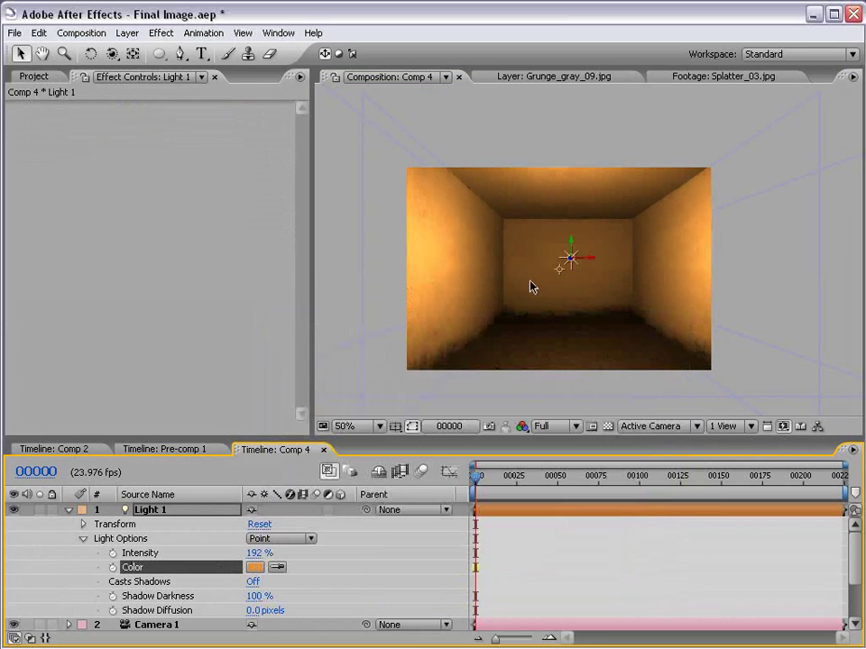
{"action": "left_click", "coordinate": [609, 539]}
{"action": "scroll", "coordinate": [562, 303], "scroll_direction": "up", "scroll_amount": 2}
{"action": "scroll", "coordinate": [562, 303], "scroll_direction": "down", "scroll_amount": 2}
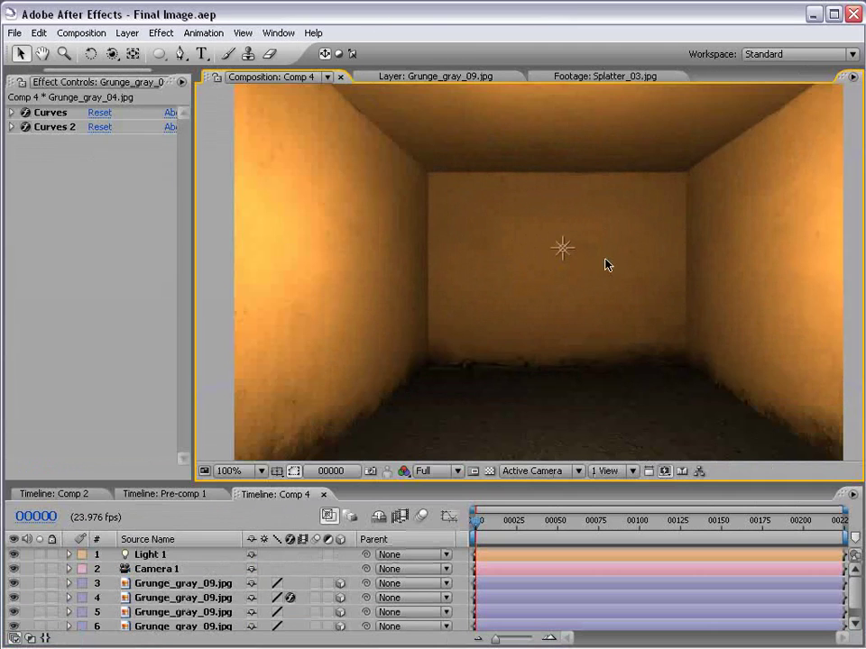
Step: Add a new white solid as the uppermost layer of Comp 4
{"action": "left_click", "coordinate": [127, 33]}
{"action": "mouse_move", "coordinate": [135, 52]}
{"action": "left_click", "coordinate": [419, 64]}
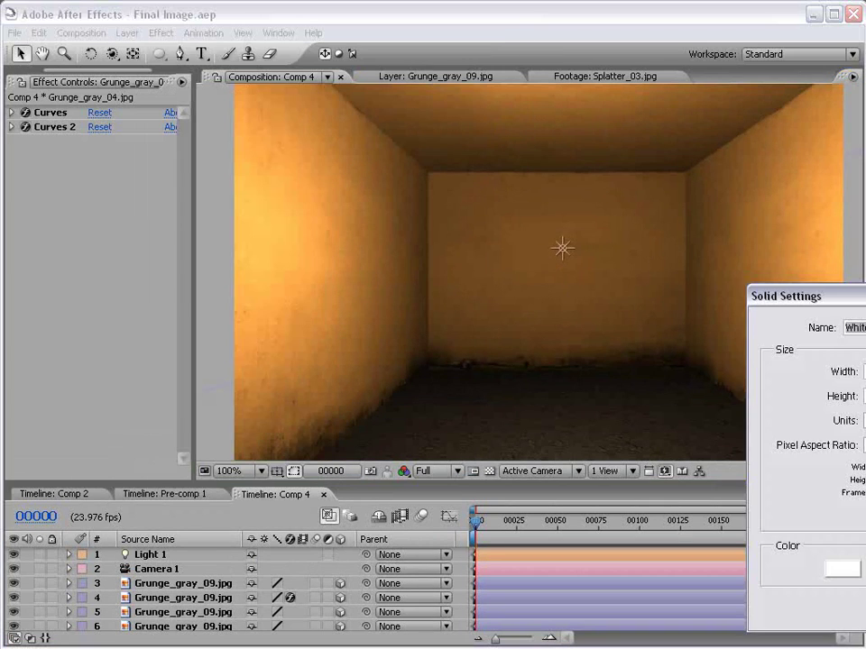
{"action": "left_click_drag", "start_coordinate": [864, 297], "coordinate": [412, 177]}
{"action": "left_click", "coordinate": [458, 492]}
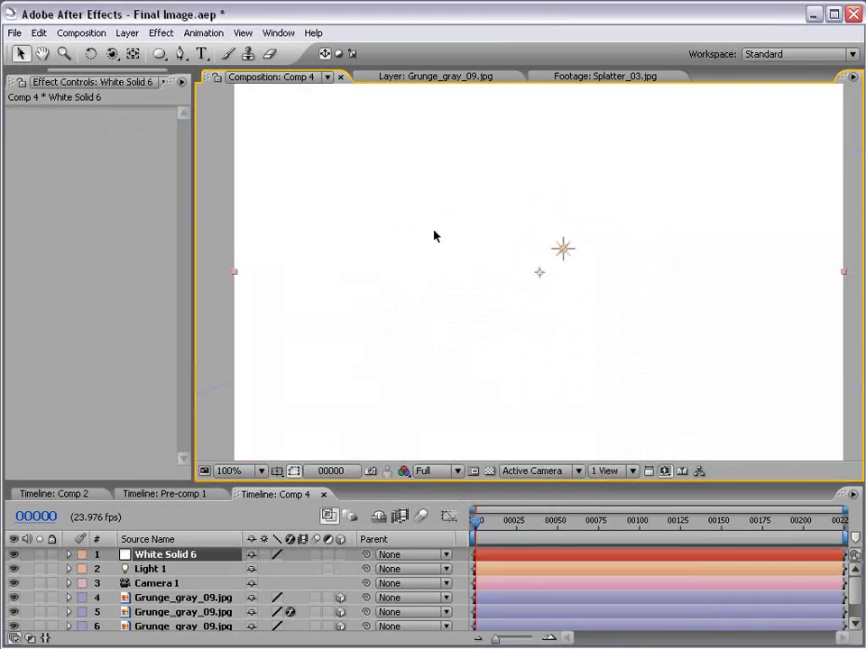
Step: Apply CC Particle World to the white solid and move to frame 27 to preview the particles
{"action": "left_click", "coordinate": [161, 32]}
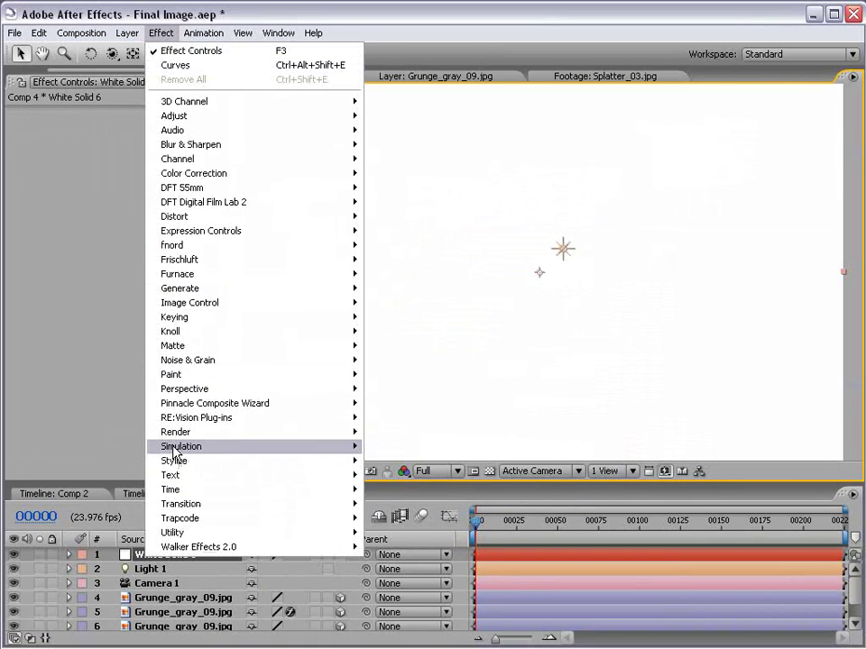
{"action": "mouse_move", "coordinate": [189, 450]}
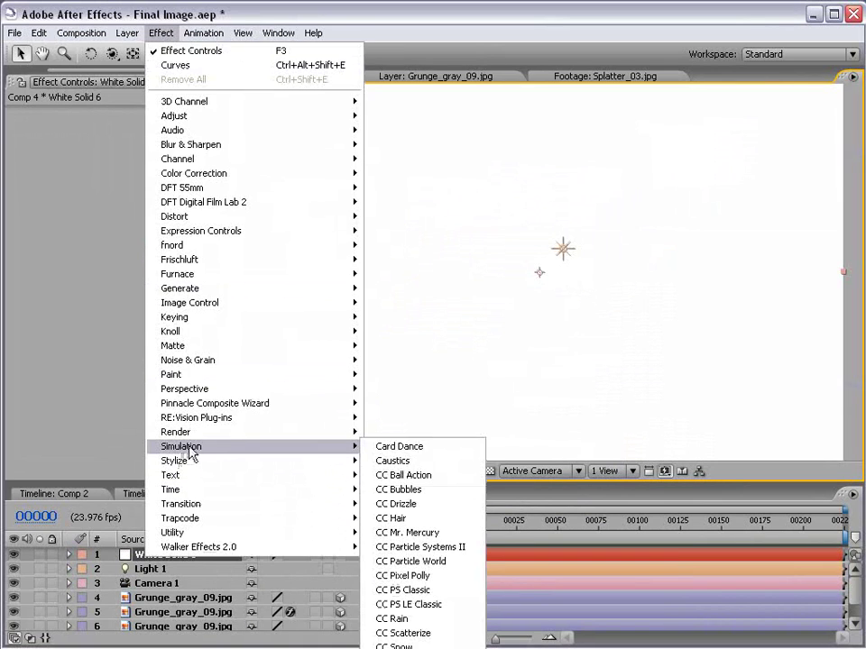
{"action": "left_click", "coordinate": [410, 561]}
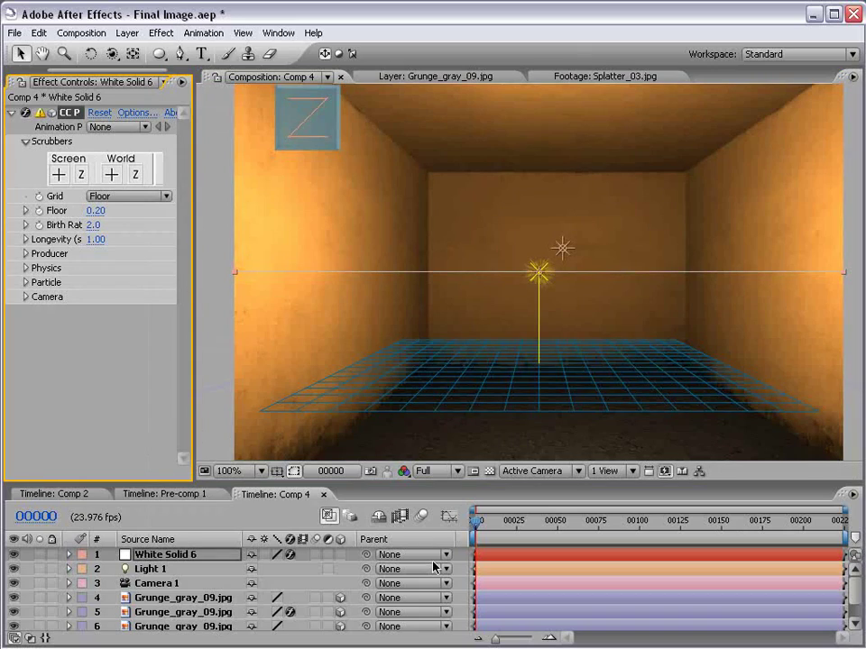
{"action": "left_click_drag", "start_coordinate": [477, 520], "coordinate": [521, 523]}
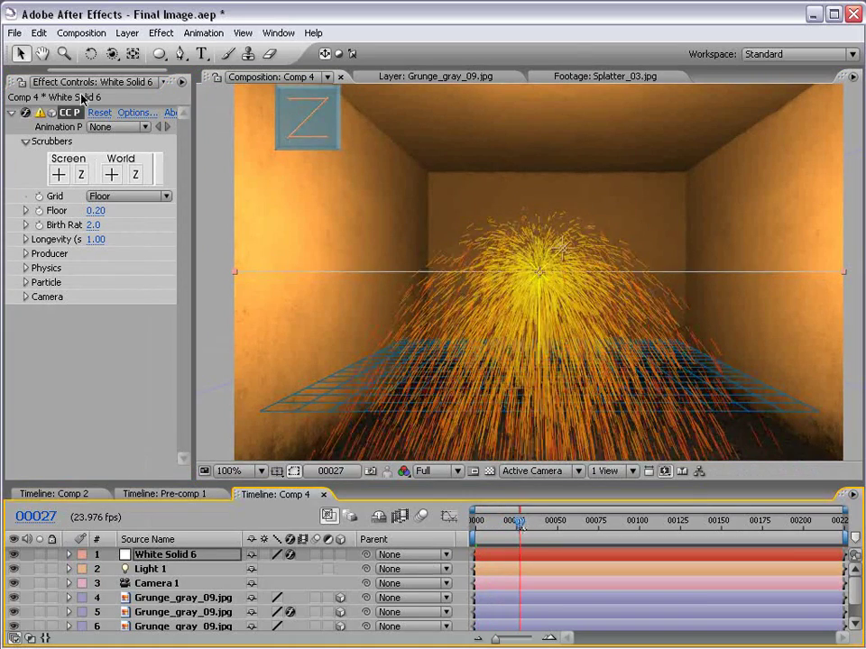
Step: Set the particle effect's Grid to Off and move to frame 44
{"action": "left_click_drag", "start_coordinate": [189, 193], "coordinate": [267, 195]}
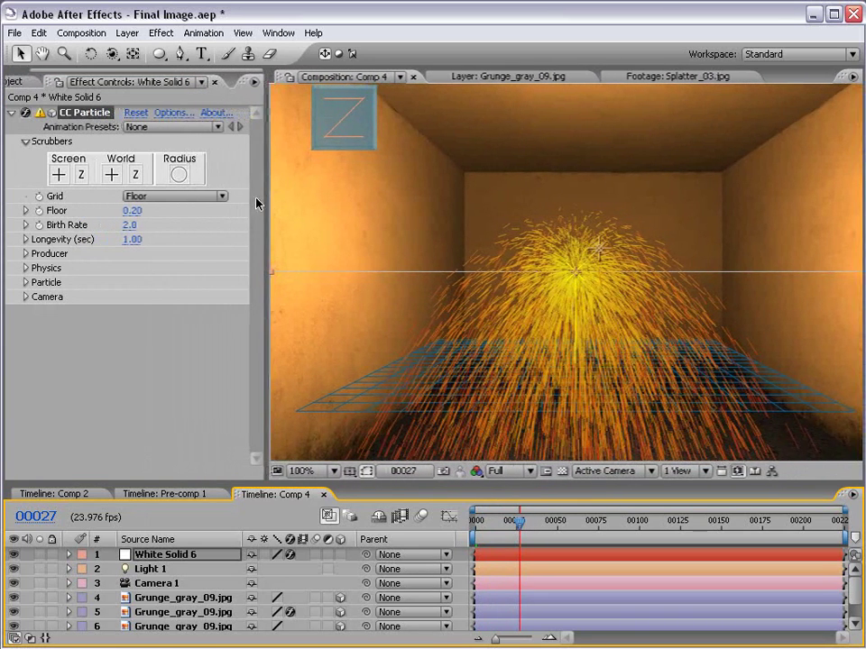
{"action": "left_click", "coordinate": [147, 200]}
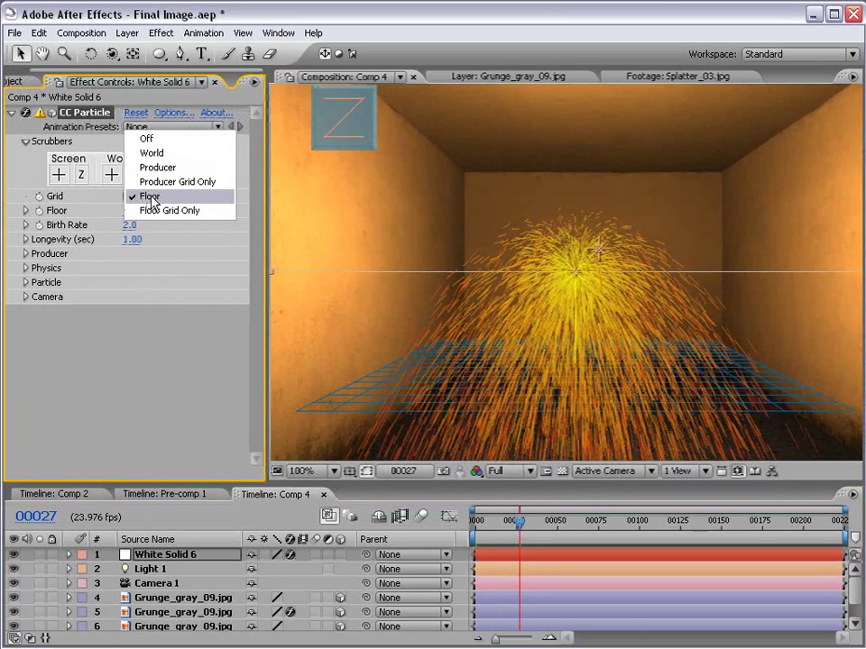
{"action": "left_click", "coordinate": [147, 138]}
{"action": "left_click_drag", "start_coordinate": [521, 521], "coordinate": [546, 522]}
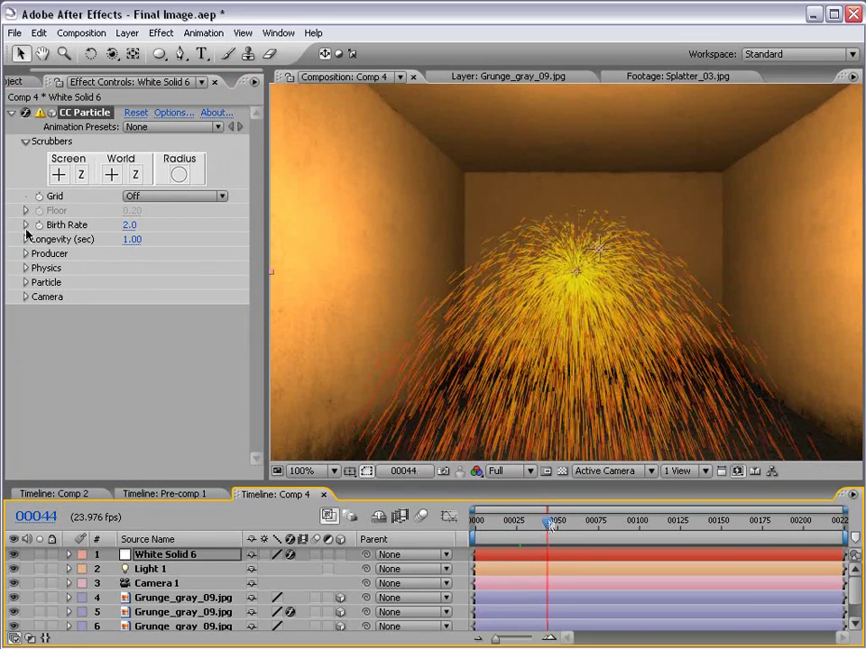
Step: Expand the particle effect's Producer and Physics settings, and set Radius X, Y and Z to 0
{"action": "left_click", "coordinate": [26, 254]}
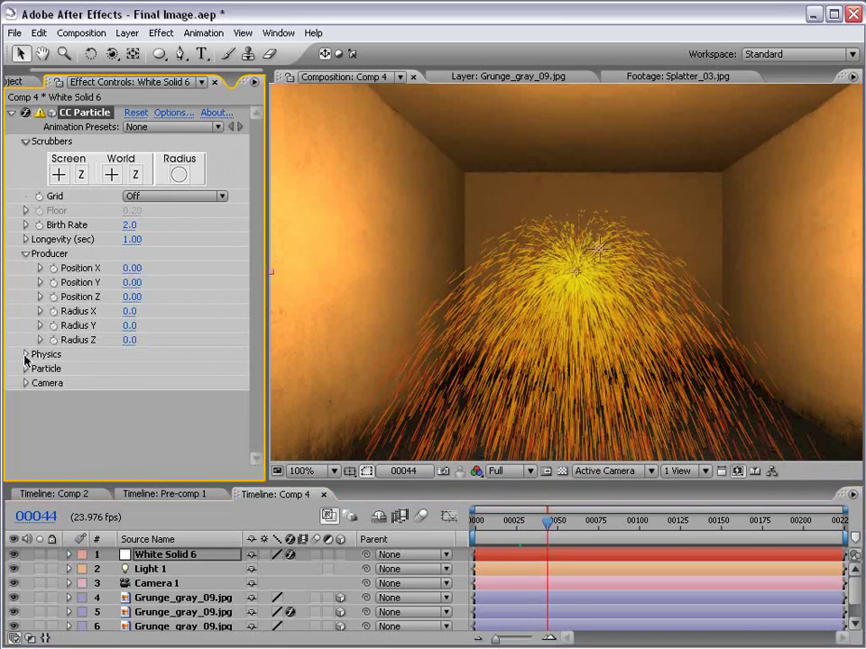
{"action": "left_click", "coordinate": [26, 354]}
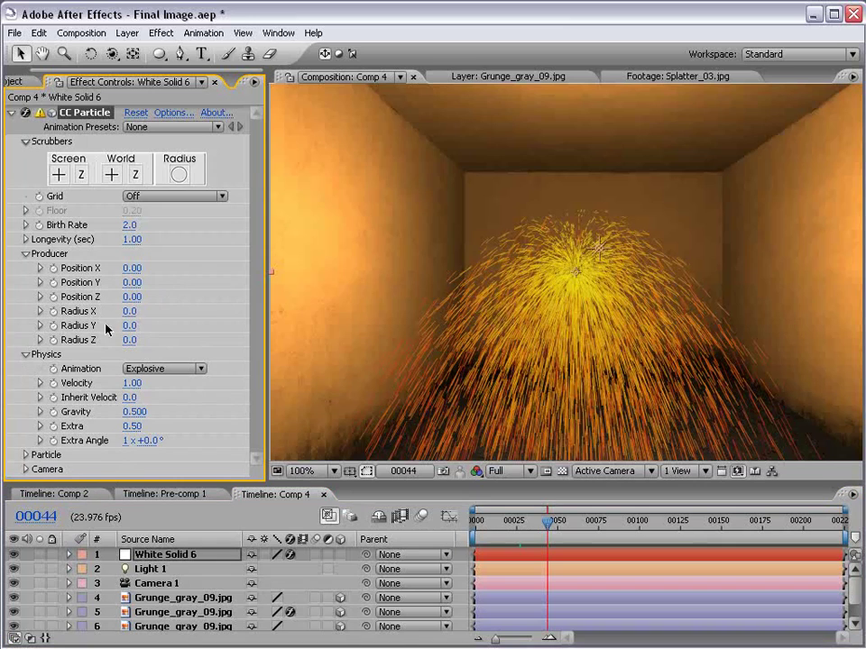
{"action": "type", "text": "0"}
{"action": "key", "text": "Tab"}
{"action": "type", "text": "0"}
{"action": "key", "text": "Return"}
{"action": "left_click", "coordinate": [132, 340]}
{"action": "type", "text": "0"}
{"action": "key", "text": "Return"}
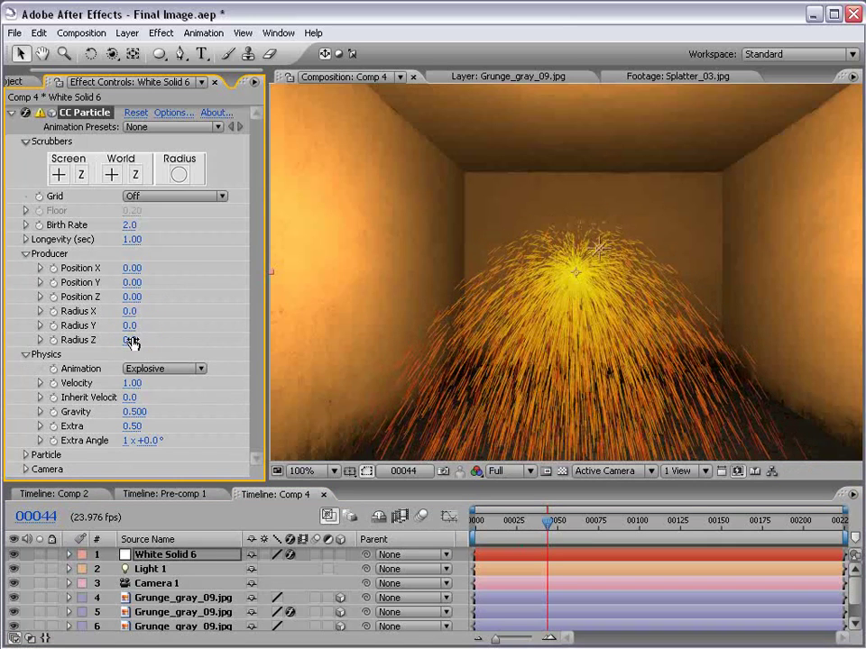
Step: Set the particle effect's Velocity, Inherit Velocity, Gravity and Extra to 0
{"action": "left_click", "coordinate": [131, 383]}
{"action": "type", "text": "0"}
{"action": "key", "text": "Return"}
{"action": "left_click", "coordinate": [130, 398]}
{"action": "type", "text": "0"}
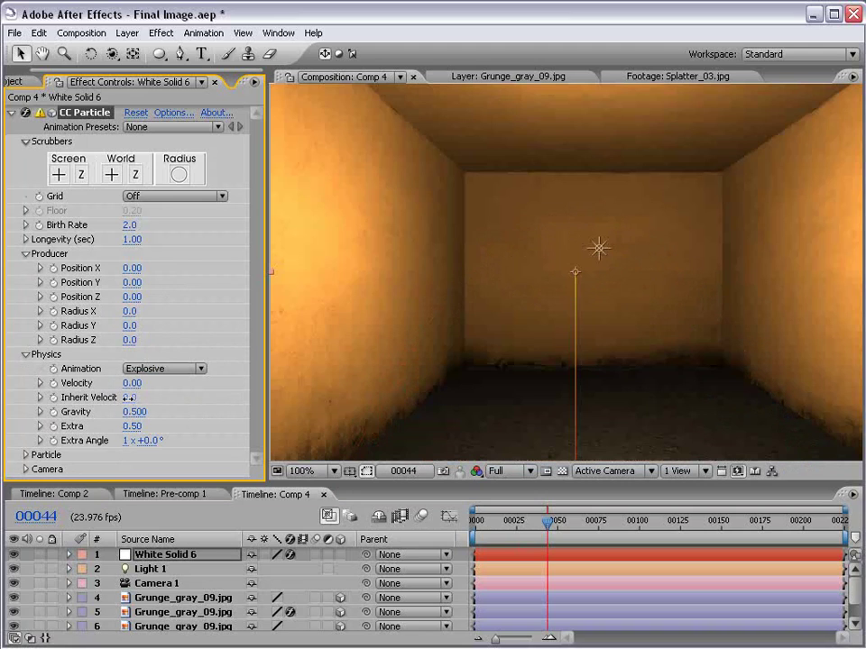
{"action": "key", "text": "Return"}
{"action": "left_click", "coordinate": [133, 411]}
{"action": "type", "text": "0"}
{"action": "key", "text": "Return"}
{"action": "left_click", "coordinate": [132, 425]}
{"action": "type", "text": "0"}
{"action": "key", "text": "Return"}
Step: Move to frame 89 and add a null object to Comp 4, undoing any trial move of it
{"action": "left_click_drag", "start_coordinate": [566, 529], "coordinate": [621, 533]}
{"action": "scroll", "coordinate": [564, 365], "scroll_direction": "up", "scroll_amount": 1}
{"action": "scroll", "coordinate": [564, 371], "scroll_direction": "up", "scroll_amount": 2}
{"action": "scroll", "coordinate": [566, 369], "scroll_direction": "down", "scroll_amount": 3}
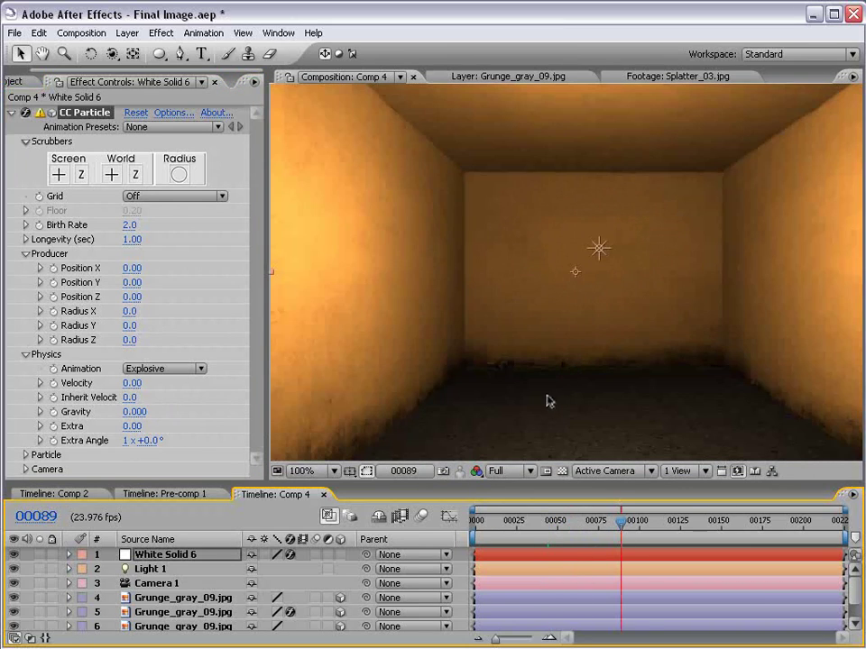
{"action": "left_click", "coordinate": [126, 32]}
{"action": "mouse_move", "coordinate": [138, 54]}
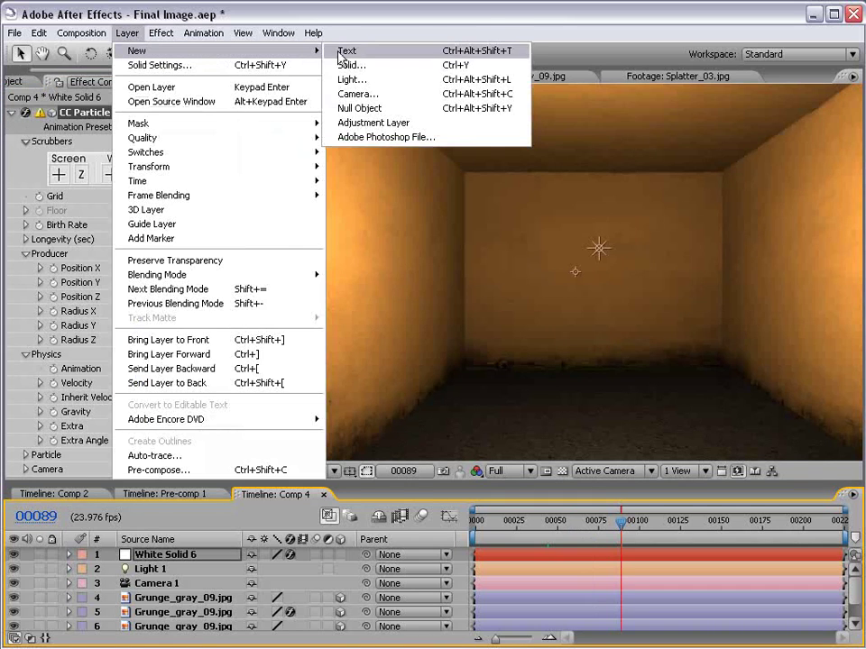
{"action": "left_click", "coordinate": [359, 109]}
{"action": "left_click_drag", "start_coordinate": [606, 274], "coordinate": [647, 338]}
{"action": "key", "text": "ctrl+z"}
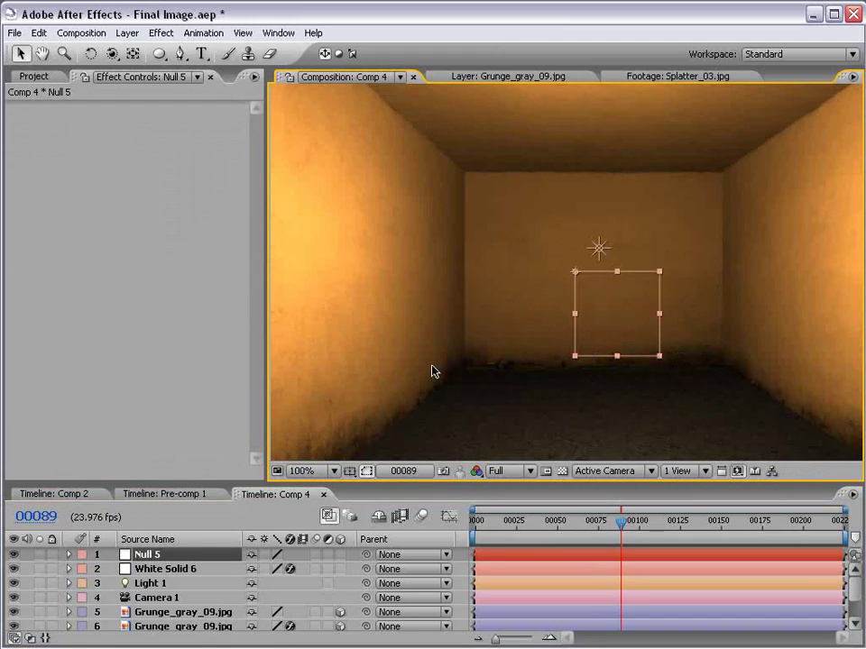
Step: Keyframe the white solid's particle producer Position X, Y, Z from 0 at frame 89 to 0.16, 0.24, -0.24 at frame 105
{"action": "left_click", "coordinate": [165, 569]}
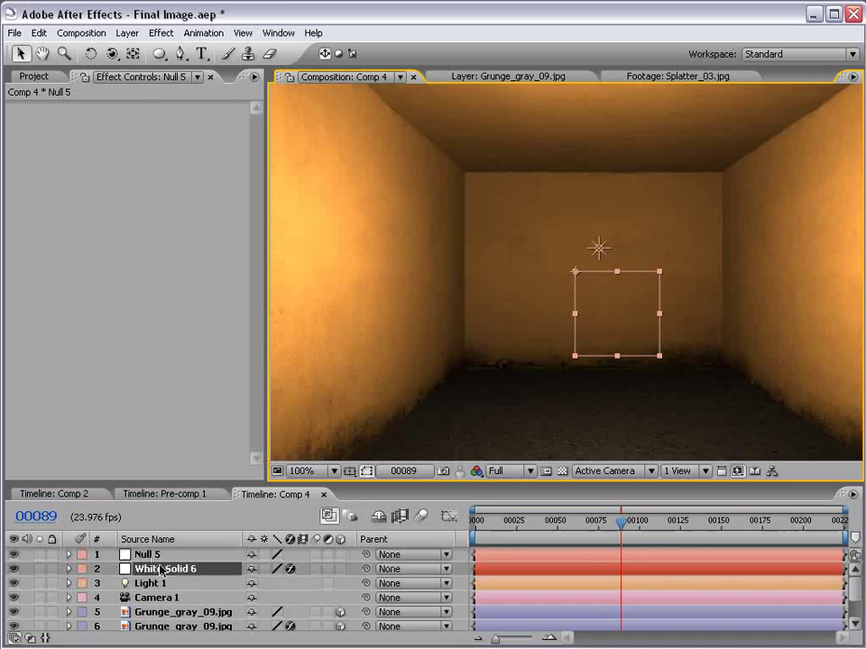
{"action": "left_click", "coordinate": [85, 112]}
{"action": "left_click_drag", "start_coordinate": [267, 164], "coordinate": [333, 161]}
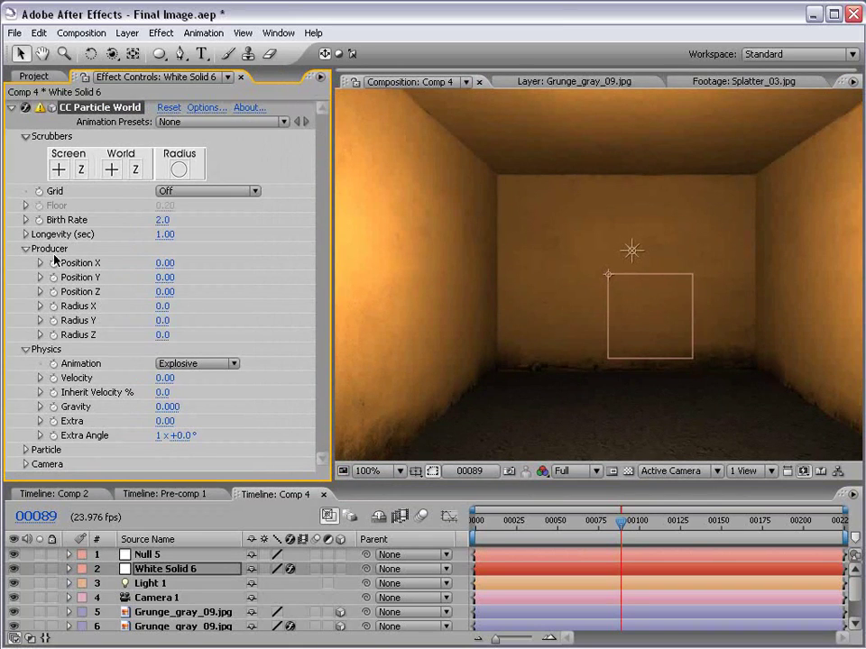
{"action": "left_click_drag", "start_coordinate": [41, 257], "coordinate": [56, 293]}
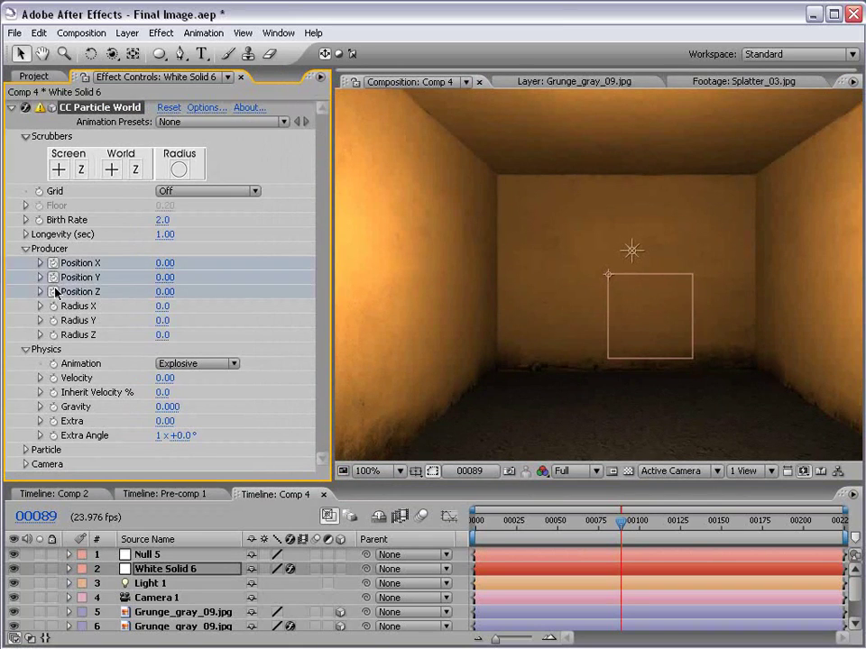
{"action": "left_click_drag", "start_coordinate": [622, 523], "coordinate": [647, 521]}
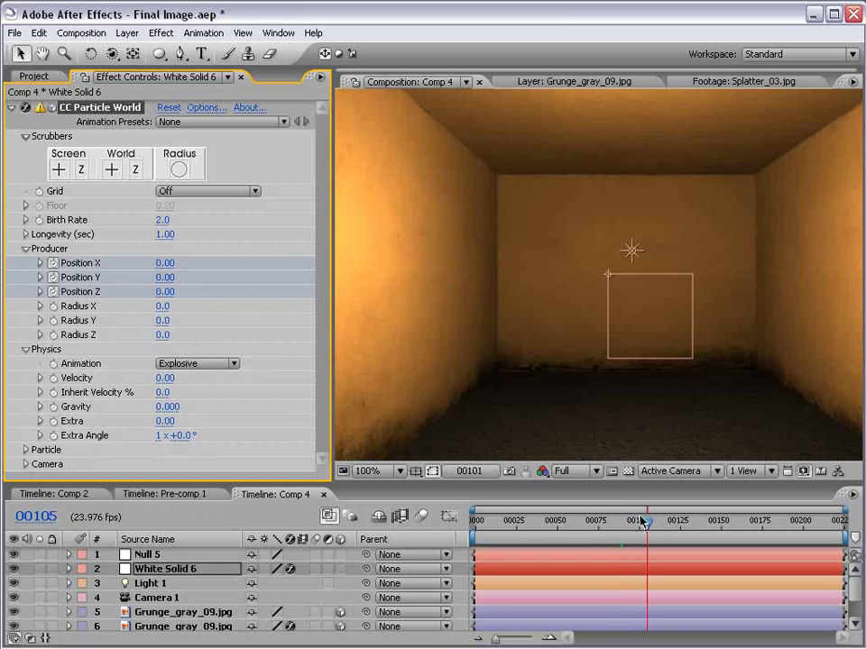
{"action": "mouse_move", "coordinate": [176, 278]}
{"action": "left_mouse_down"}
{"action": "mouse_move", "coordinate": [197, 278]}
{"action": "mouse_move", "coordinate": [178, 262]}
{"action": "mouse_move", "coordinate": [185, 288]}
{"action": "mouse_move", "coordinate": [230, 290]}
{"action": "mouse_move", "coordinate": [144, 289]}
{"action": "left_mouse_up"}
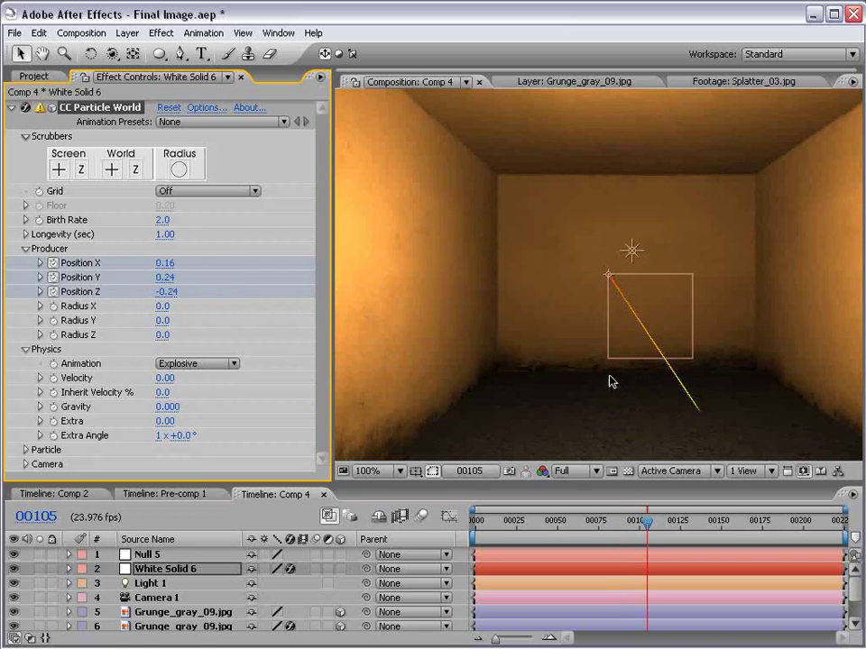
{"action": "left_click_drag", "start_coordinate": [657, 527], "coordinate": [630, 529]}
{"action": "key", "text": "u"}
{"action": "left_click", "coordinate": [702, 596]}
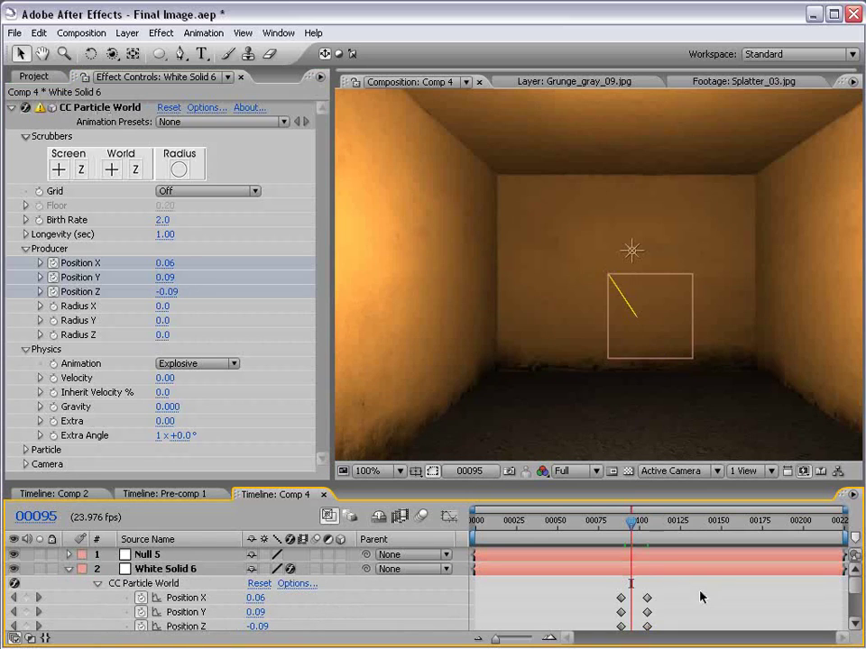
Step: Set the Particle Type to Lens Convex and move to frame 98 to preview the particles
{"action": "left_click", "coordinate": [26, 449]}
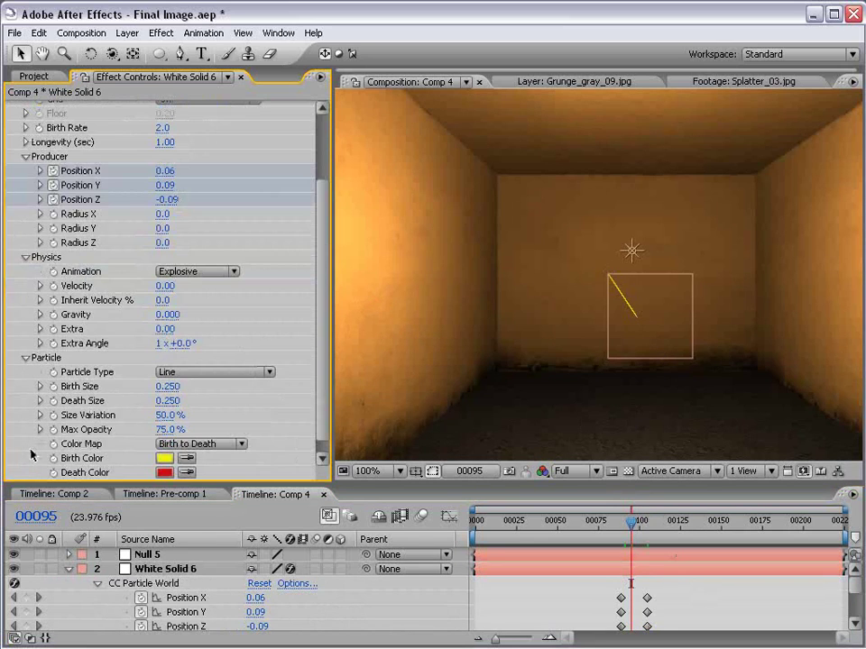
{"action": "left_click", "coordinate": [188, 373]}
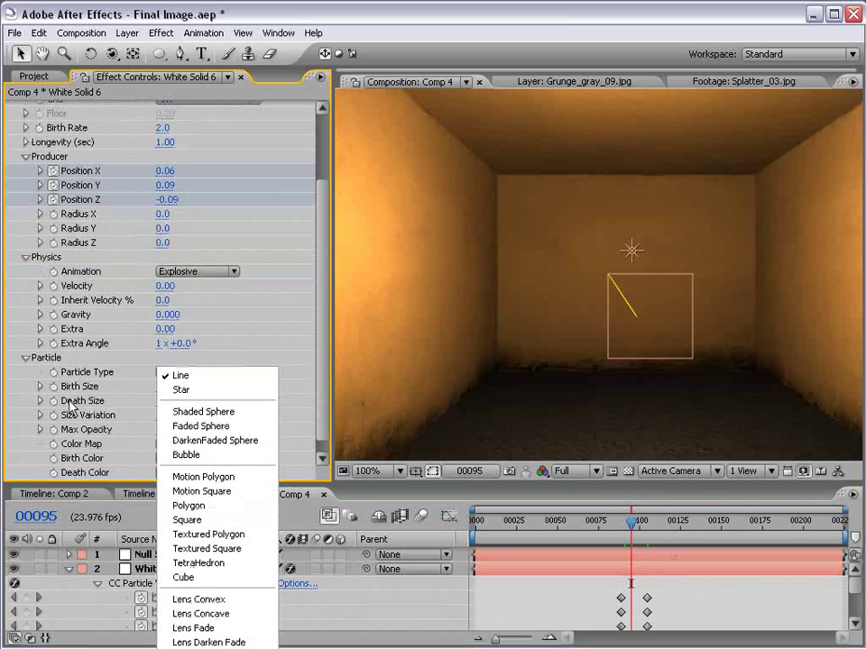
{"action": "left_click", "coordinate": [242, 612]}
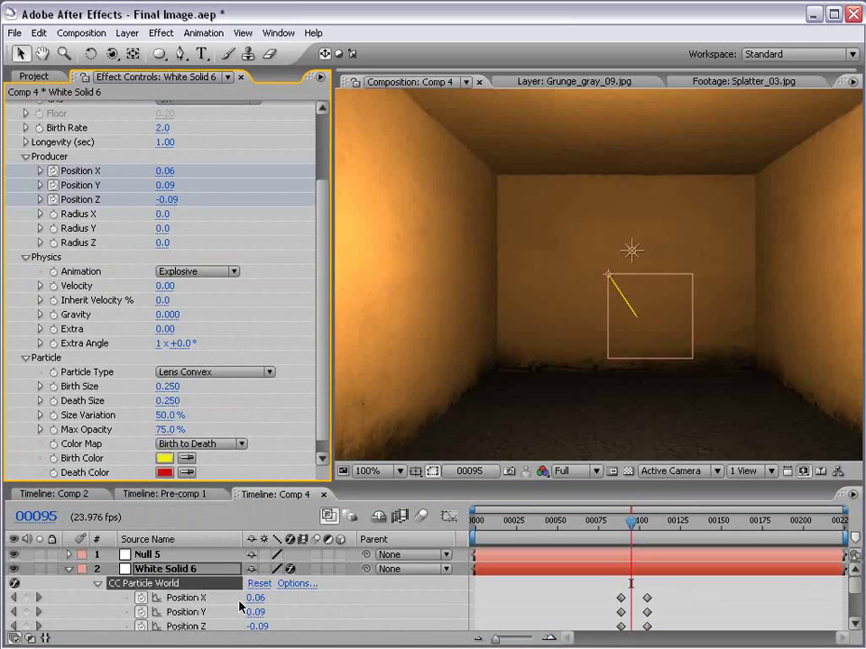
{"action": "left_click", "coordinate": [635, 530]}
{"action": "mouse_move", "coordinate": [635, 531]}
{"action": "left_mouse_down"}
{"action": "mouse_move", "coordinate": [626, 531]}
{"action": "mouse_move", "coordinate": [637, 530]}
{"action": "left_mouse_up"}
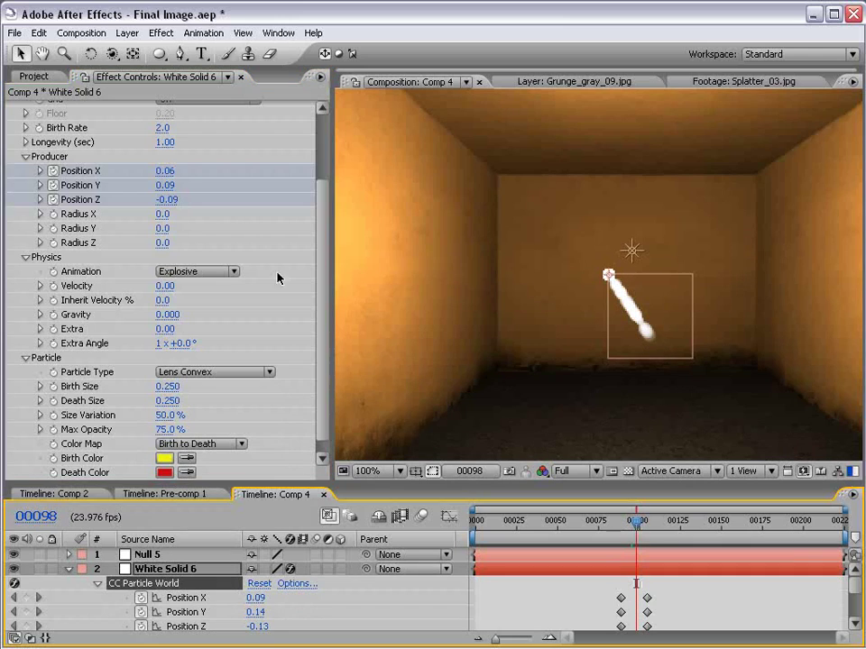
Step: Try Position Y 0.11 and Position Z -0.81 at frame 98, and remove all position keyframes from the particle effect
{"action": "left_click_drag", "start_coordinate": [168, 199], "coordinate": [110, 201]}
{"action": "mouse_move", "coordinate": [163, 186]}
{"action": "left_mouse_down"}
{"action": "mouse_move", "coordinate": [171, 184]}
{"action": "mouse_move", "coordinate": [151, 186]}
{"action": "mouse_move", "coordinate": [181, 170]}
{"action": "mouse_move", "coordinate": [164, 170]}
{"action": "left_mouse_up"}
{"action": "left_click", "coordinate": [165, 170]}
{"action": "left_click", "coordinate": [668, 488]}
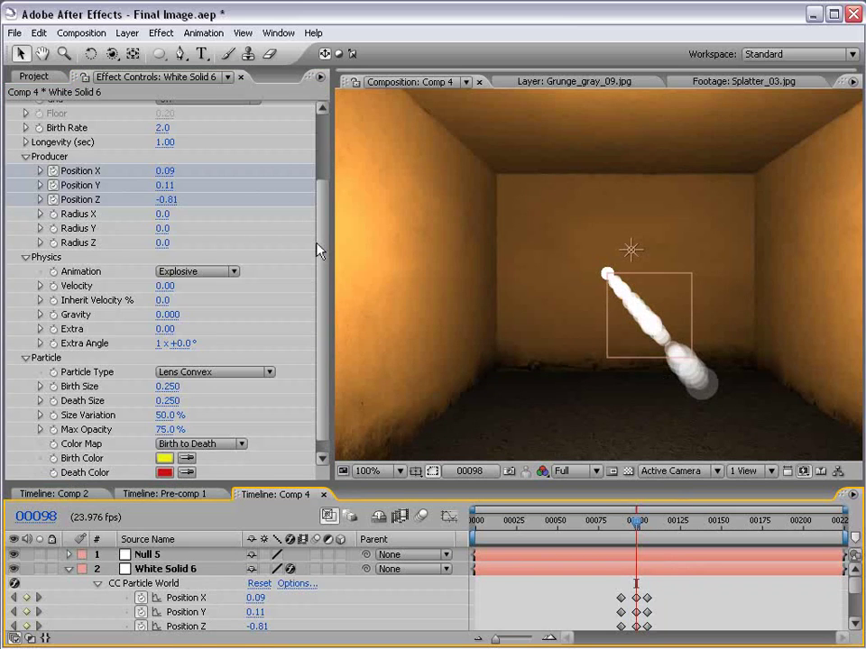
{"action": "left_click_drag", "start_coordinate": [656, 589], "coordinate": [628, 633]}
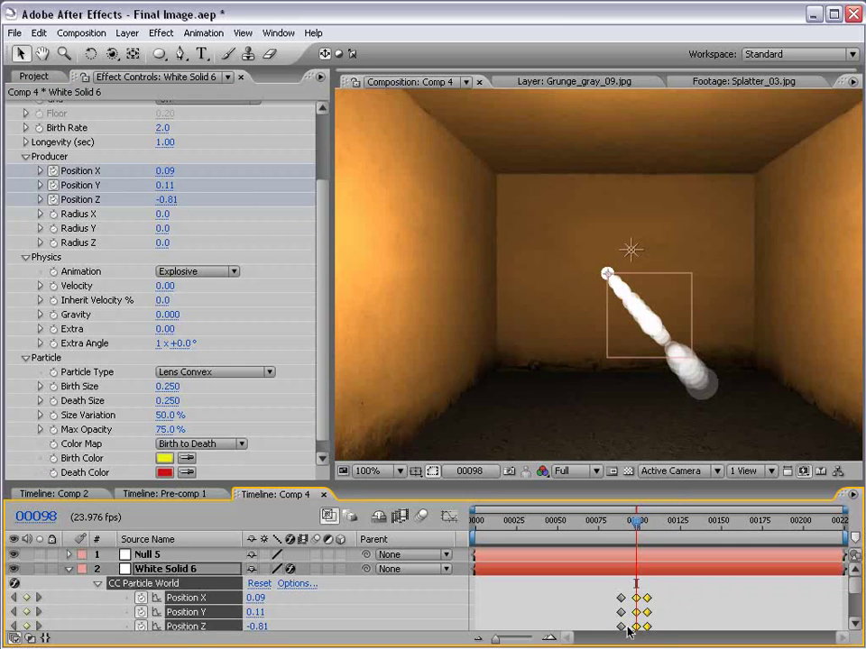
{"action": "key", "text": "Delete"}
Step: Make the null a 3D layer and try moving it along its X axis, undoing the move
{"action": "left_click", "coordinate": [600, 554]}
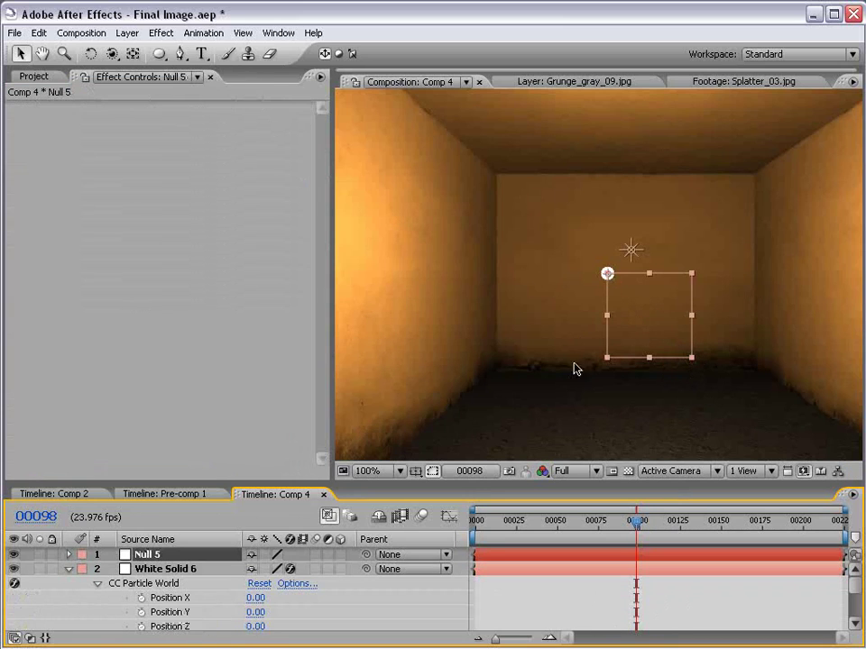
{"action": "left_click", "coordinate": [341, 554]}
{"action": "left_click_drag", "start_coordinate": [631, 275], "coordinate": [719, 282]}
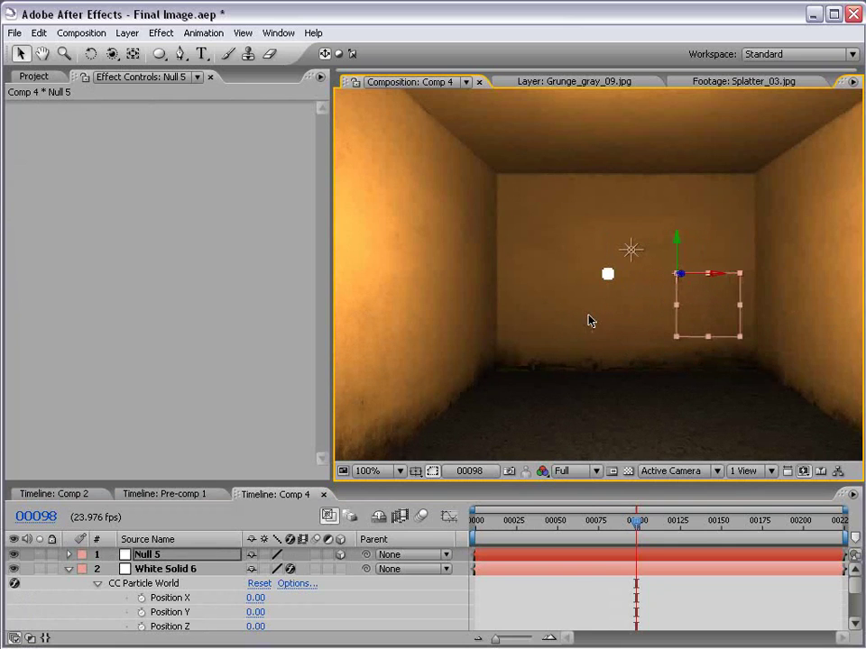
{"action": "key", "text": "ctrl+z"}
Step: Reveal the null's Position property and enlarge the timeline so it shows together with the particle effect's position properties
{"action": "left_click", "coordinate": [532, 572]}
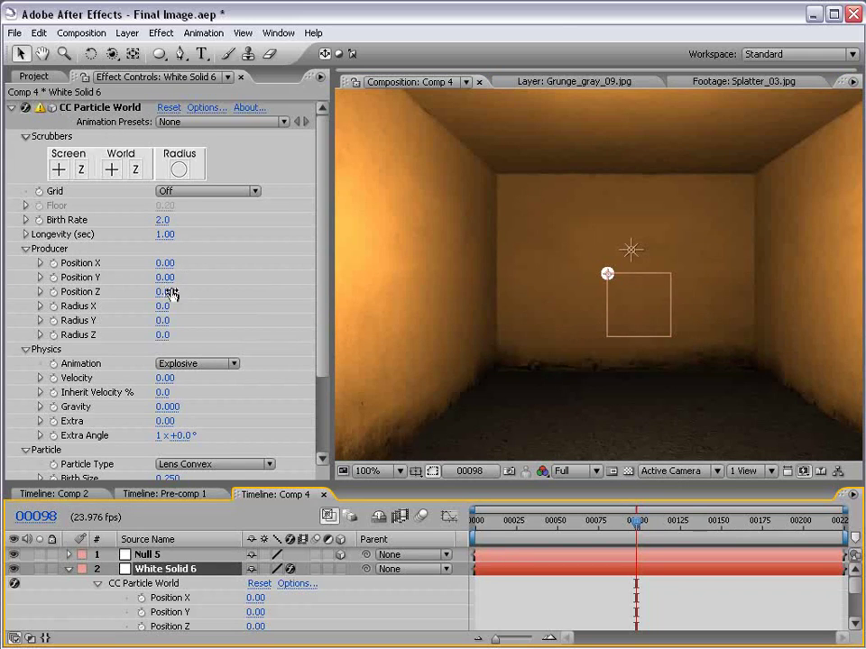
{"action": "left_click", "coordinate": [154, 555]}
{"action": "key", "text": "p"}
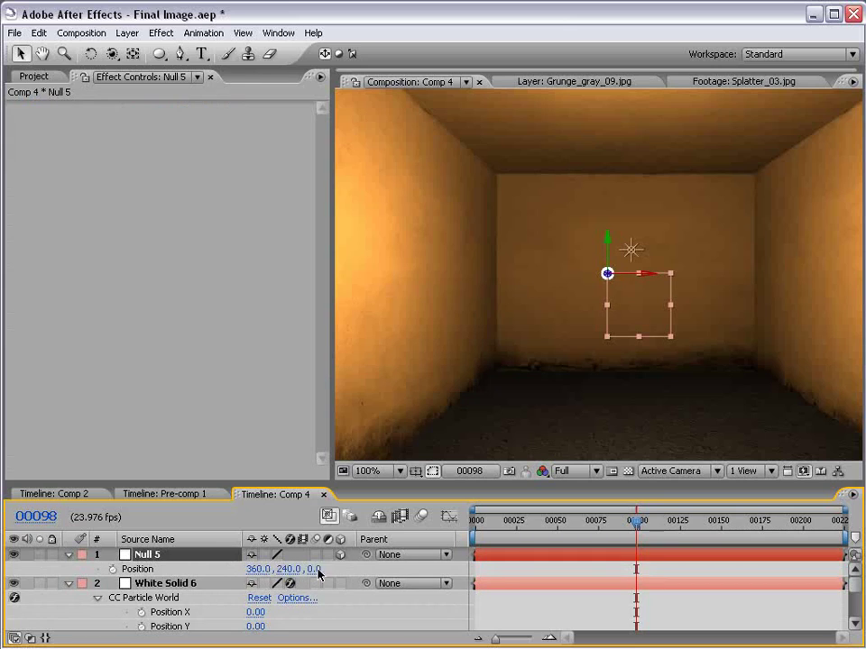
{"action": "left_click", "coordinate": [505, 588]}
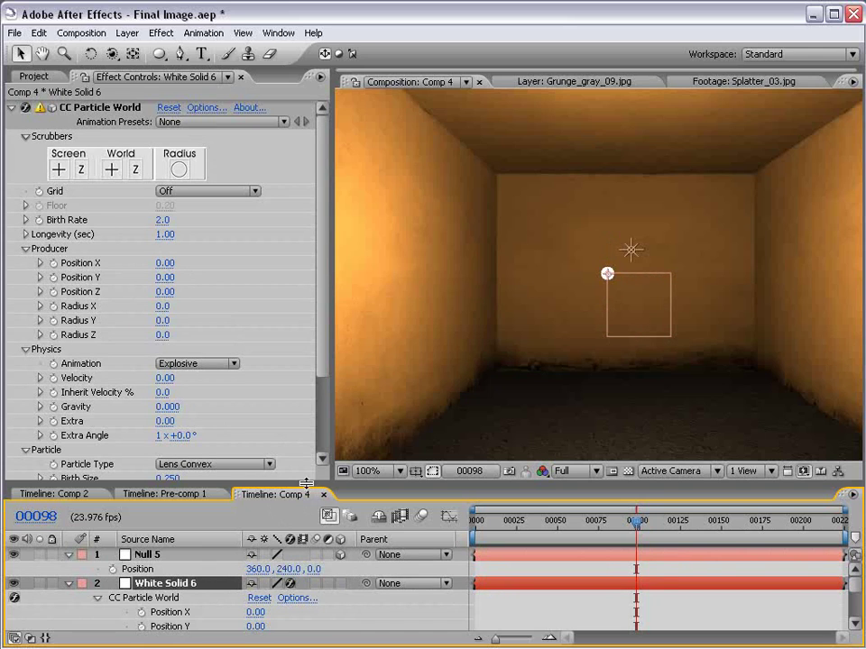
{"action": "left_click_drag", "start_coordinate": [304, 485], "coordinate": [342, 416]}
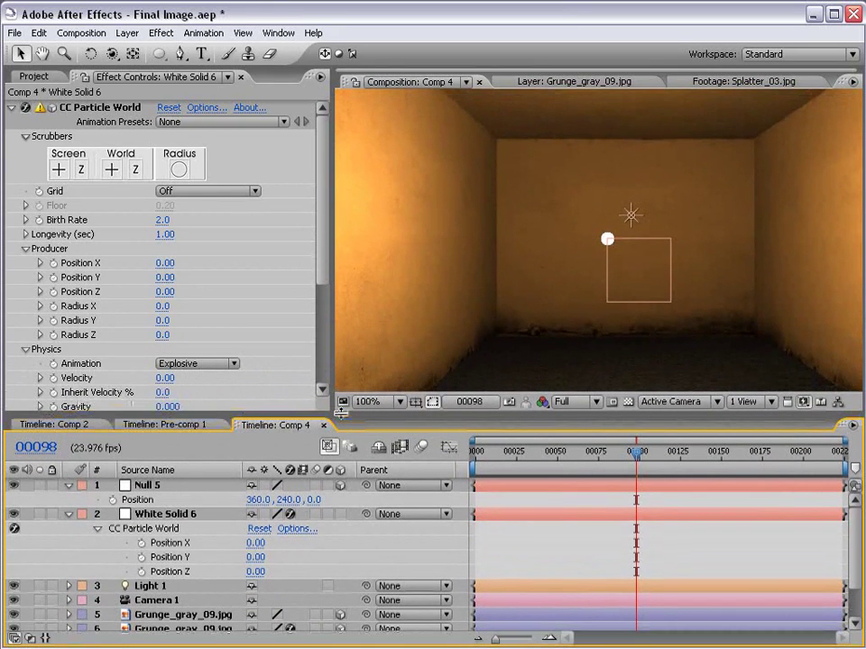
{"action": "left_click", "coordinate": [158, 514]}
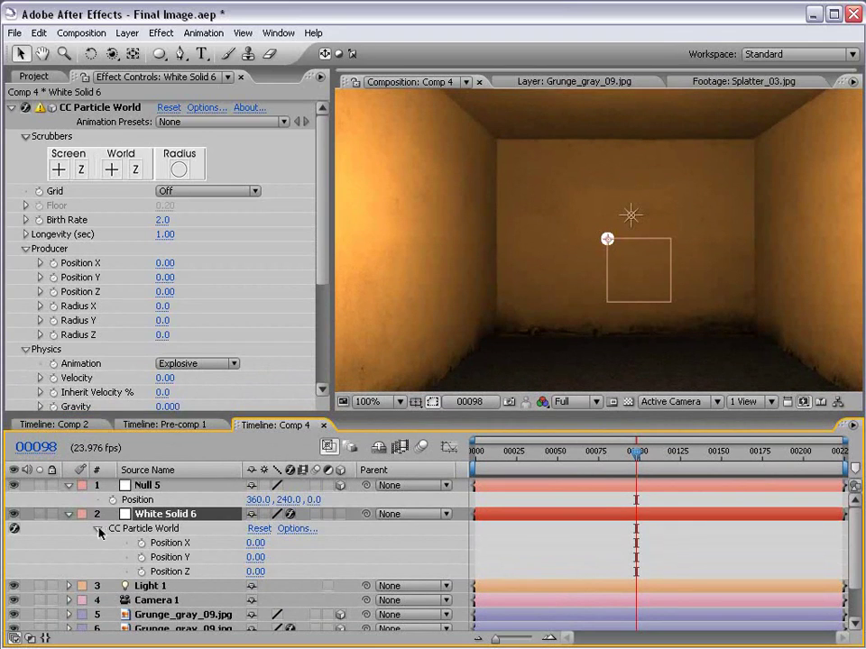
{"action": "left_click", "coordinate": [153, 500]}
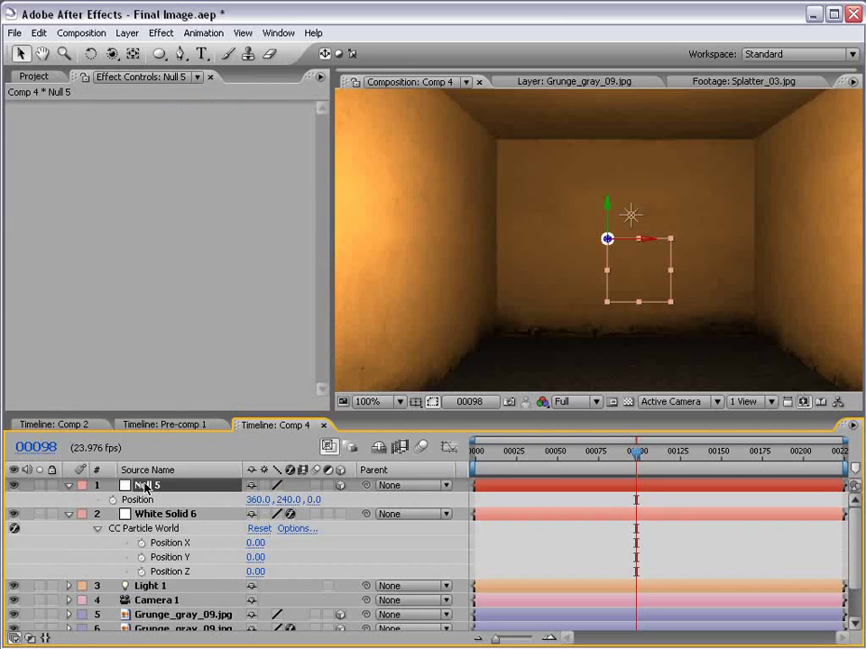
Step: Add the expression x=thisComp.layer("Null 5").transform.position[0] to the particle effect's Position X
{"action": "left_click", "coordinate": [162, 546]}
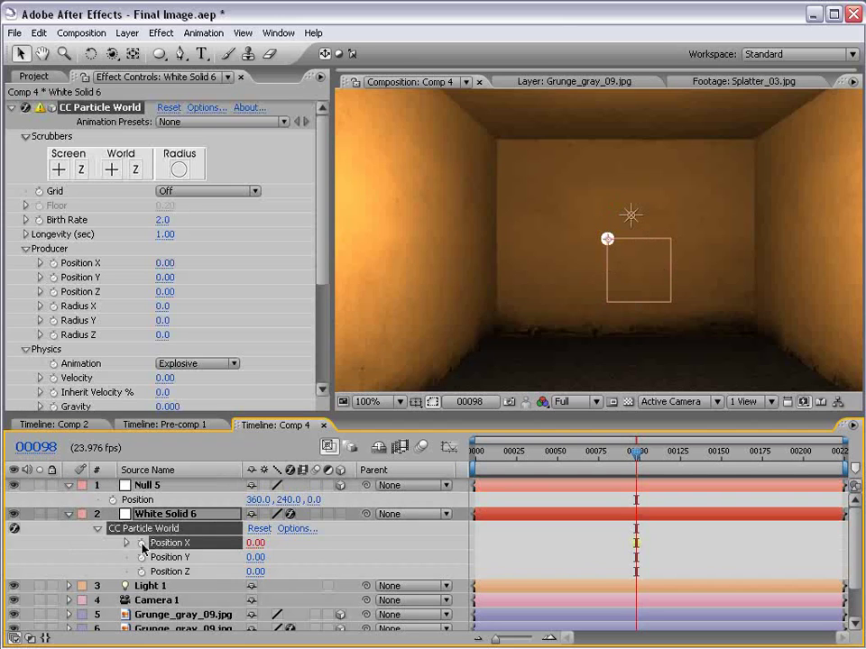
{"action": "left_click", "coordinate": [141, 543], "text": "alt"}
{"action": "left_click_drag", "start_coordinate": [295, 558], "coordinate": [137, 500]}
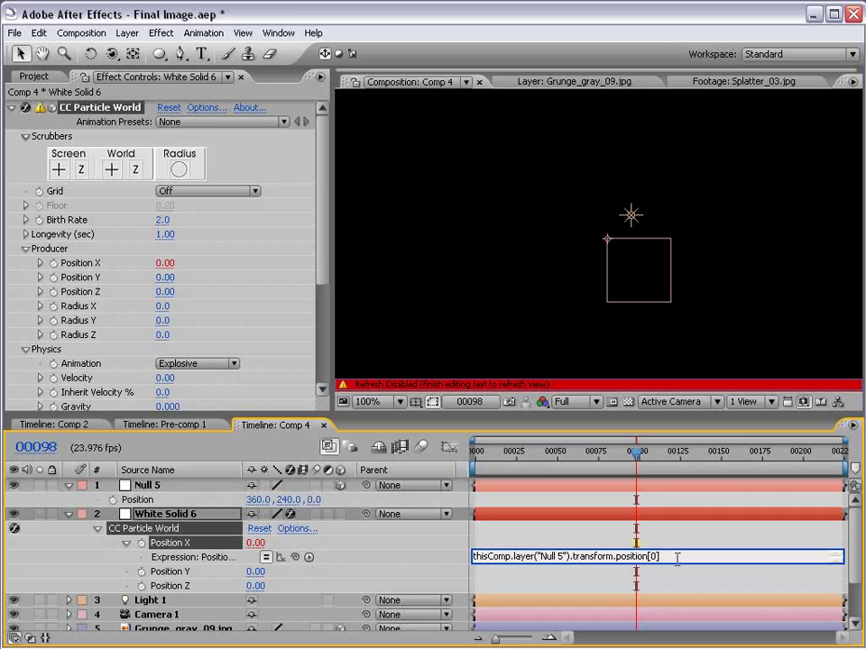
{"action": "key", "text": "Return"}
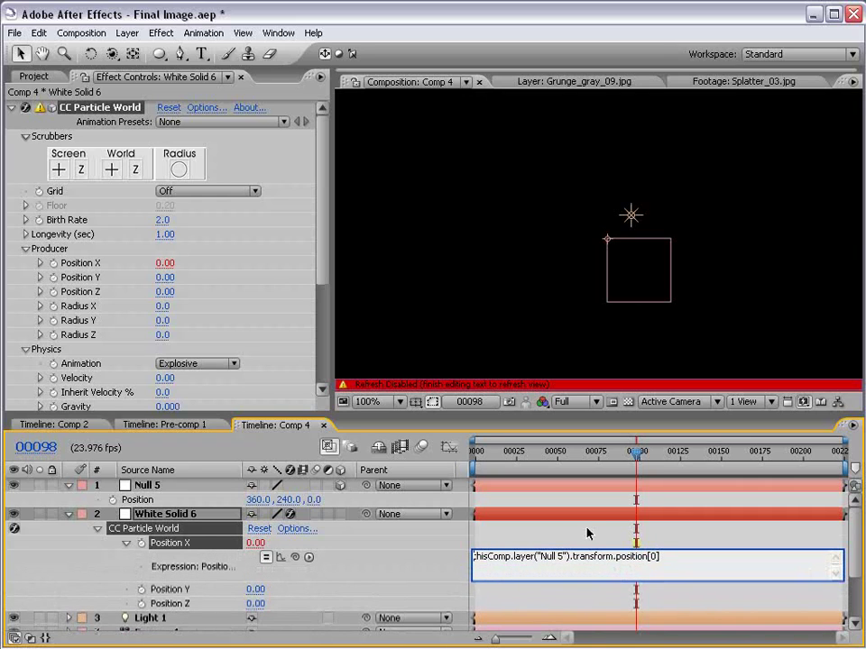
{"action": "type", "text": "x"}
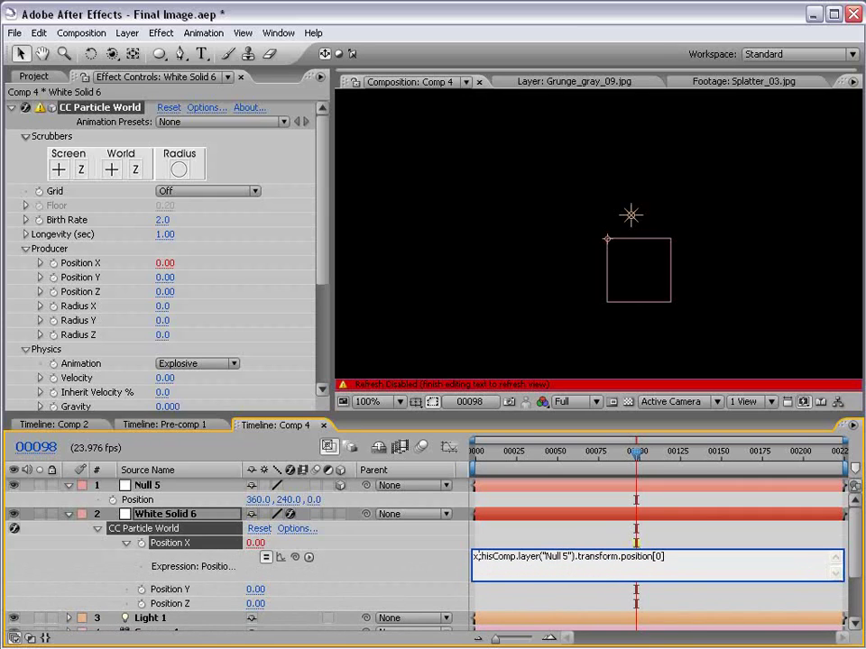
{"action": "type", "text": "="}
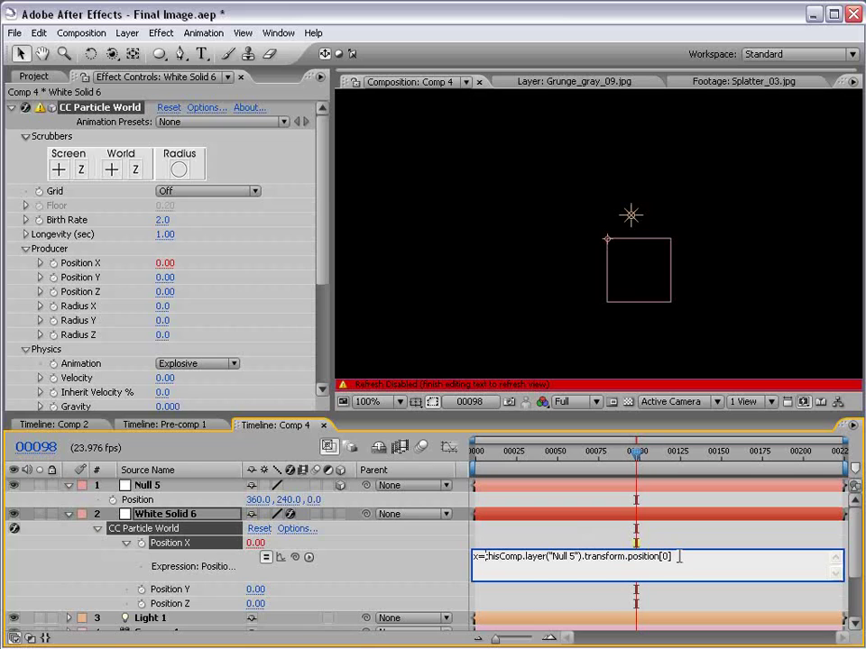
{"action": "left_click", "coordinate": [589, 575]}
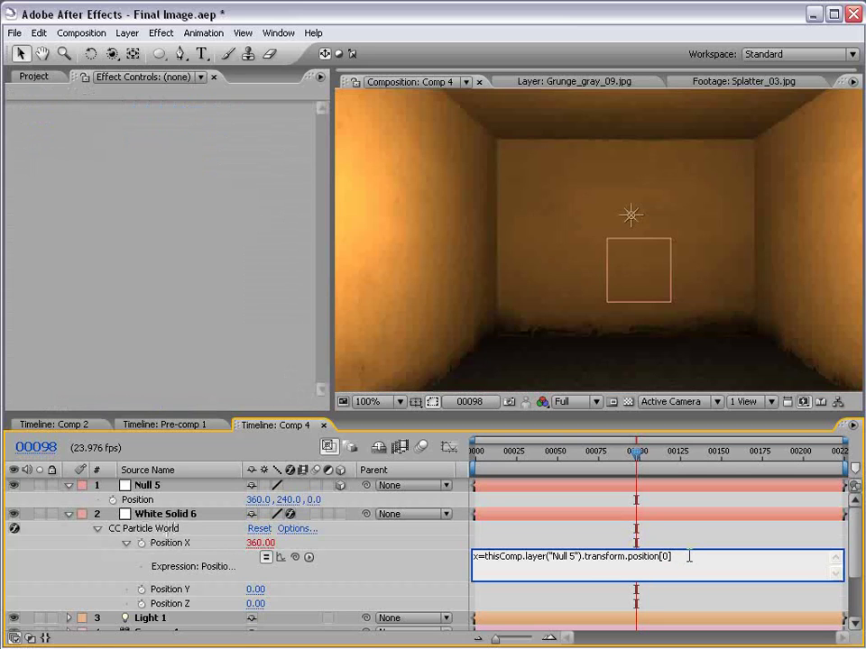
Step: Extend the Position X expression by appending -thisComp.width/2; and commit it
{"action": "type", "text": "-thisComp.width/2;"}
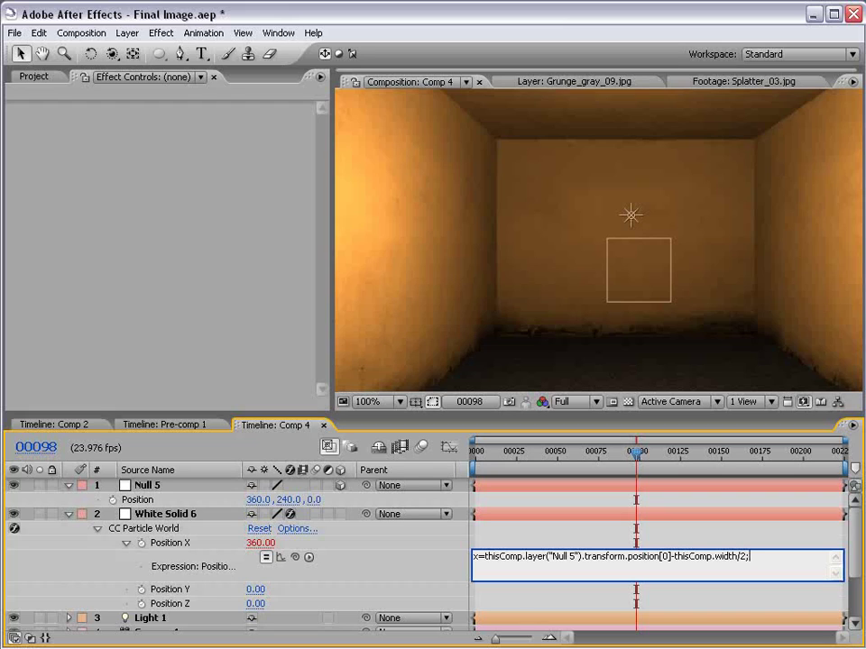
{"action": "key", "text": "KP_Enter"}
{"action": "left_click_drag", "start_coordinate": [761, 558], "coordinate": [460, 552]}
{"action": "left_click", "coordinate": [487, 556]}
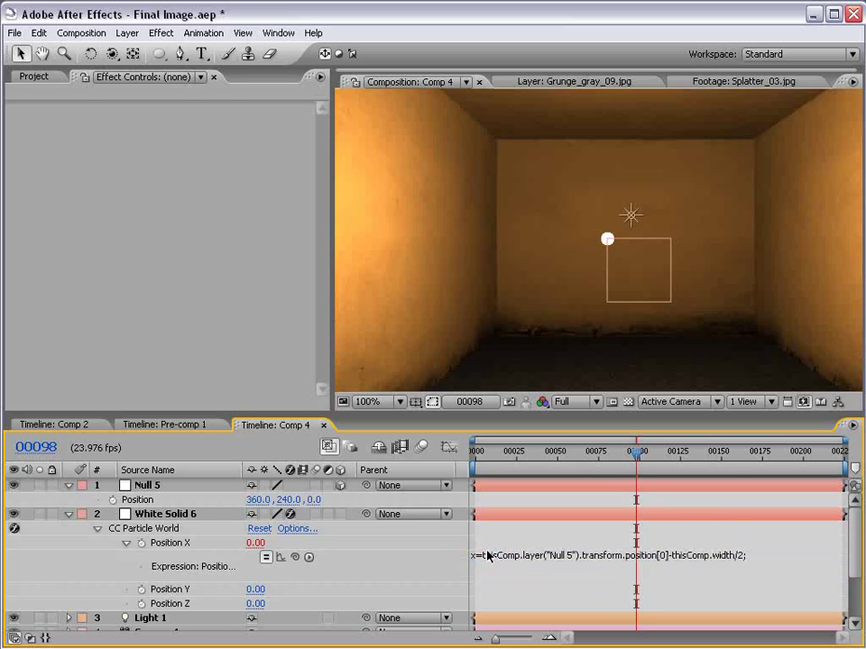
{"action": "key", "text": "KP_Enter"}
Step: Add the second line x/thisComp.width to the Position X expression, commit it, and enlarge the timeline area
{"action": "key", "text": "comma"}
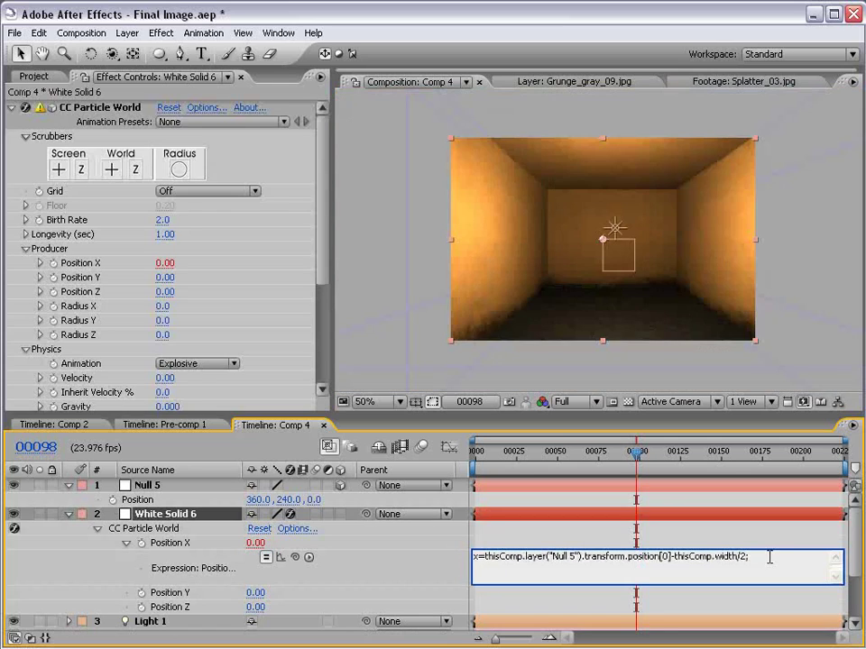
{"action": "type", "text": "x"}
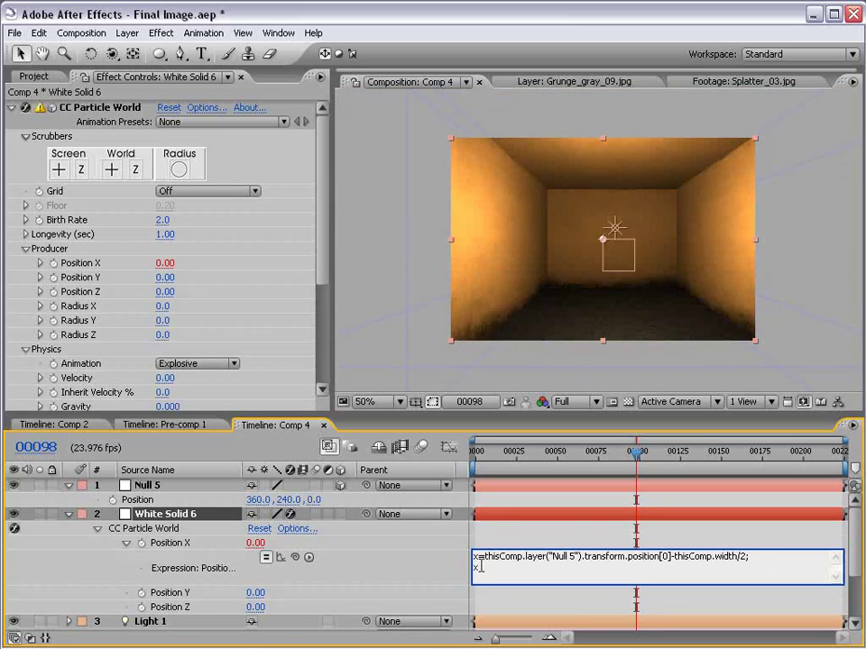
{"action": "left_click_drag", "start_coordinate": [475, 556], "coordinate": [769, 558]}
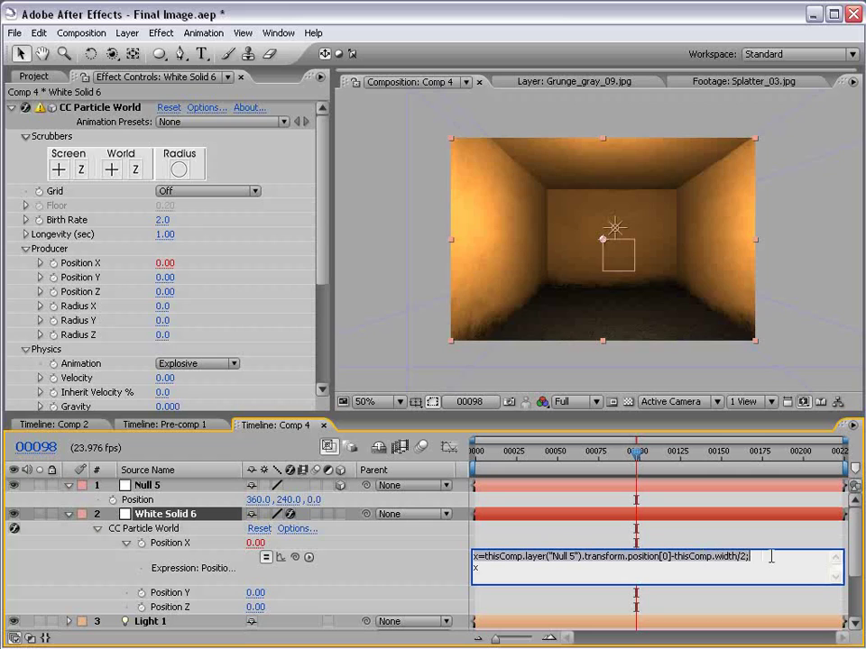
{"action": "left_click", "coordinate": [490, 568]}
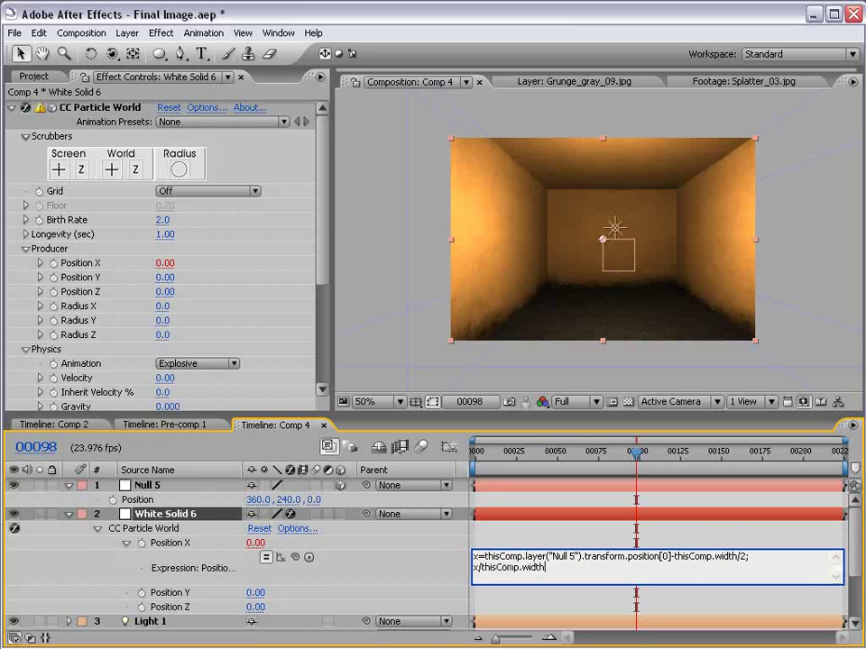
{"action": "left_click_drag", "start_coordinate": [409, 415], "coordinate": [367, 380]}
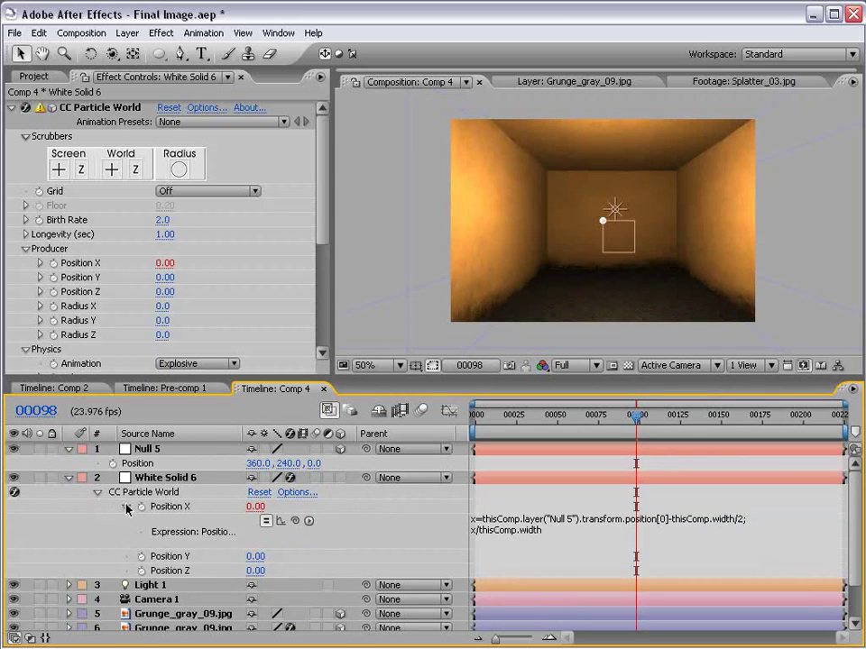
Step: Copy the Position X expression into a new expression on the particle effect's Position Y and rename its variable x to y in both lines
{"action": "left_click", "coordinate": [535, 521]}
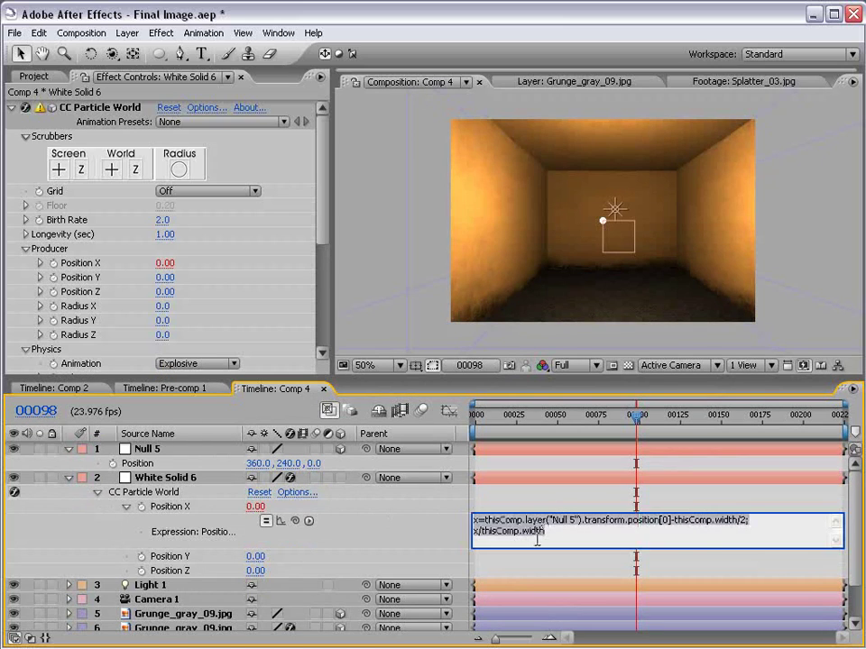
{"action": "key", "text": "ctrl+c"}
{"action": "left_click", "coordinate": [141, 556], "text": "alt"}
{"action": "key", "text": "ctrl+v"}
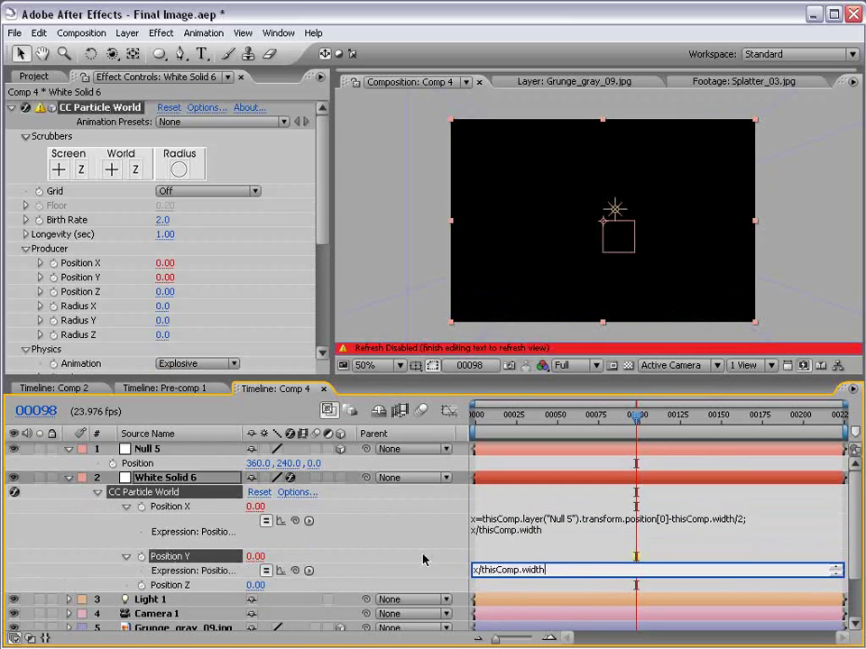
{"action": "left_click_drag", "start_coordinate": [490, 578], "coordinate": [490, 604]}
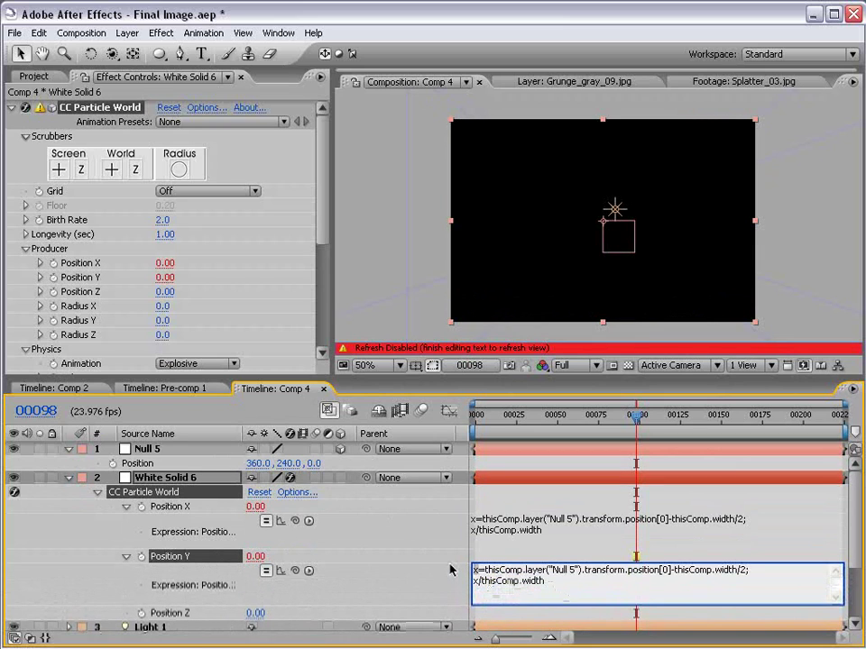
{"action": "key", "text": "BackSpace"}
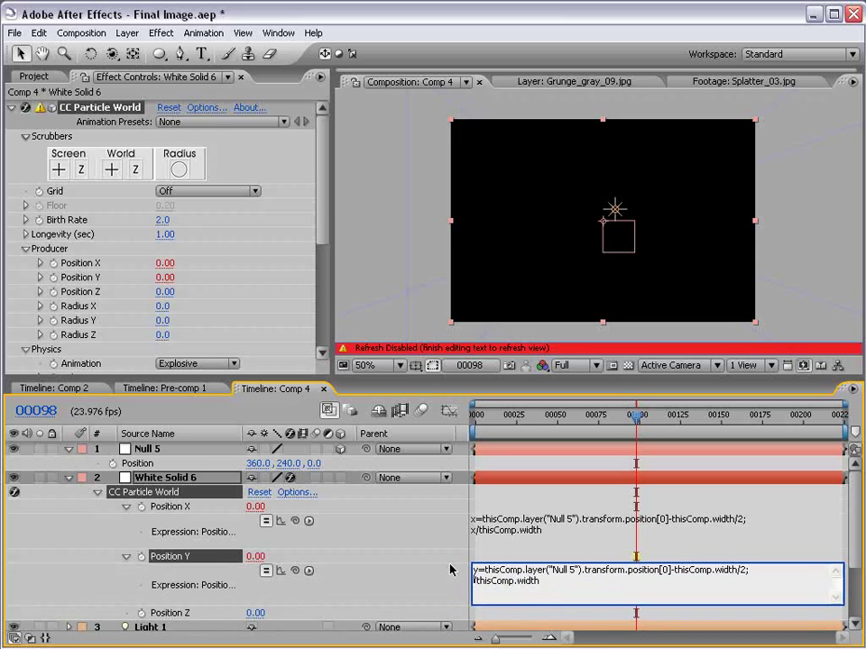
{"action": "type", "text": "y"}
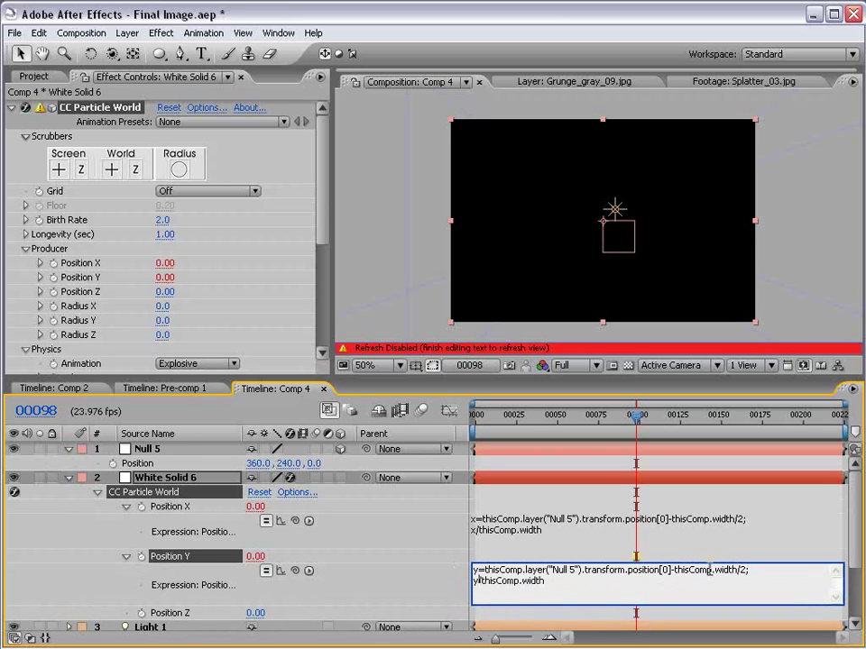
Step: Change the first line of the Position Y expression to y=thisComp.layer("Null 5").transform.position[1]-thisComp.height/2; and commit it
{"action": "left_click_drag", "start_coordinate": [716, 571], "coordinate": [730, 571]}
{"action": "type", "text": "heigh"}
{"action": "key", "text": "ctrl+a"}
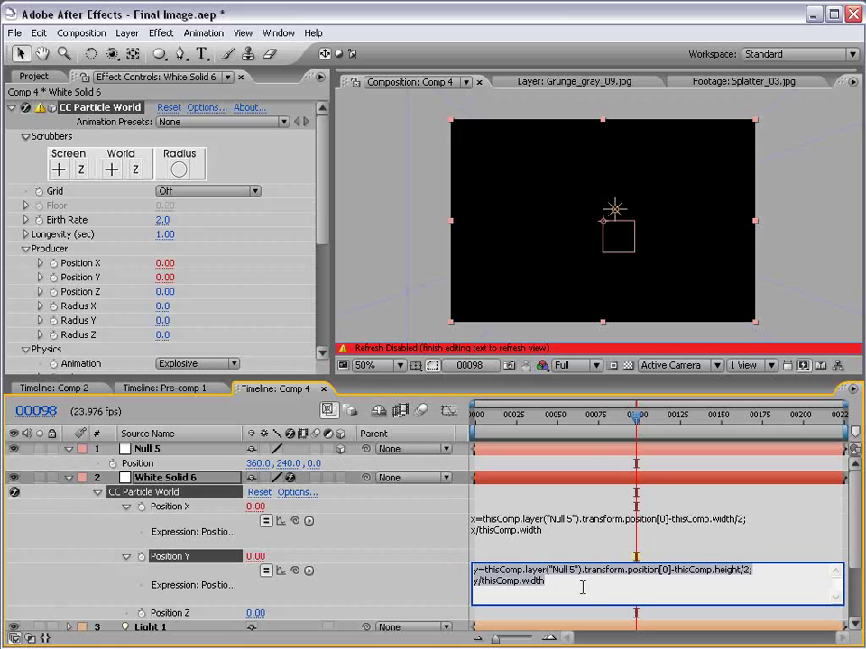
{"action": "left_click", "coordinate": [605, 586]}
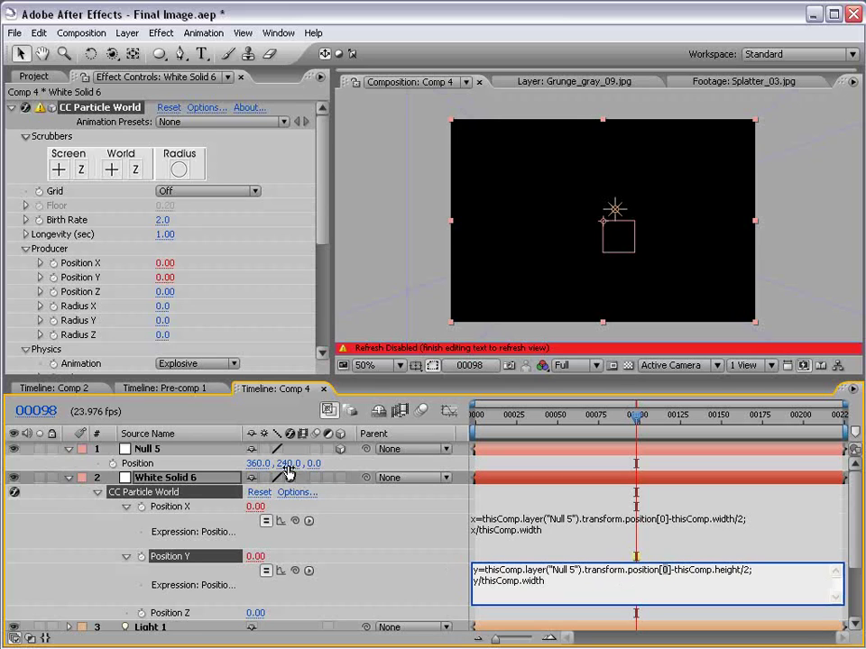
{"action": "type", "text": "1"}
{"action": "left_click", "coordinate": [584, 560]}
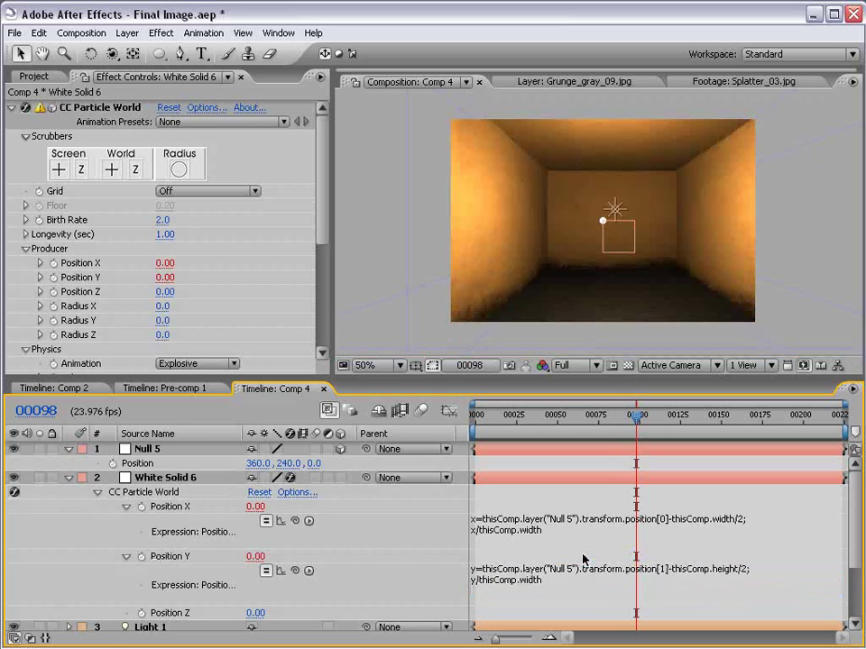
Step: Add an expression to the particle effect's Position Z by pasting the copied Position X expression, and enlarge its text field
{"action": "scroll", "coordinate": [541, 623], "scroll_direction": "down", "scroll_amount": 1}
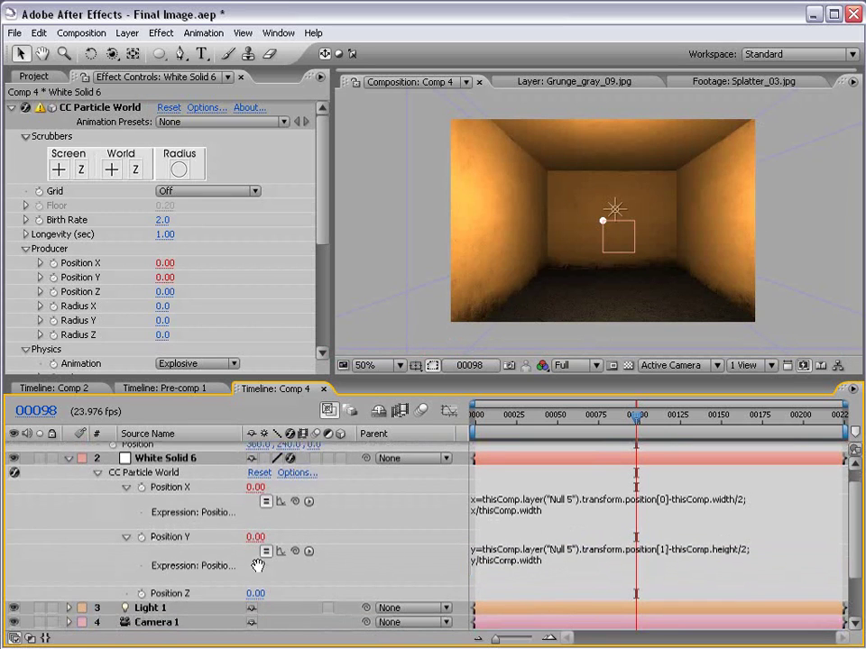
{"action": "left_click", "coordinate": [142, 594], "text": "alt"}
{"action": "key", "text": "ctrl+v"}
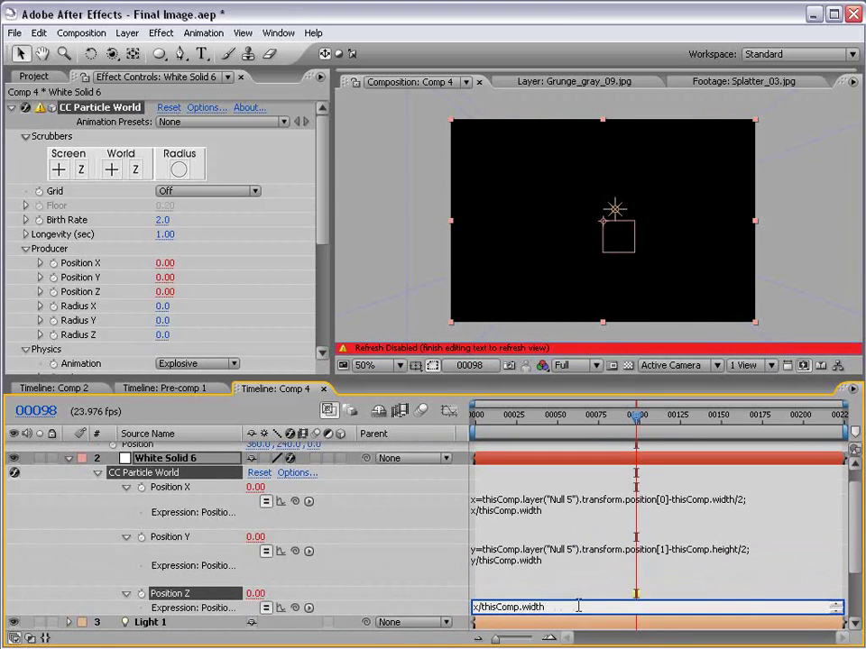
{"action": "left_click_drag", "start_coordinate": [601, 615], "coordinate": [601, 632]}
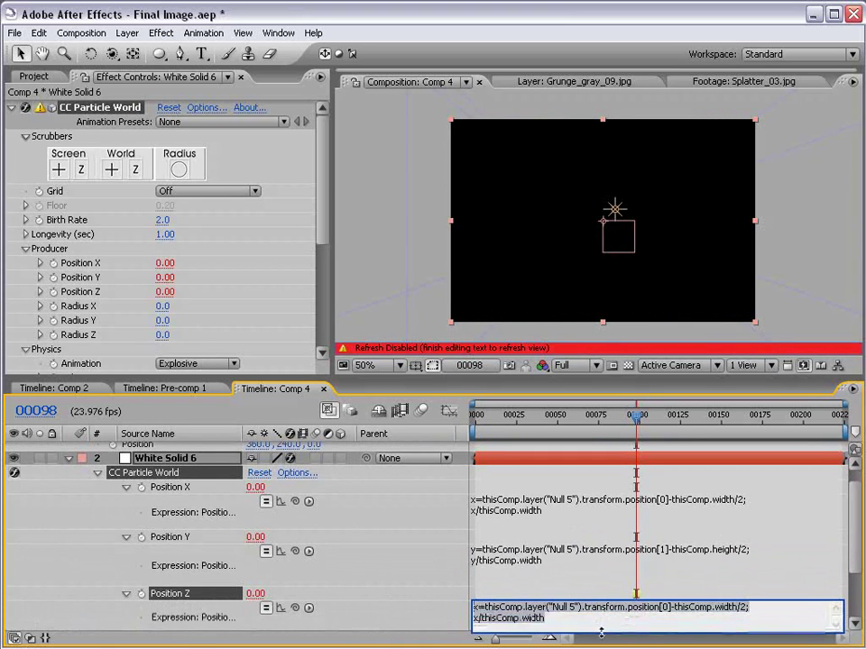
{"action": "key", "text": "KP_Enter"}
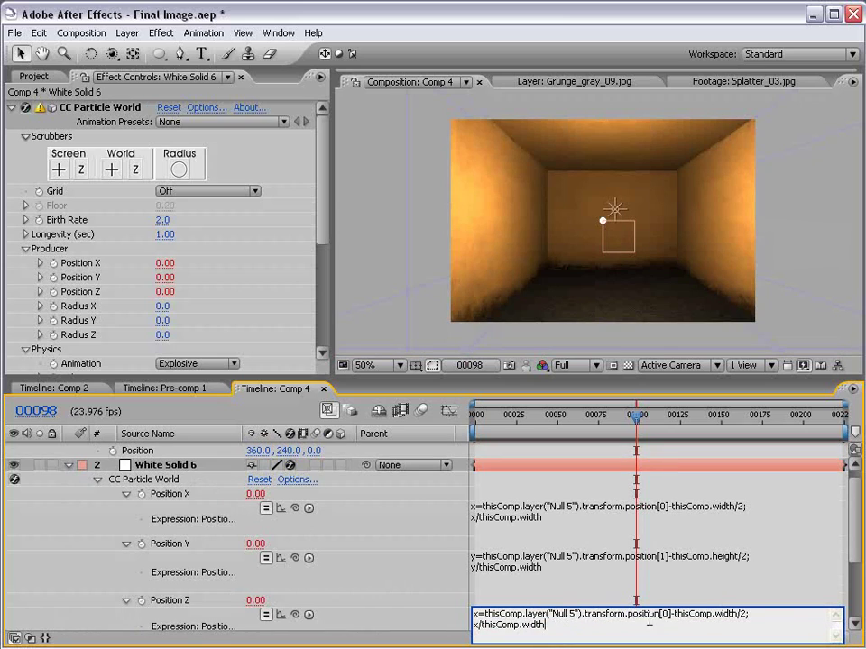
Step: In the Position Z expression, change the position index to [2] and remove the -thisComp.width/2 term, keeping the closing semicolon
{"action": "type", "text": "2"}
{"action": "left_click_drag", "start_coordinate": [747, 615], "coordinate": [674, 614]}
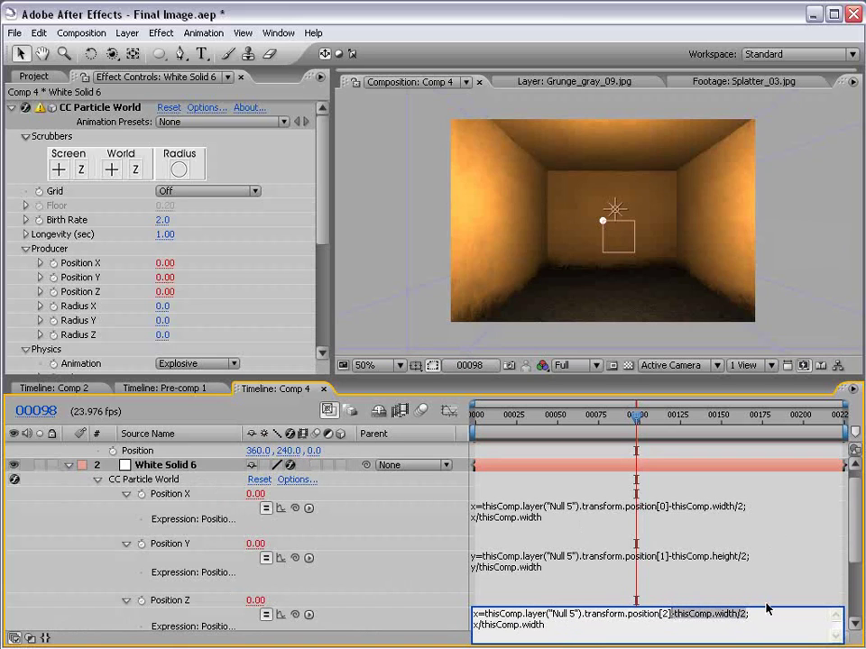
{"action": "key", "text": "BackSpace"}
{"action": "type", "text": ";"}
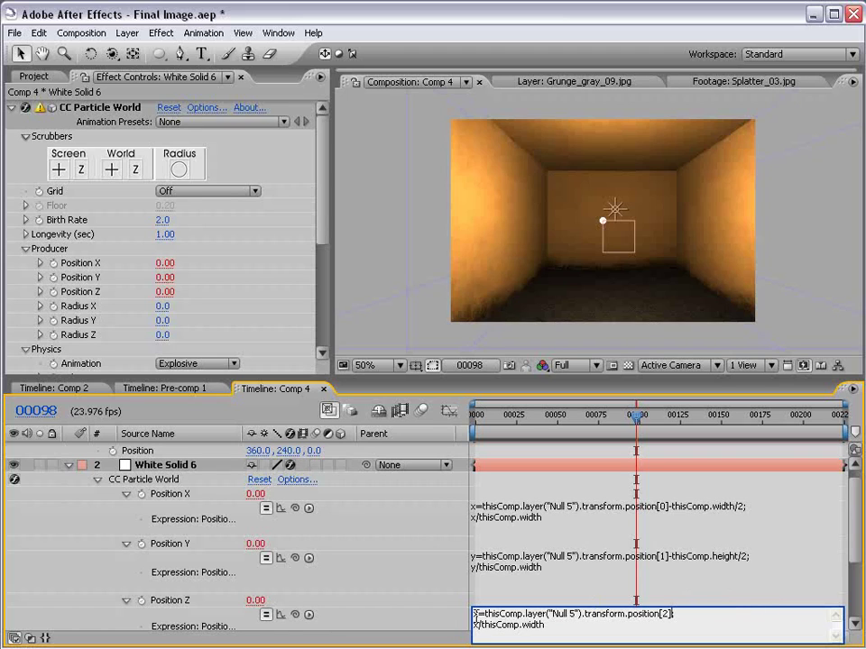
Step: Rename the variable x to z in both lines of the Position Z expression and commit it
{"action": "key", "text": "BackSpace"}
{"action": "type", "text": "Z"}
{"action": "key", "text": "Down"}
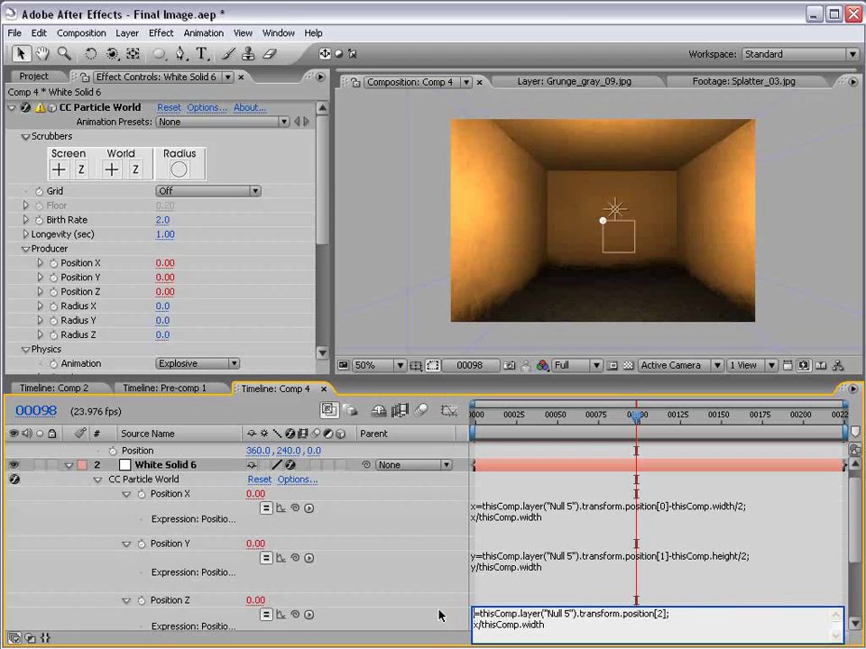
{"action": "key", "text": "BackSpace"}
{"action": "type", "text": "z"}
{"action": "key", "text": "End"}
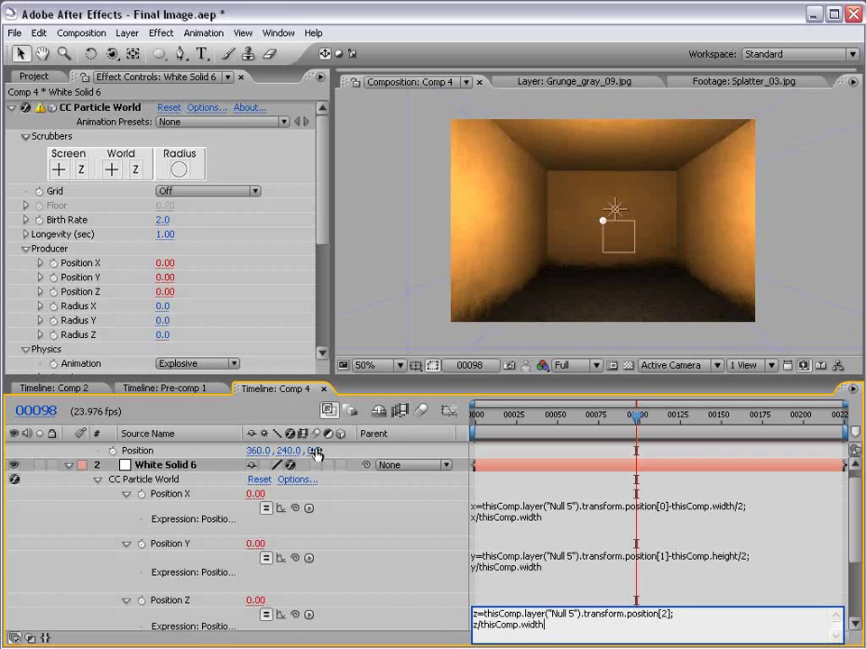
{"action": "left_click_drag", "start_coordinate": [544, 624], "coordinate": [484, 623]}
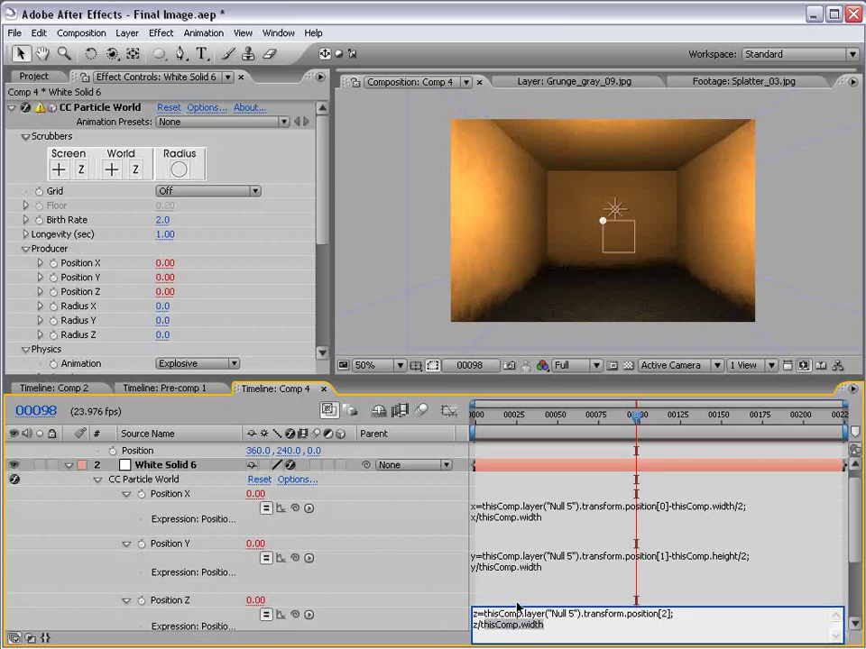
{"action": "left_click", "coordinate": [500, 557]}
{"action": "left_click", "coordinate": [507, 507]}
{"action": "left_click", "coordinate": [487, 566]}
{"action": "left_click", "coordinate": [493, 602]}
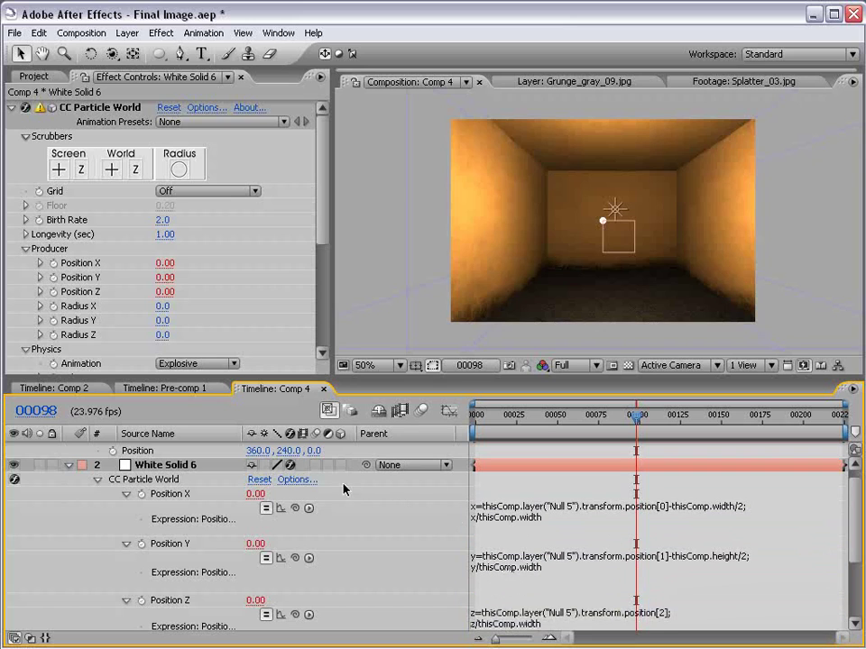
Step: Move the null in the composition along X and Z to about 500, 240, -382
{"action": "left_click", "coordinate": [616, 236]}
{"action": "scroll", "coordinate": [535, 516], "scroll_direction": "up", "scroll_amount": 1}
{"action": "key", "text": "h"}
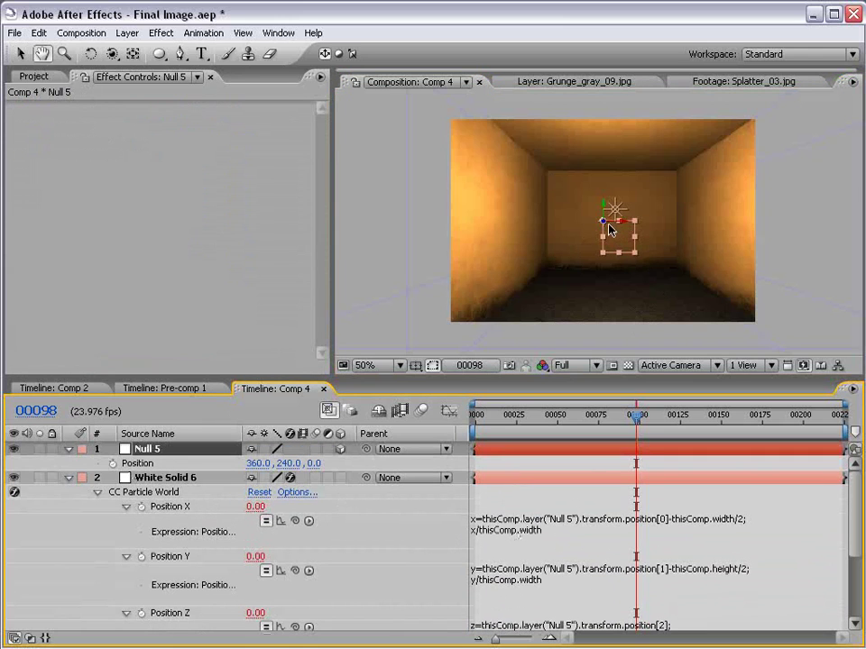
{"action": "key", "text": "v"}
{"action": "left_click_drag", "start_coordinate": [622, 228], "coordinate": [812, 290]}
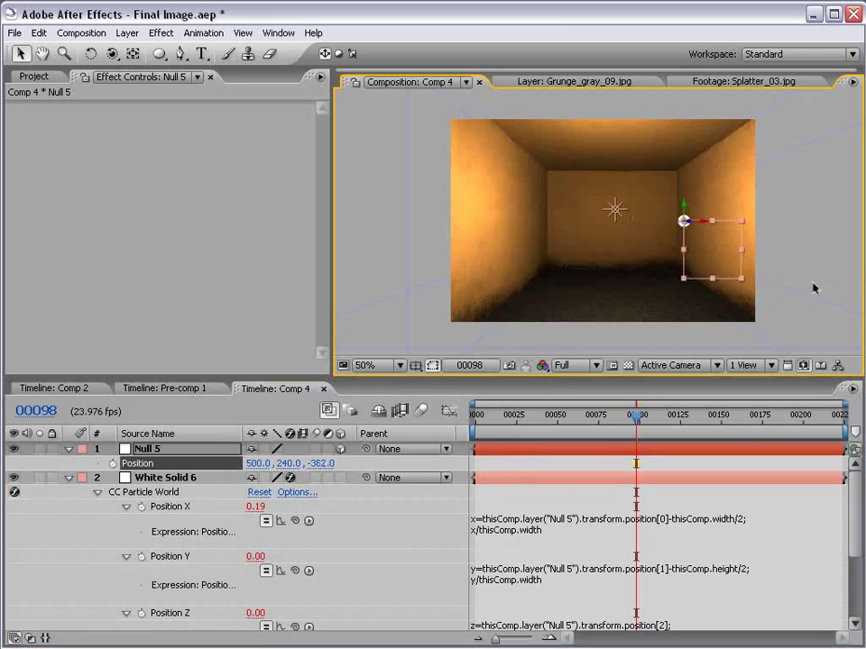
{"action": "left_click", "coordinate": [525, 451]}
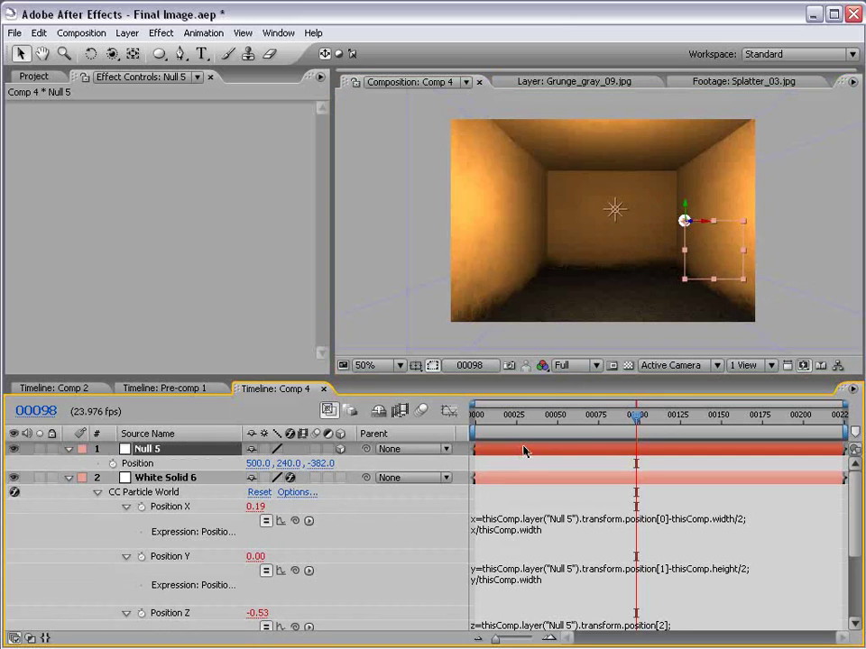
Step: Add the expression wiggle(3,50) to the null's Position and scrub to frame 36 to check the particle motion
{"action": "left_click", "coordinate": [112, 463], "text": "alt"}
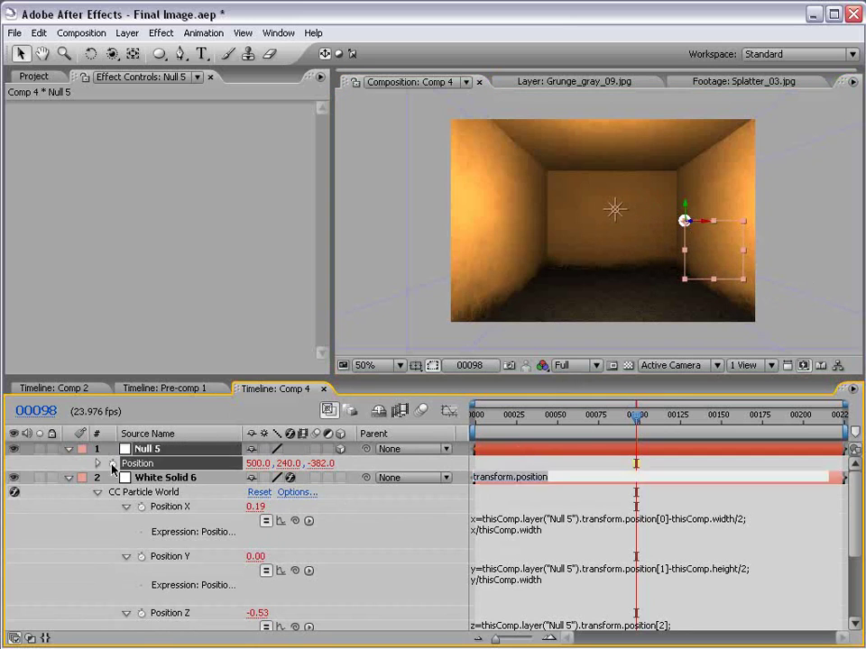
{"action": "type", "text": "wiggle(3,50"}
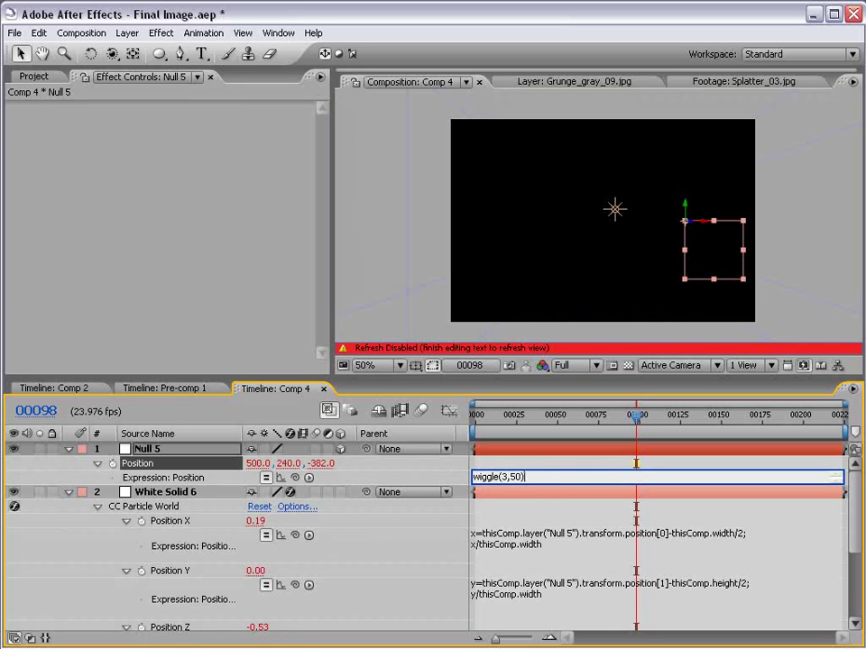
{"action": "left_click", "coordinate": [514, 465]}
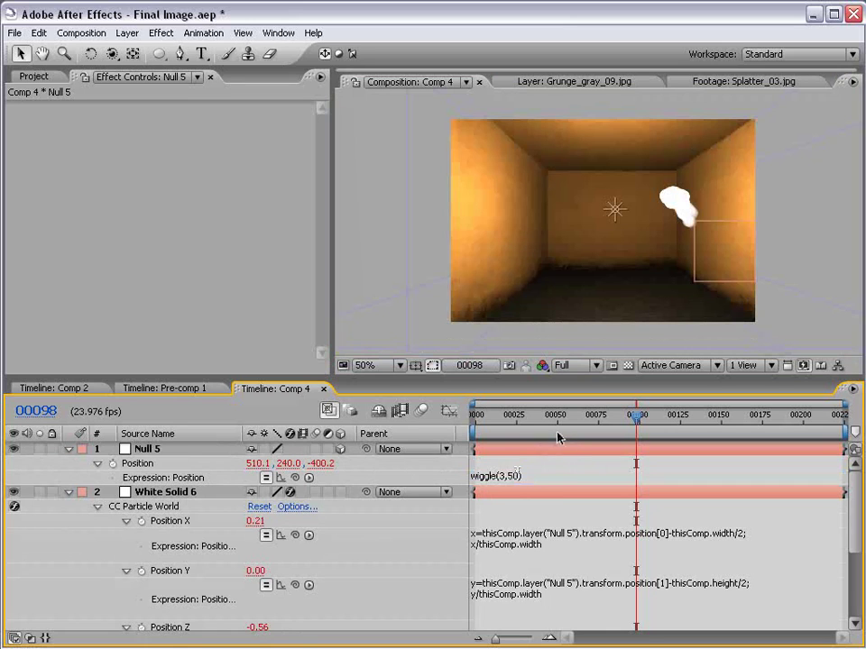
{"action": "left_click", "coordinate": [519, 415]}
{"action": "mouse_move", "coordinate": [533, 415]}
{"action": "left_mouse_down"}
{"action": "mouse_move", "coordinate": [730, 411]}
{"action": "mouse_move", "coordinate": [535, 415]}
{"action": "left_mouse_up"}
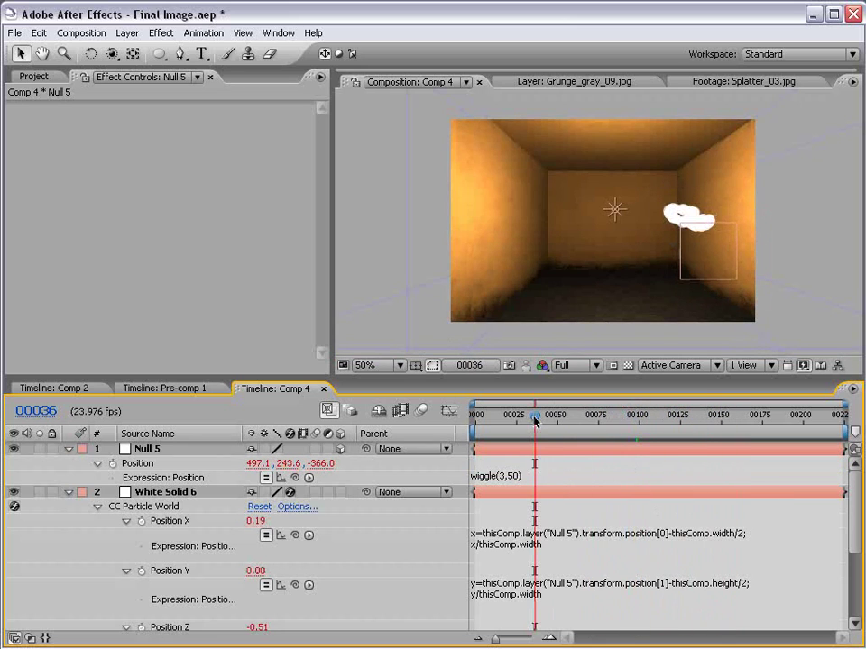
Step: Change the null's Position expression to wiggle(3,100) and run a RAM preview of the particle trail
{"action": "left_click", "coordinate": [520, 473]}
{"action": "left_click", "coordinate": [513, 476]}
{"action": "type", "text": "100"}
{"action": "left_click", "coordinate": [560, 465]}
{"action": "key", "text": "KP_0"}
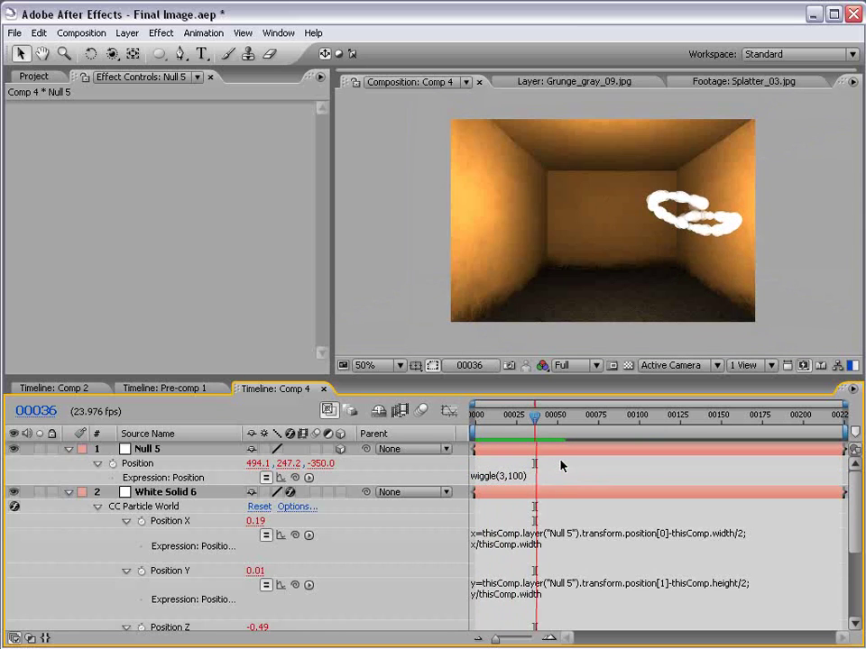
{"action": "mouse_move", "coordinate": [534, 418]}
{"action": "left_mouse_down"}
{"action": "mouse_move", "coordinate": [471, 432]}
{"action": "mouse_move", "coordinate": [532, 432]}
{"action": "left_mouse_up"}
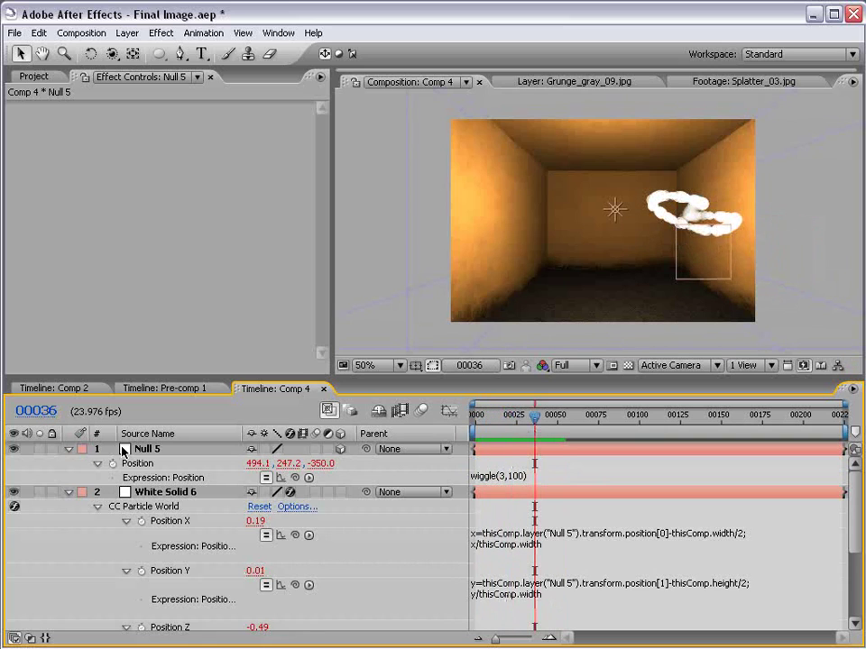
Step: Collapse the properties of Null 5 and White Solid 6, and bring White Solid 6's Particle settings into view
{"action": "left_click", "coordinate": [69, 448]}
{"action": "left_click", "coordinate": [144, 449]}
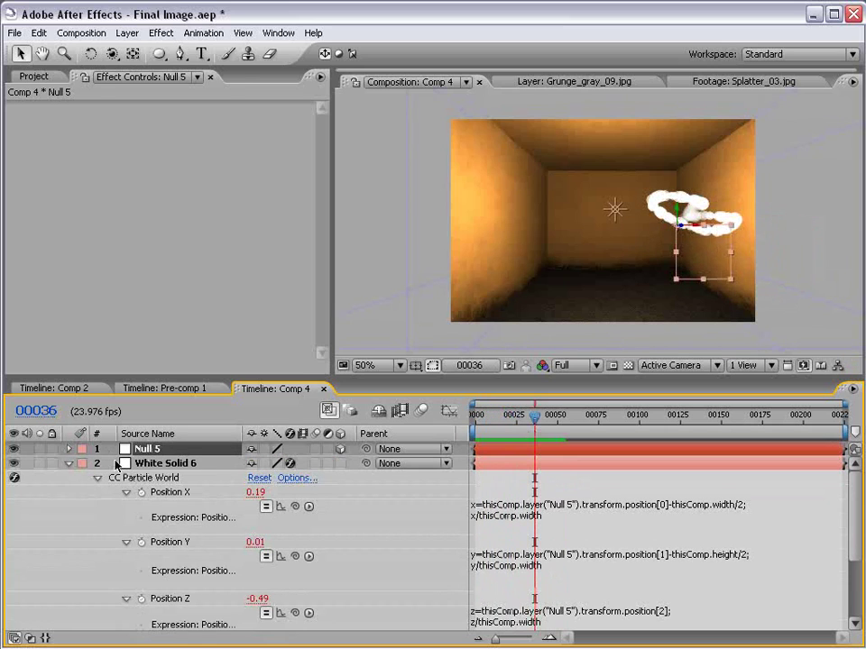
{"action": "left_click", "coordinate": [115, 464]}
{"action": "left_click", "coordinate": [68, 463]}
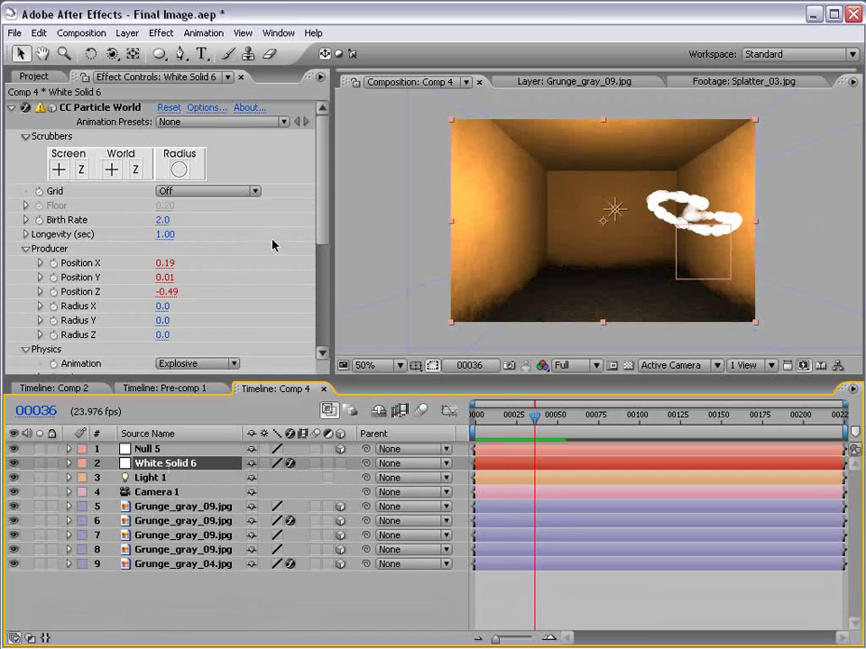
{"action": "left_click_drag", "start_coordinate": [322, 197], "coordinate": [322, 297]}
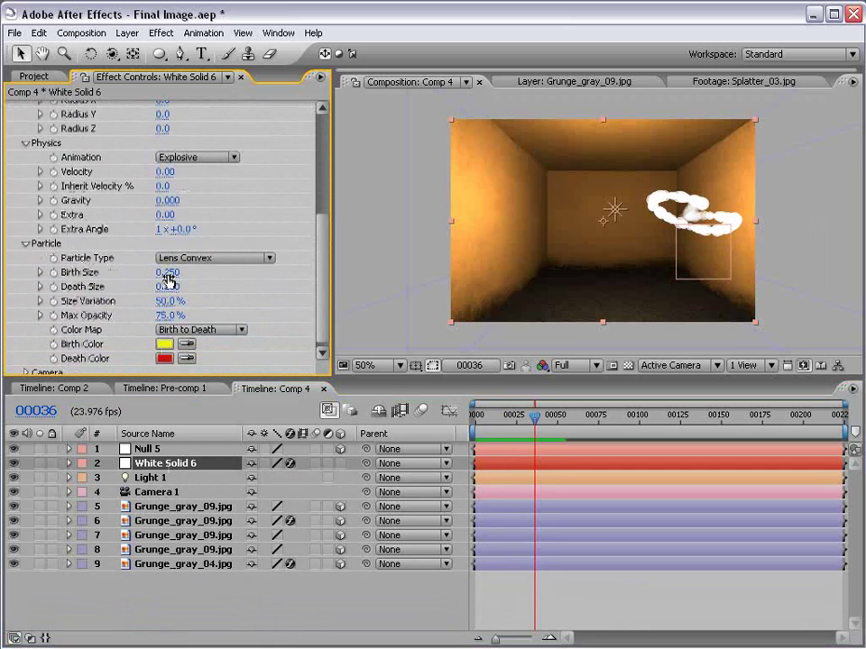
Step: Set the CC Particle World Birth Size to 0.200, Death Size to 0 and Birth Rate to 75
{"action": "mouse_move", "coordinate": [167, 280]}
{"action": "left_mouse_down"}
{"action": "mouse_move", "coordinate": [142, 276]}
{"action": "mouse_move", "coordinate": [129, 288]}
{"action": "mouse_move", "coordinate": [169, 271]}
{"action": "left_mouse_up"}
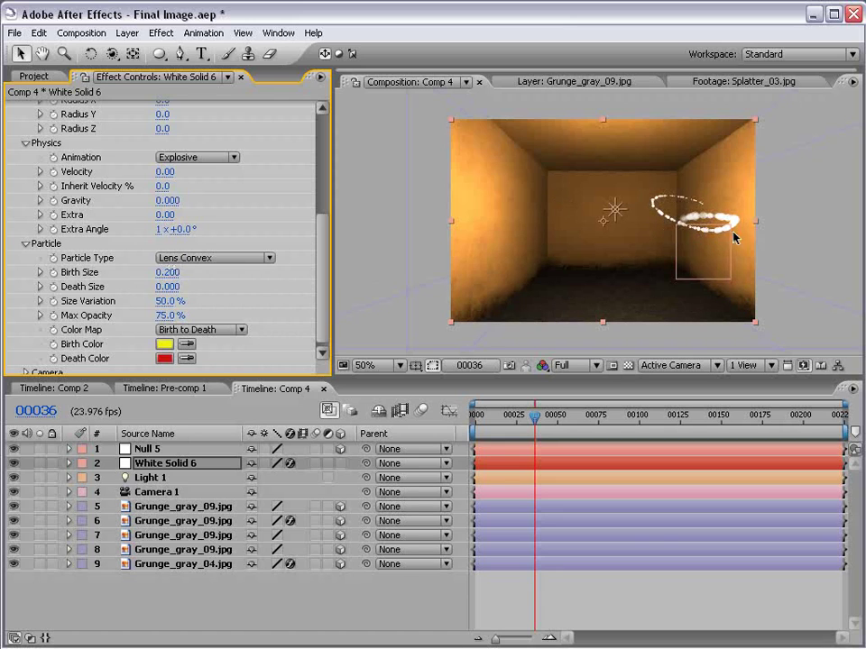
{"action": "scroll", "coordinate": [280, 165], "scroll_direction": "up", "scroll_amount": 5}
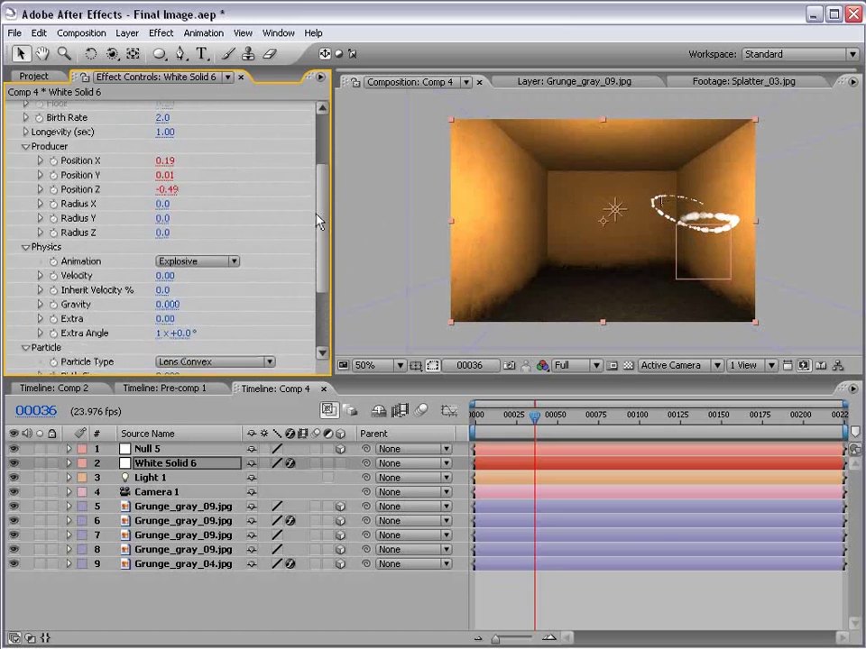
{"action": "left_click", "coordinate": [168, 107]}
{"action": "left_click_drag", "start_coordinate": [162, 219], "coordinate": [398, 185]}
{"action": "left_click", "coordinate": [167, 219]}
{"action": "type", "text": "75"}
{"action": "key", "text": "Return"}
Step: Set the particles' Birth Size to 0.090, then preview the trail and inspect it up close at frame 68
{"action": "left_click_drag", "start_coordinate": [322, 223], "coordinate": [310, 319]}
{"action": "left_click_drag", "start_coordinate": [167, 266], "coordinate": [125, 201]}
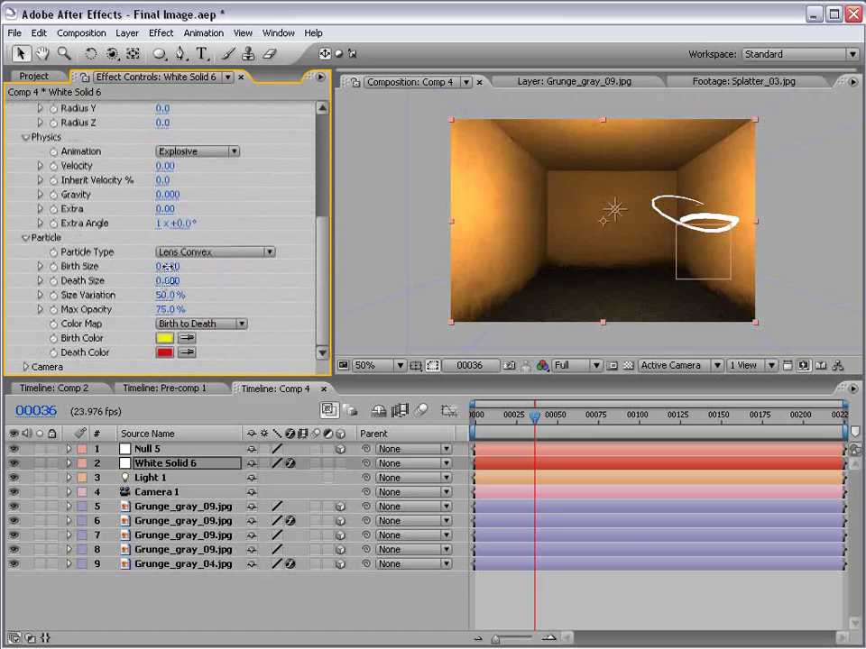
{"action": "left_click", "coordinate": [535, 416]}
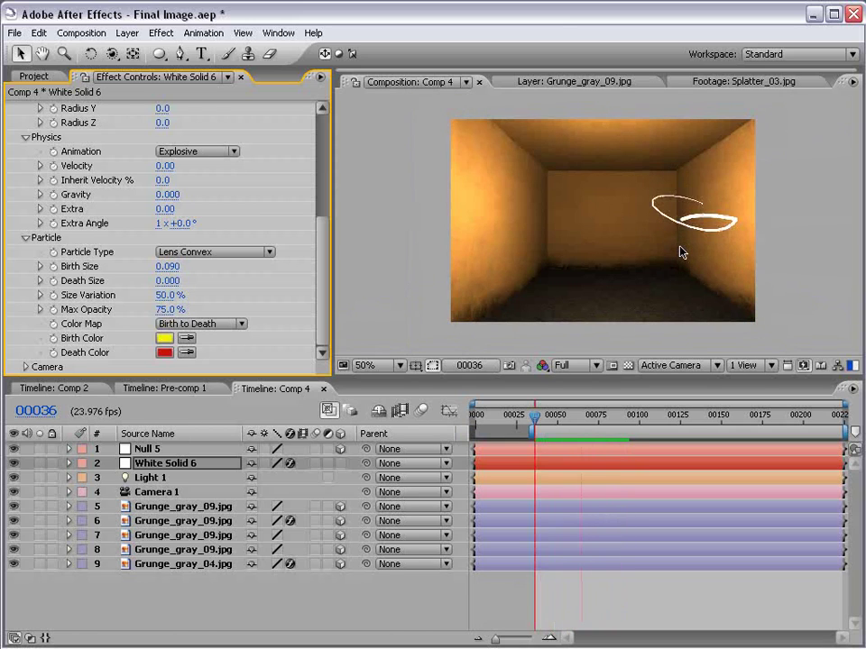
{"action": "left_click_drag", "start_coordinate": [561, 415], "coordinate": [587, 418]}
{"action": "key", "text": "period"}
{"action": "key", "text": "h"}
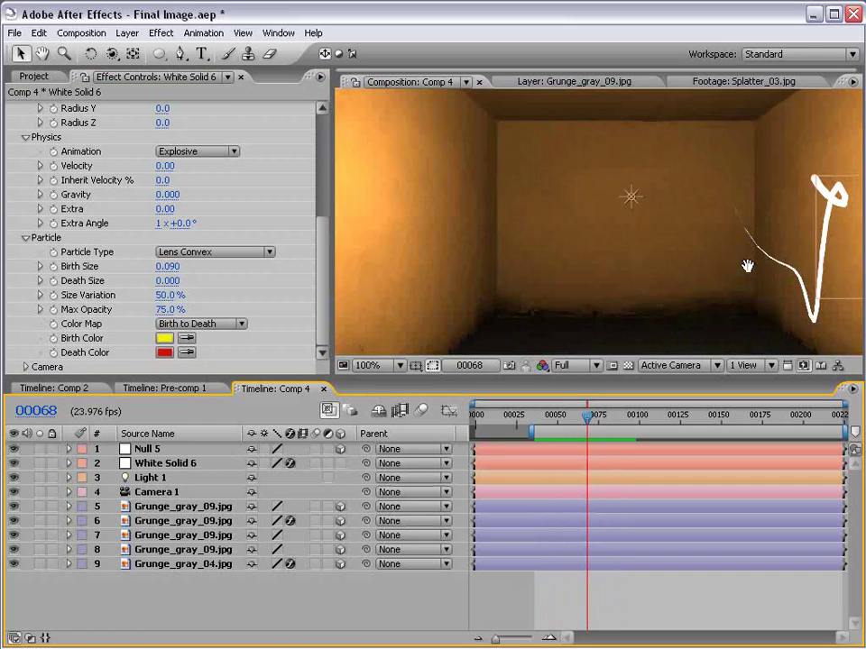
{"action": "left_click_drag", "start_coordinate": [748, 262], "coordinate": [550, 233]}
{"action": "key", "text": "comma"}
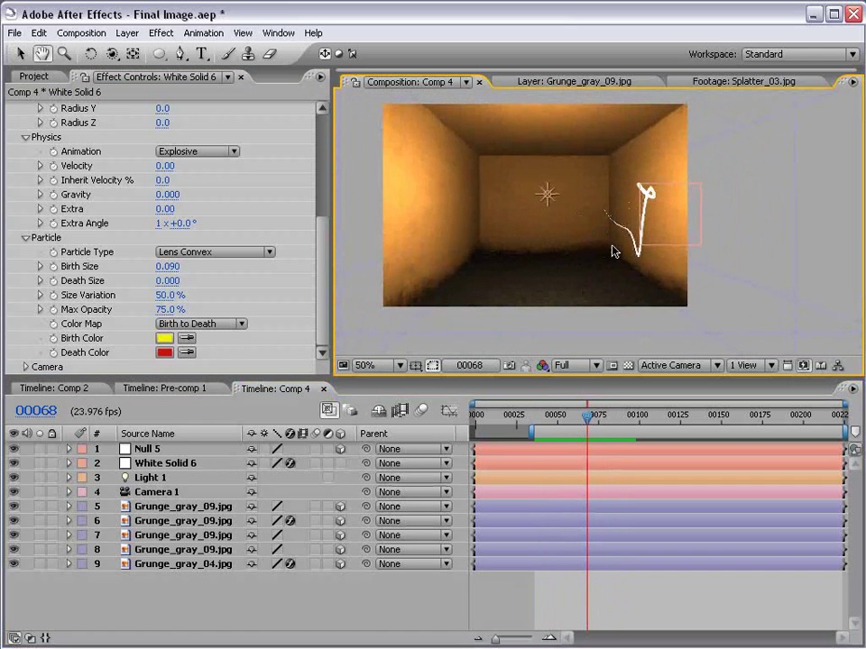
Step: Set CC Particle World's Opacity Map to the Fade Out Round preset in the effect options
{"action": "left_click_drag", "start_coordinate": [328, 264], "coordinate": [318, 171]}
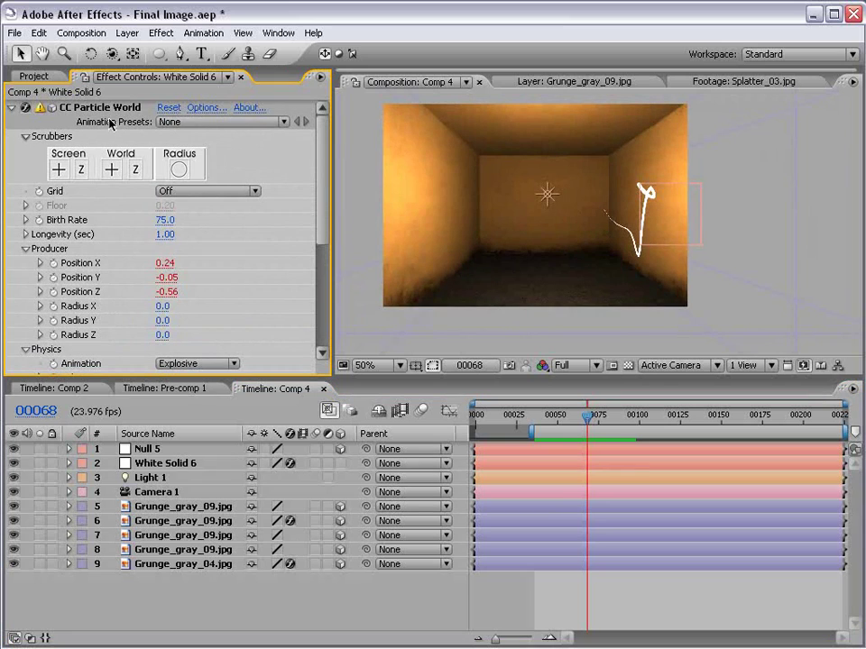
{"action": "left_click", "coordinate": [207, 107]}
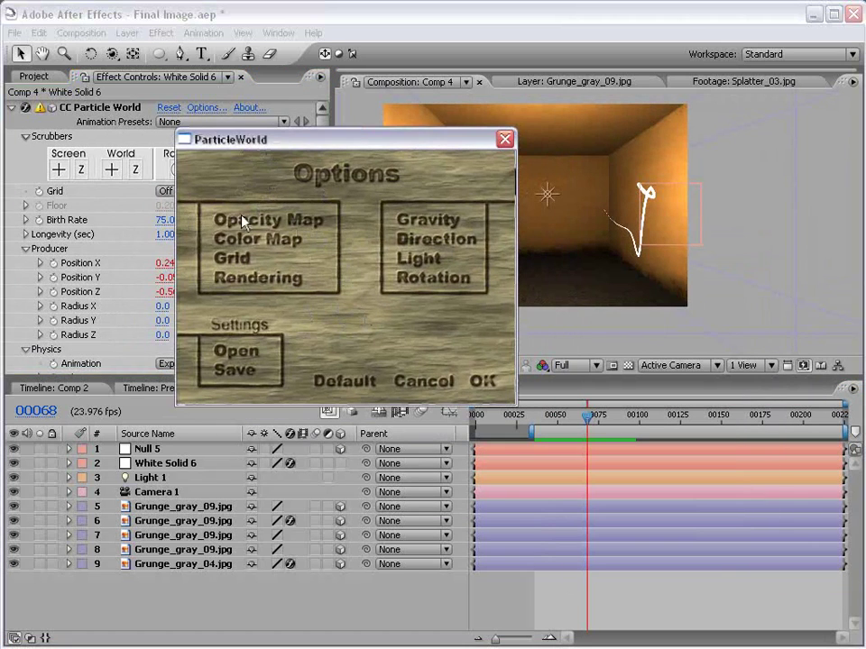
{"action": "left_click", "coordinate": [242, 224]}
{"action": "left_click_drag", "start_coordinate": [259, 198], "coordinate": [372, 200]}
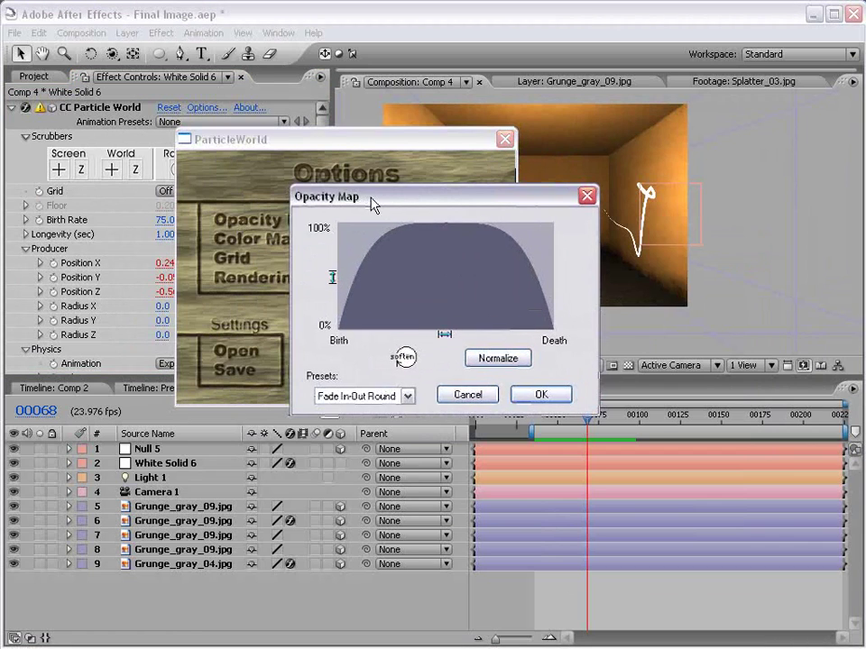
{"action": "left_click", "coordinate": [368, 397]}
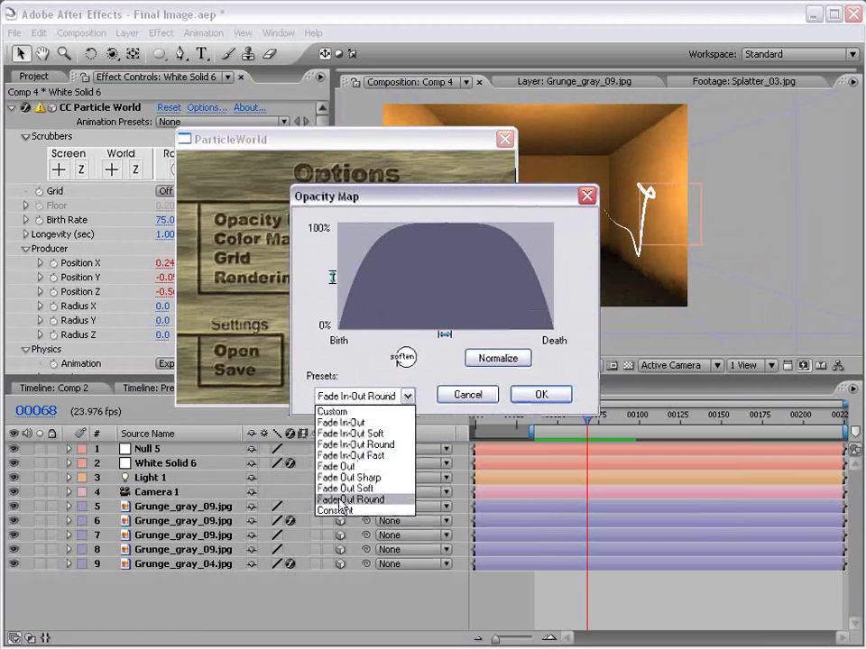
{"action": "left_click", "coordinate": [348, 500]}
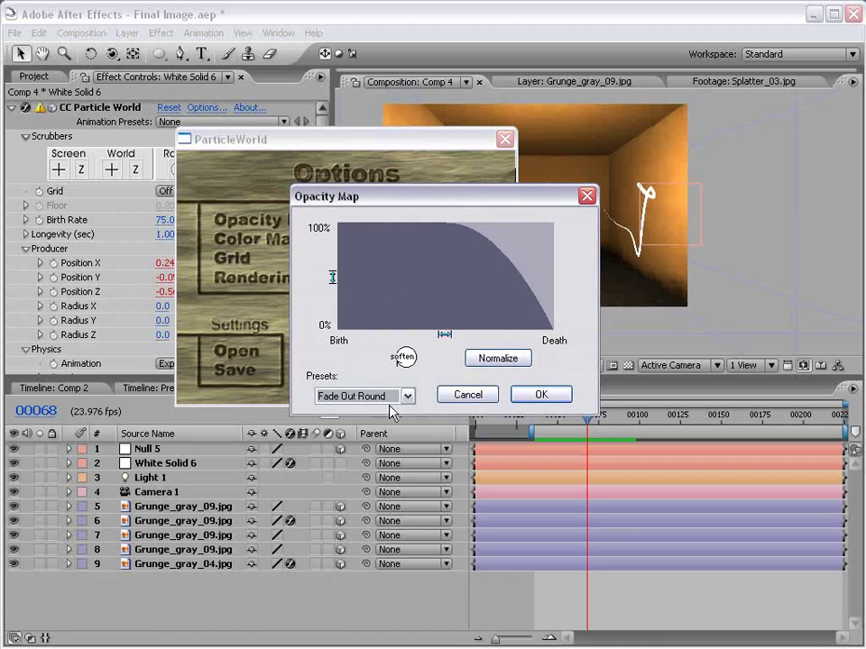
{"action": "left_click", "coordinate": [541, 399]}
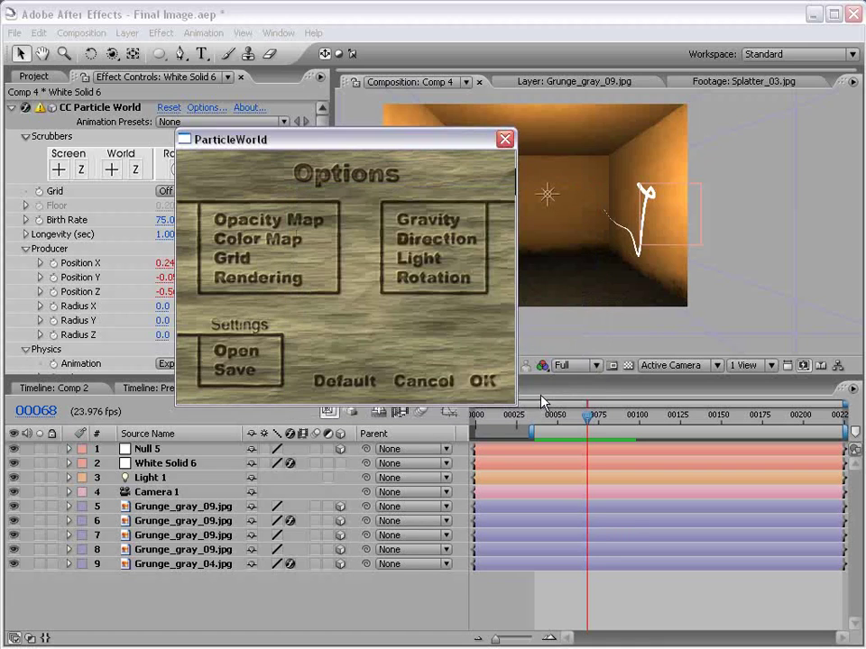
{"action": "left_click_drag", "start_coordinate": [390, 150], "coordinate": [374, 190]}
{"action": "left_click", "coordinate": [465, 424]}
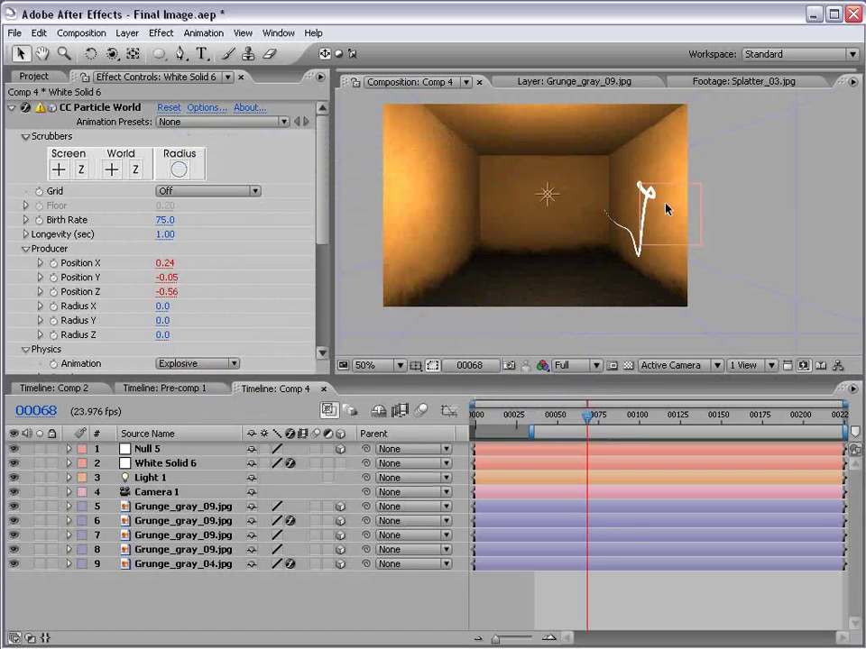
Step: Examine the particle trail up close at frame 68 and again at frame 104
{"action": "scroll", "coordinate": [642, 191], "scroll_direction": "up", "scroll_amount": 2}
{"action": "left_click", "coordinate": [649, 230]}
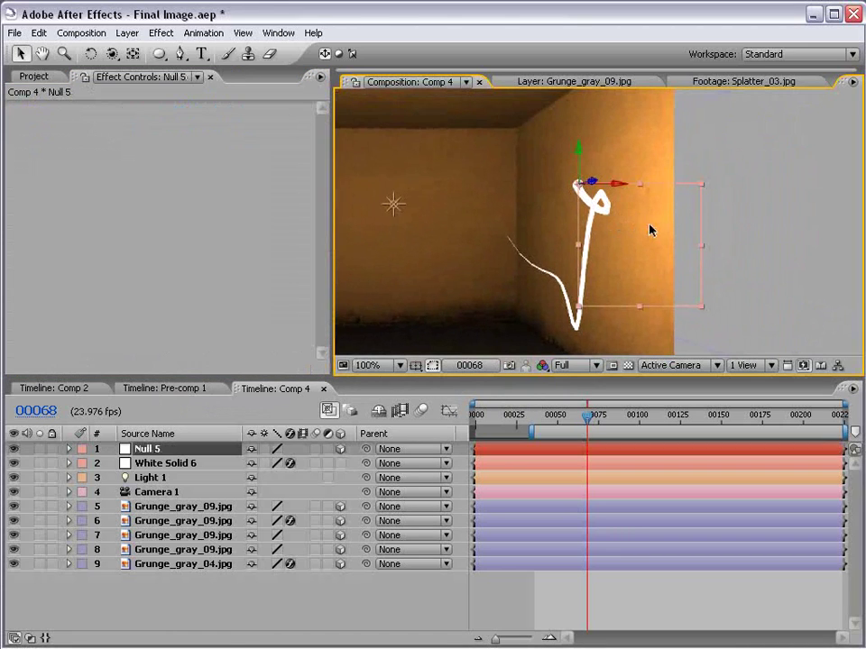
{"action": "left_click", "coordinate": [274, 616]}
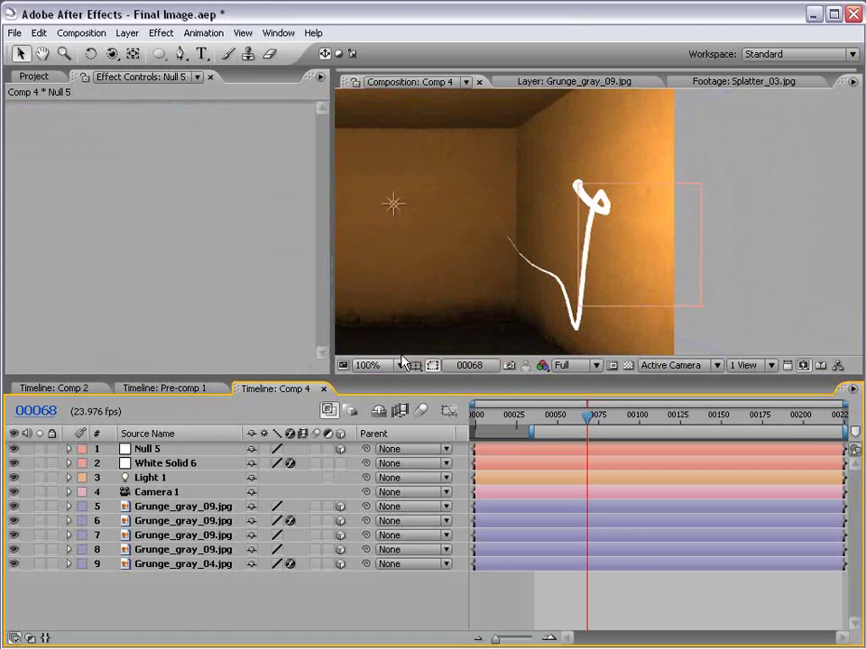
{"action": "left_click_drag", "start_coordinate": [588, 416], "coordinate": [655, 422]}
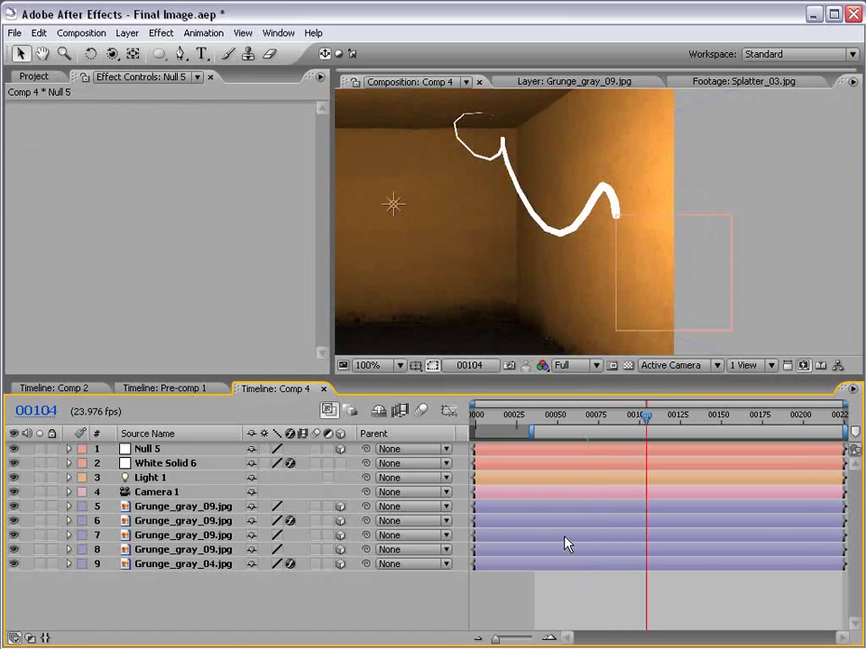
{"action": "scroll", "coordinate": [546, 213], "scroll_direction": "down", "scroll_amount": 2}
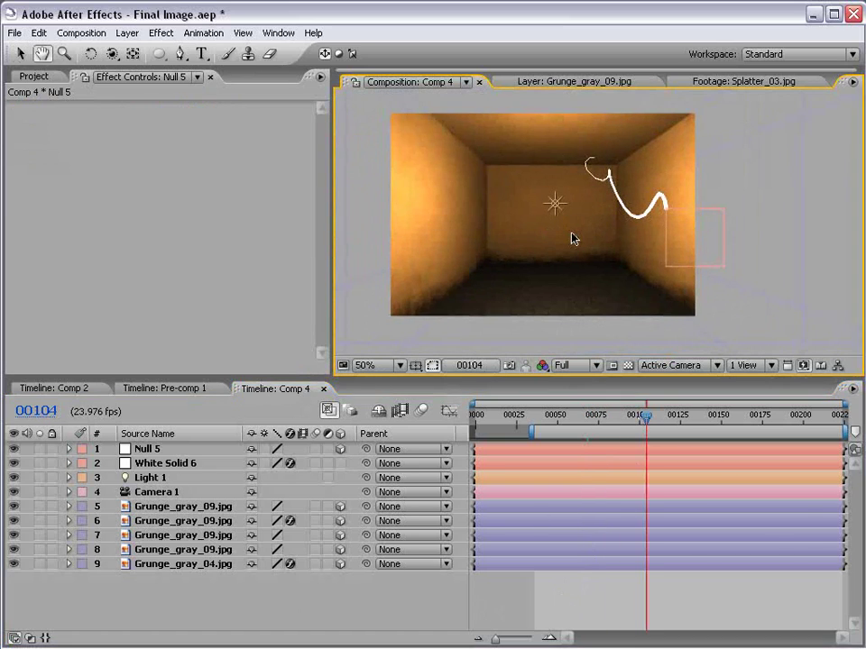
Step: Rename the White Solid 6 layer as Particles
{"action": "left_click", "coordinate": [34, 77]}
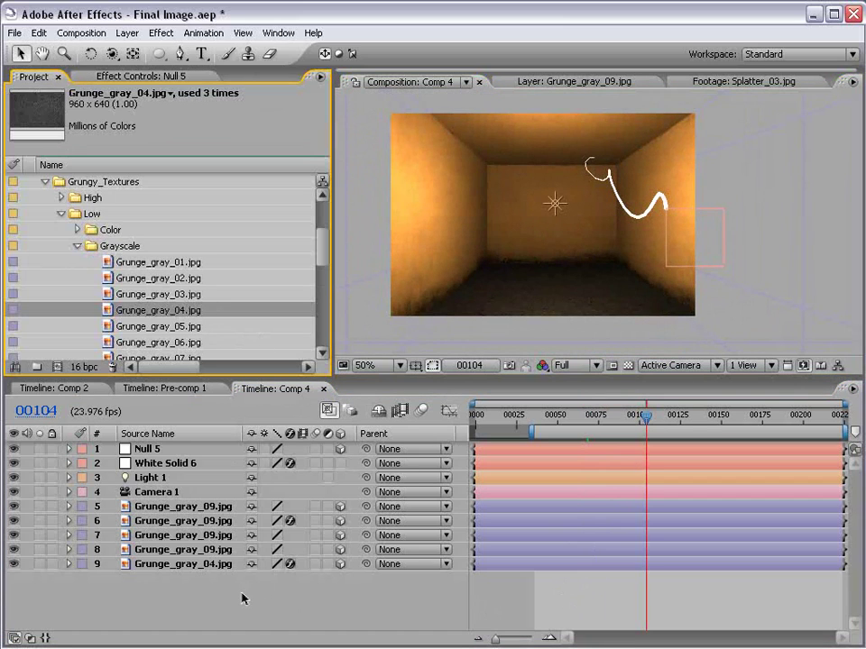
{"action": "left_click", "coordinate": [163, 463]}
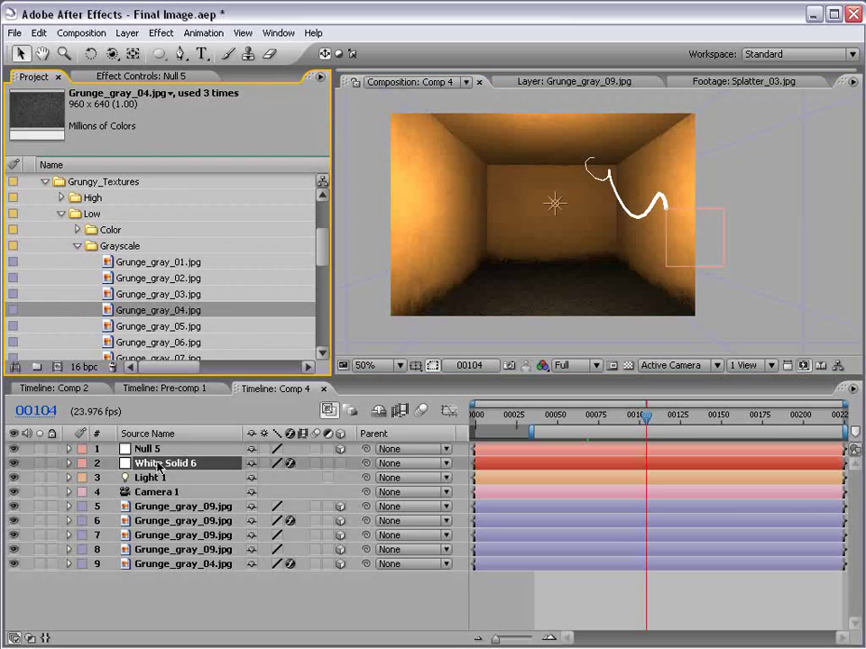
{"action": "key", "text": "Return"}
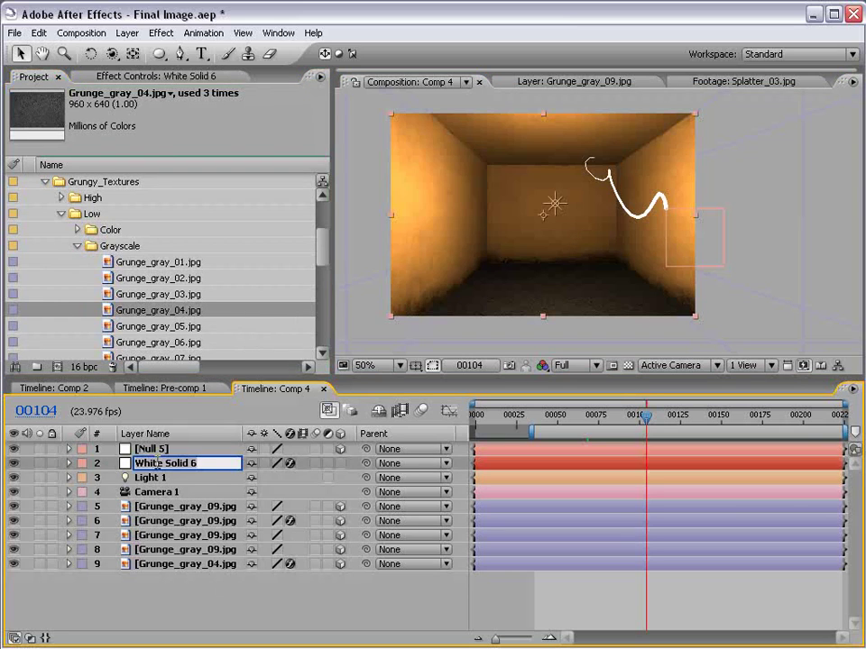
{"action": "type", "text": "Particl"}
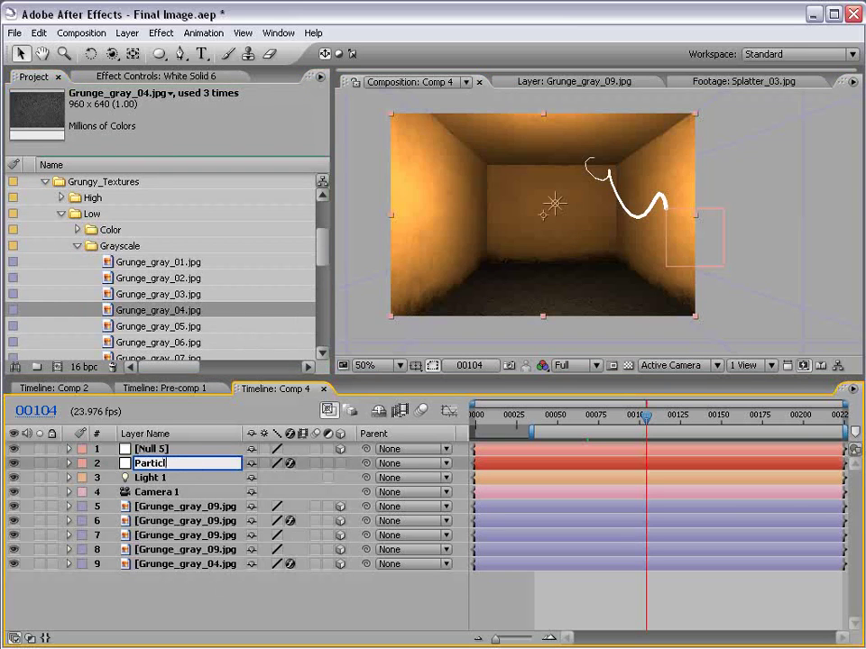
{"action": "key", "text": "Return"}
Step: Rename the Null 5 layer as POINT
{"action": "left_click", "coordinate": [154, 449]}
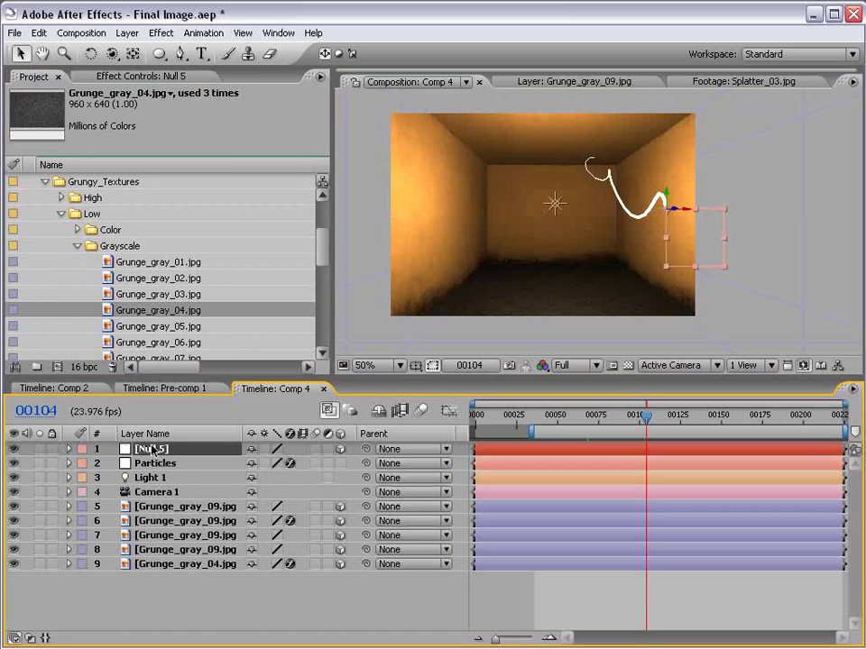
{"action": "key", "text": "Return"}
{"action": "type", "text": "POINT"}
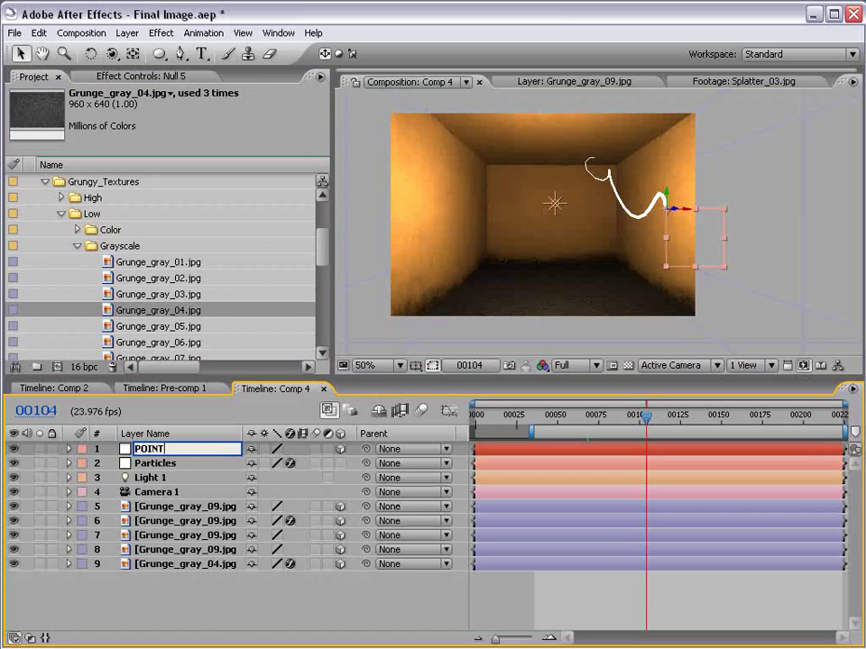
{"action": "key", "text": "Return"}
Step: Apply the Stylize Glow effect to the Particles layer
{"action": "key", "text": "ctrl+Down"}
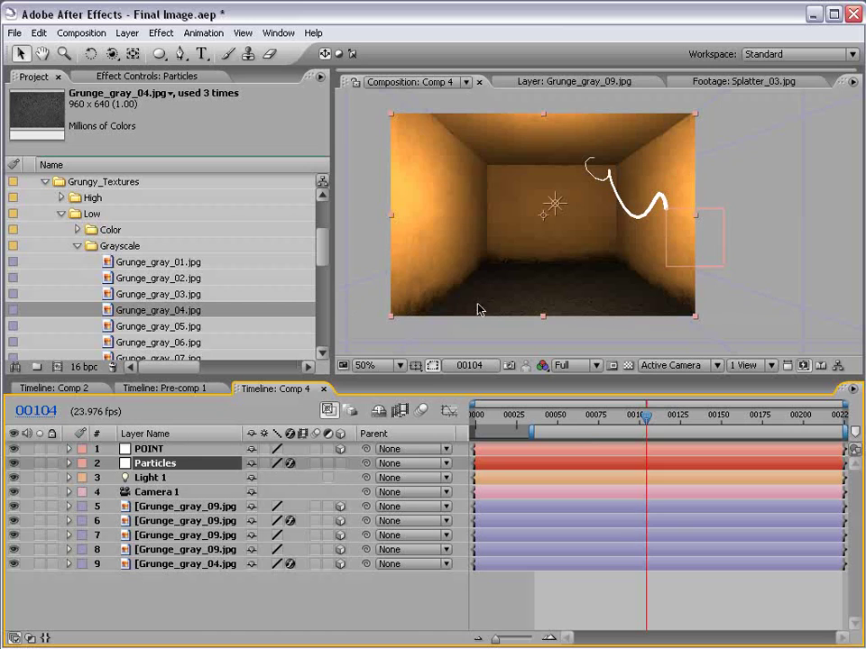
{"action": "left_click", "coordinate": [154, 30]}
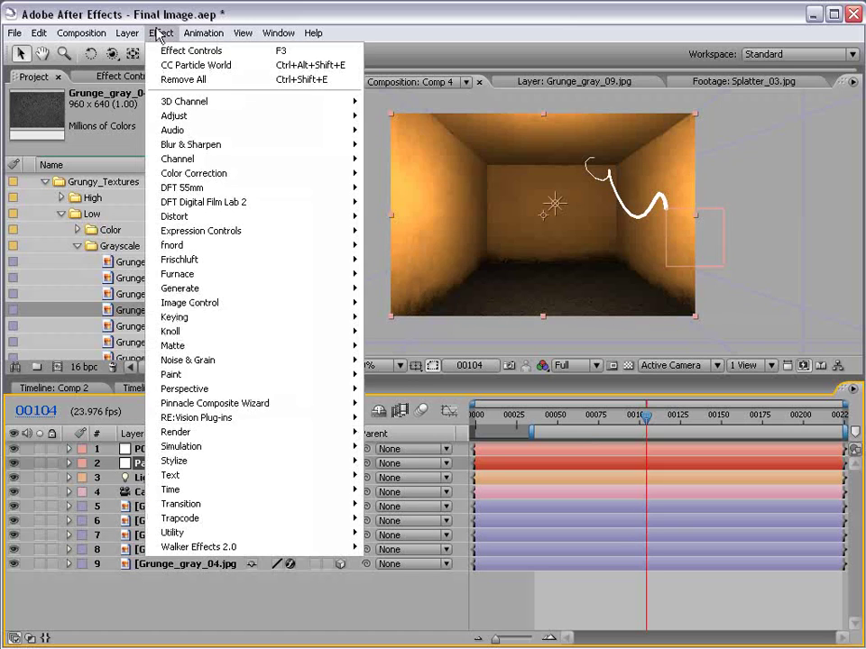
{"action": "mouse_move", "coordinate": [211, 464]}
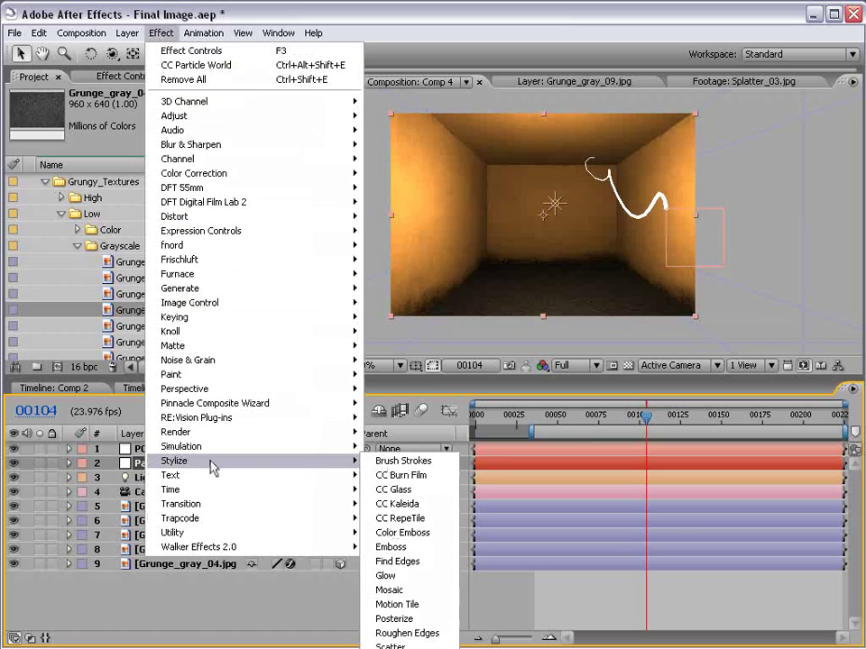
{"action": "left_click", "coordinate": [395, 575]}
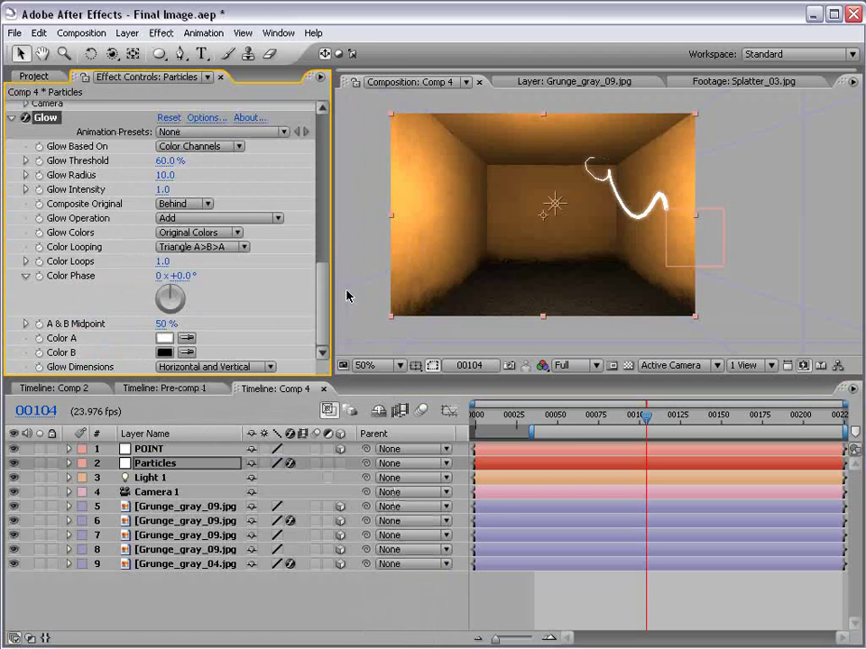
Step: Set the Glow's Color B to a bright orange and its Glow Colors to A & B Colors
{"action": "left_click", "coordinate": [164, 352]}
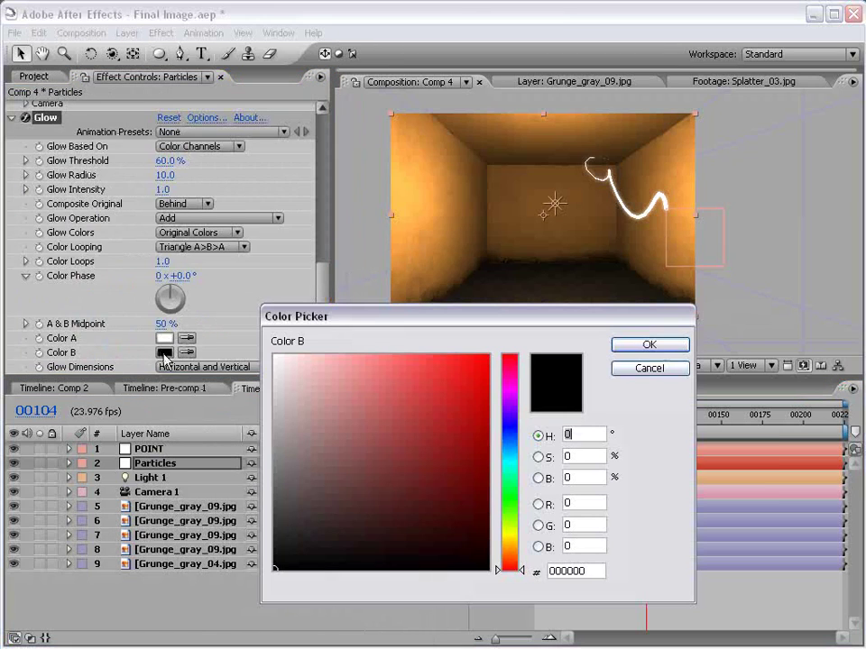
{"action": "left_click_drag", "start_coordinate": [511, 533], "coordinate": [511, 553]}
{"action": "left_click", "coordinate": [441, 364]}
{"action": "left_click", "coordinate": [448, 355]}
{"action": "left_click_drag", "start_coordinate": [562, 356], "coordinate": [560, 359]}
{"action": "left_click", "coordinate": [646, 346]}
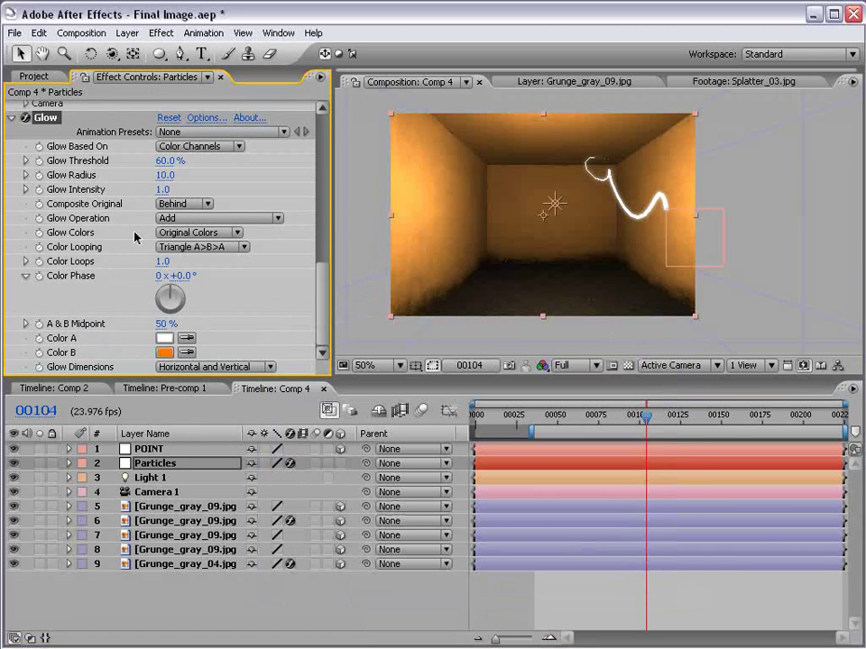
{"action": "left_click", "coordinate": [198, 233]}
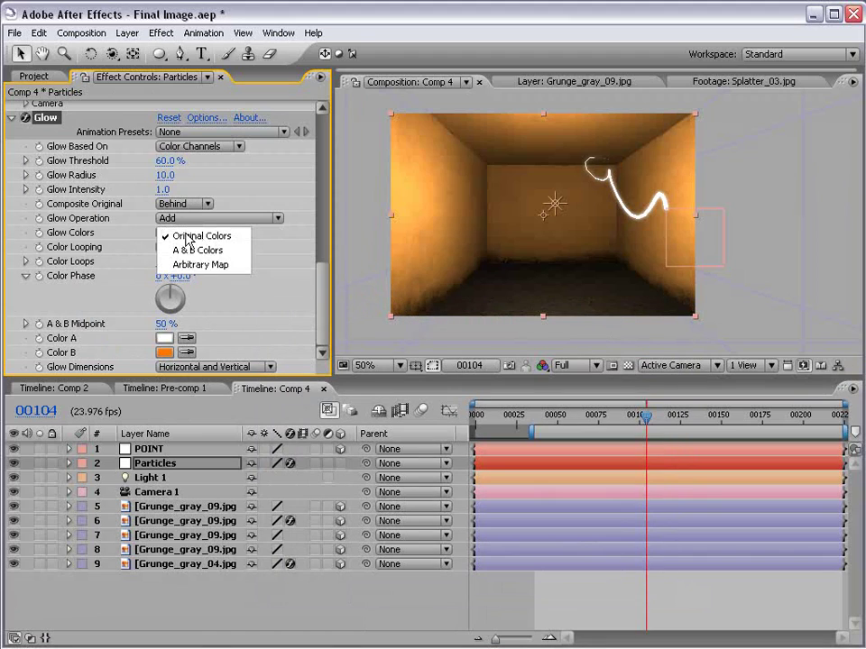
{"action": "left_click", "coordinate": [239, 251]}
Step: Set the Glow Intensity to 2.3 and the Glow Radius to 17 while viewing the streak up close
{"action": "scroll", "coordinate": [711, 231], "scroll_direction": "up", "scroll_amount": 1}
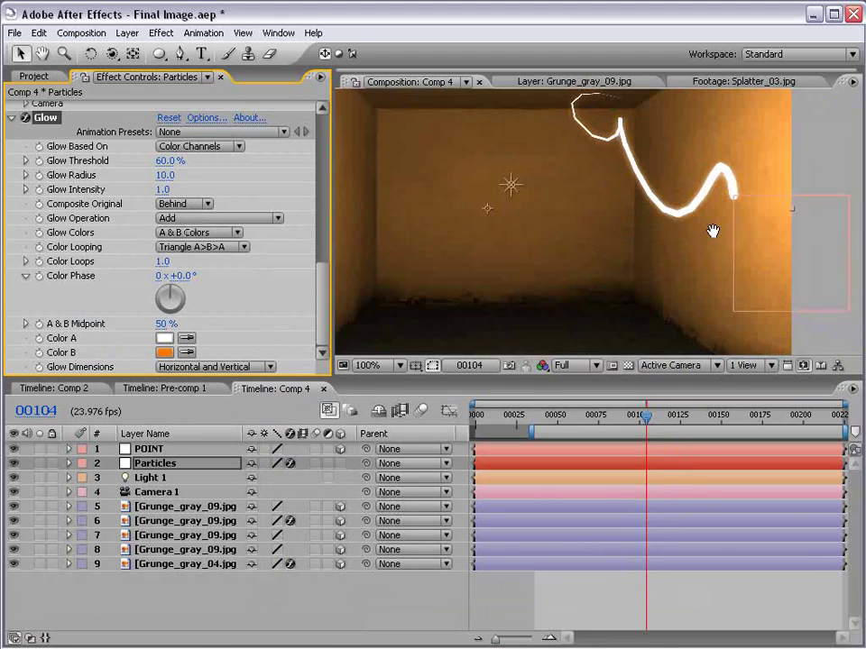
{"action": "key", "text": "h"}
{"action": "left_click_drag", "start_coordinate": [712, 231], "coordinate": [669, 241]}
{"action": "left_click_drag", "start_coordinate": [163, 189], "coordinate": [282, 189]}
{"action": "key", "text": "v"}
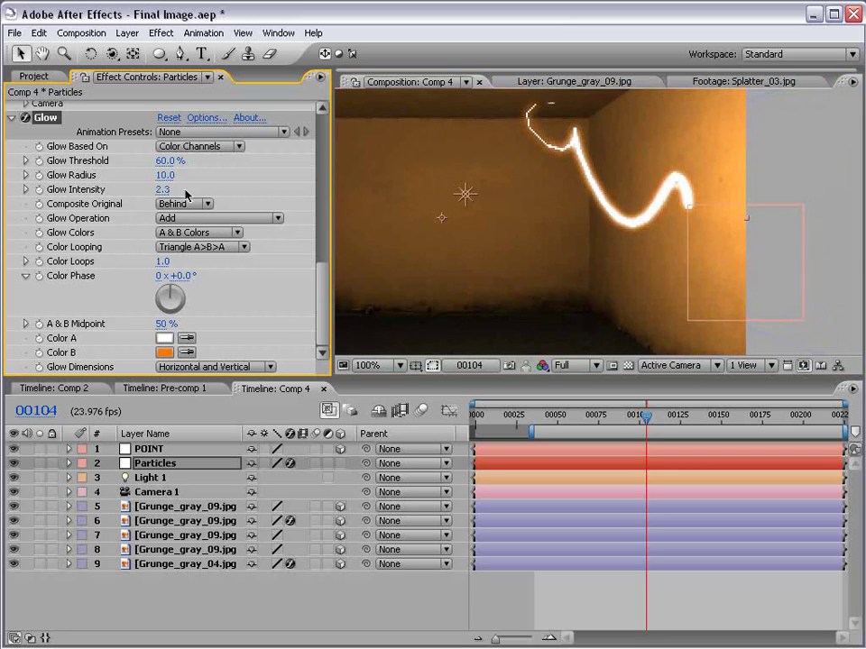
{"action": "left_click_drag", "start_coordinate": [164, 177], "coordinate": [170, 174]}
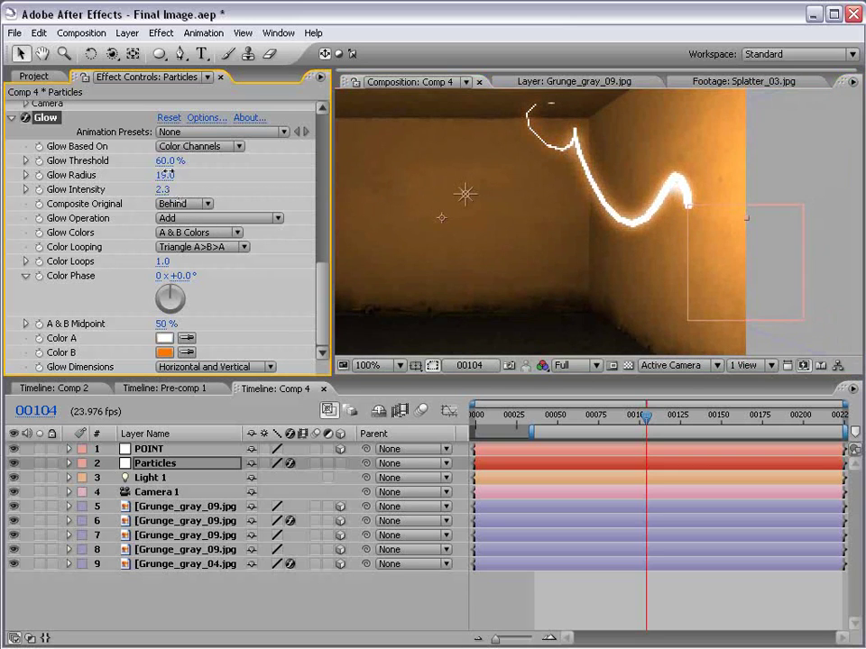
Step: Advance to frame 114 and preview the glowing trail in a maximized composition view
{"action": "key", "text": "grave"}
{"action": "key", "text": "shift+Page_Down"}
{"action": "mouse_move", "coordinate": [466, 329]}
{"action": "left_mouse_down"}
{"action": "mouse_move", "coordinate": [595, 310]}
{"action": "mouse_move", "coordinate": [577, 322]}
{"action": "left_mouse_up"}
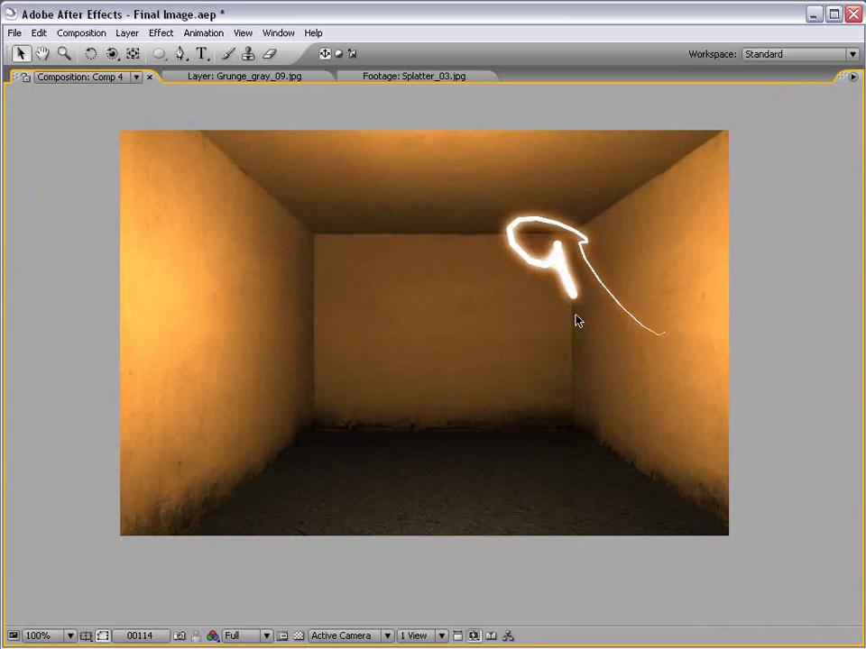
{"action": "key", "text": "grave"}
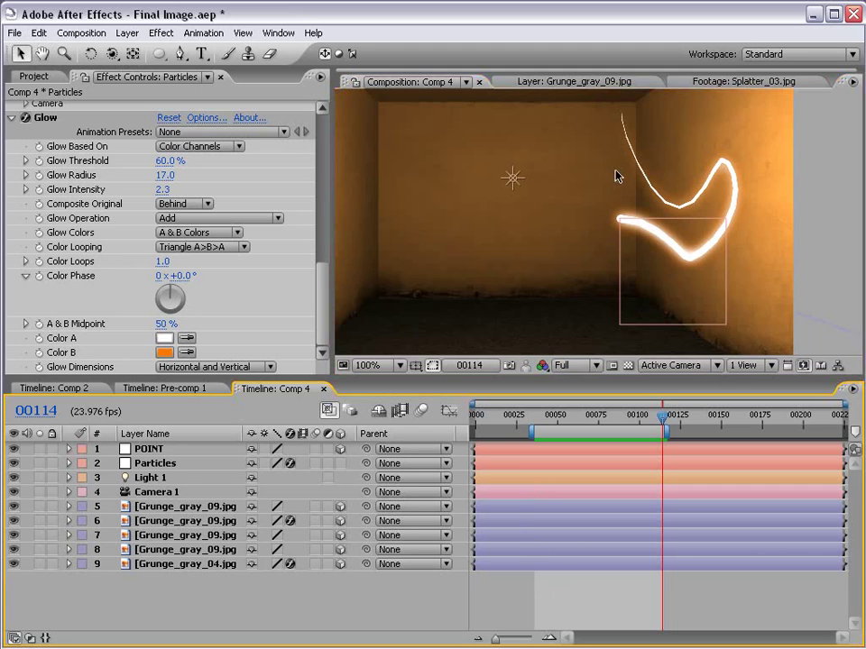
Step: Delete the POINT null's Position keyframes and change its Position expression to wiggle(3,120)
{"action": "key", "text": "comma"}
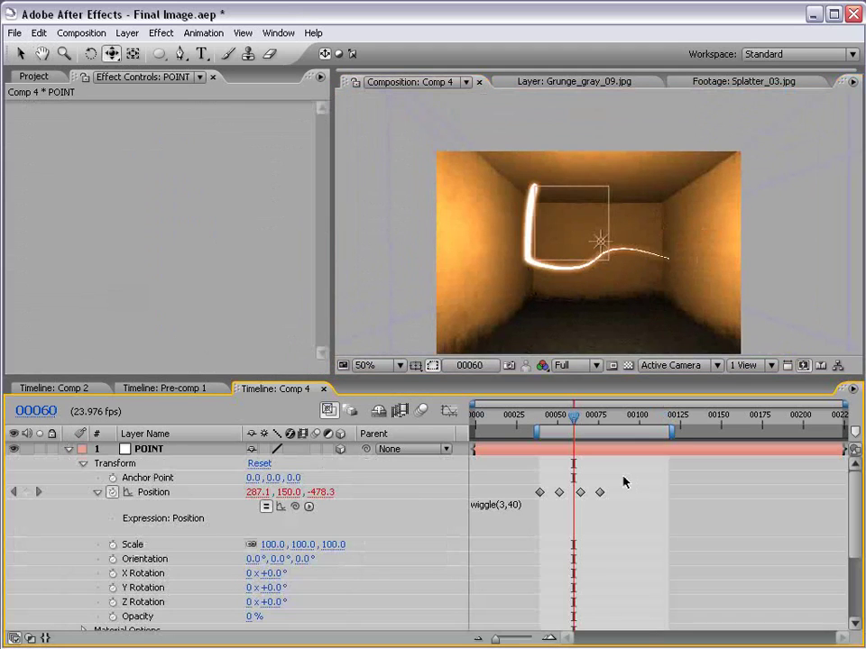
{"action": "left_click_drag", "start_coordinate": [625, 483], "coordinate": [531, 490]}
{"action": "left_click", "coordinate": [523, 508]}
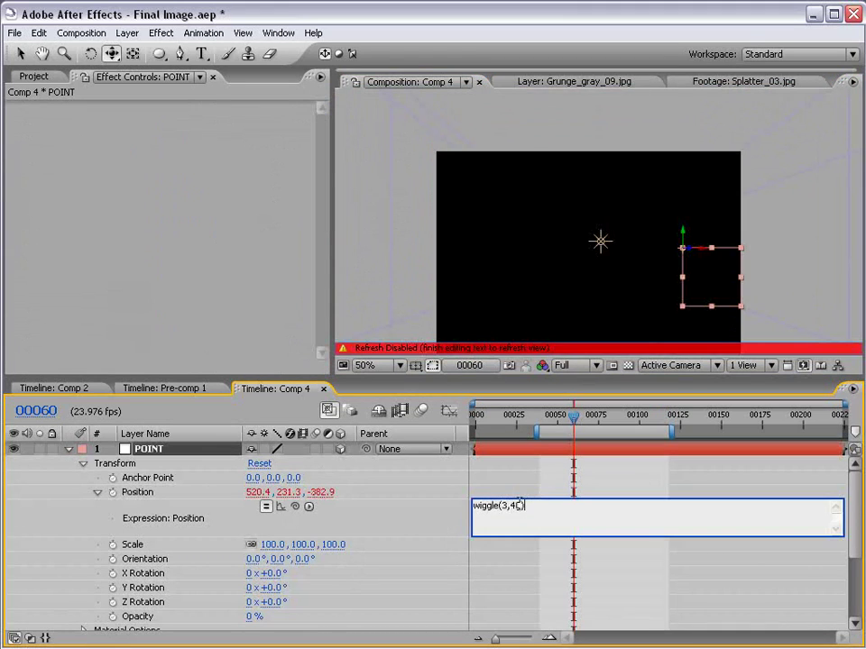
{"action": "double_click", "coordinate": [514, 506]}
{"action": "type", "text": "12"}
{"action": "left_click", "coordinate": [498, 476]}
Step: At frame 111, move the POINT null toward the middle of the room, to about 368, 289, -190
{"action": "left_click_drag", "start_coordinate": [573, 415], "coordinate": [656, 417]}
{"action": "key", "text": "v"}
{"action": "left_click", "coordinate": [598, 449]}
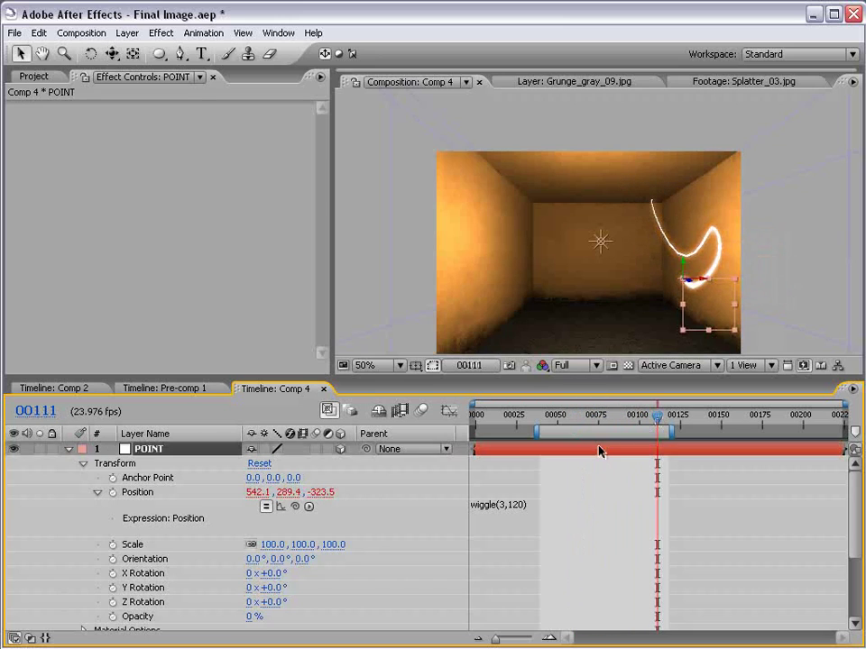
{"action": "left_click_drag", "start_coordinate": [701, 284], "coordinate": [593, 227]}
{"action": "left_click", "coordinate": [580, 461]}
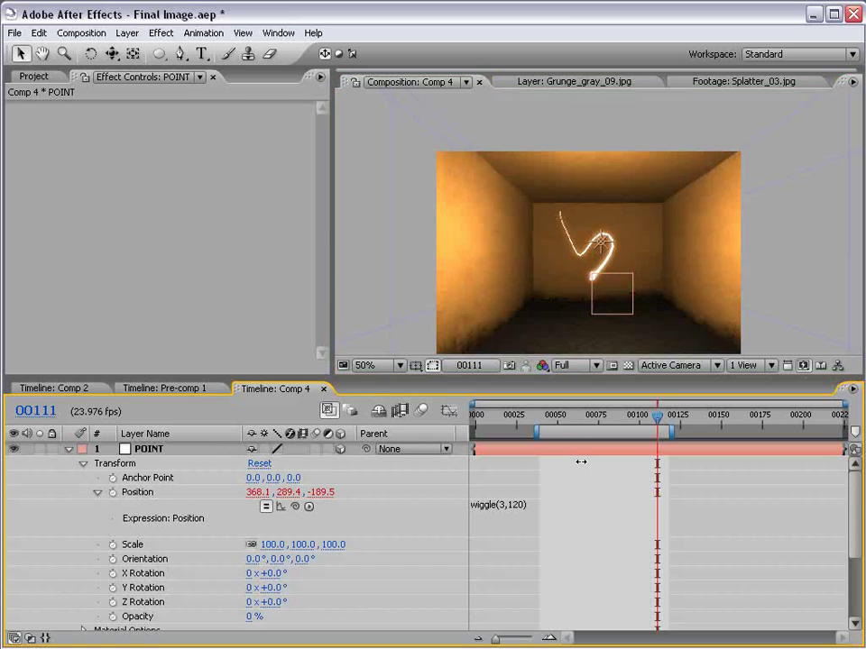
Step: Orbit the camera around the room to animate Camera 1 with Position keyframes up to frame 96
{"action": "scroll", "coordinate": [601, 257], "scroll_direction": "up", "scroll_amount": 1}
{"action": "key", "text": "space"}
{"action": "left_click_drag", "start_coordinate": [608, 307], "coordinate": [608, 222]}
{"action": "scroll", "coordinate": [607, 239], "scroll_direction": "down", "scroll_amount": 1}
{"action": "left_click_drag", "start_coordinate": [110, 53], "coordinate": [172, 54]}
{"action": "left_click_drag", "start_coordinate": [639, 260], "coordinate": [578, 270]}
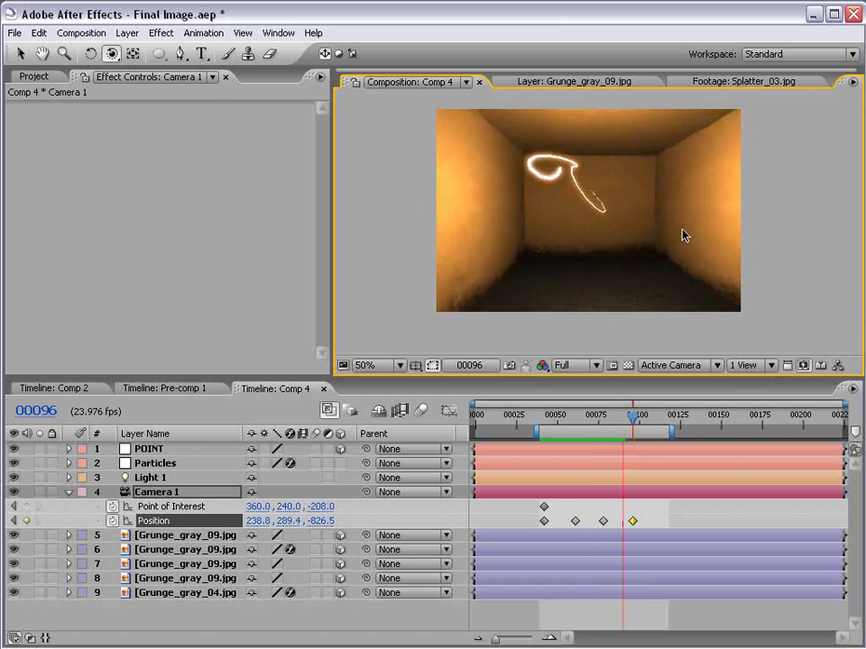
Step: Open Comp 2 and examine its finished light streak up close at frame 19
{"action": "left_click", "coordinate": [56, 388]}
{"action": "scroll", "coordinate": [596, 287], "scroll_direction": "up", "scroll_amount": 2}
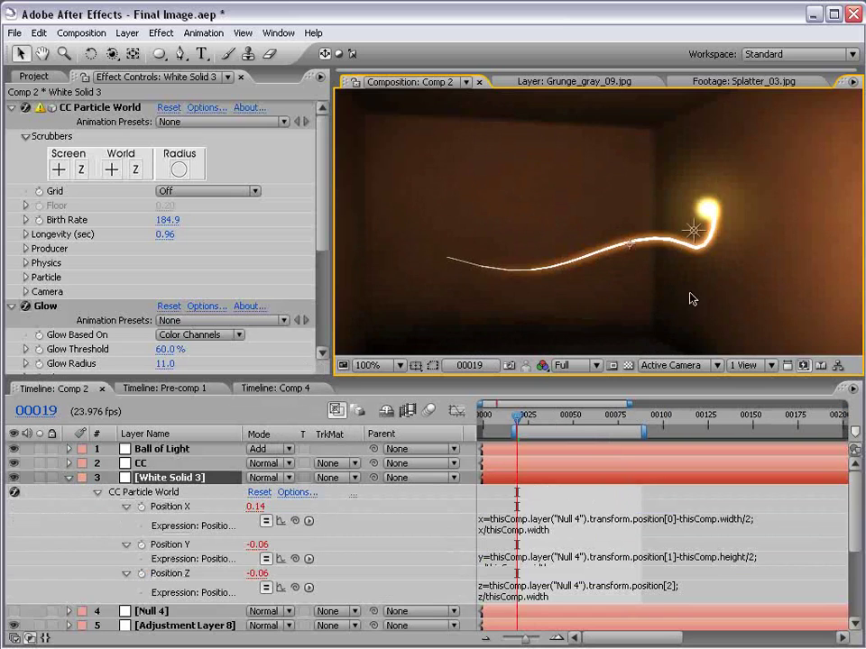
{"action": "scroll", "coordinate": [699, 271], "scroll_direction": "down", "scroll_amount": 2}
Step: Open Pre-comp 1 and examine the Final Image Presents title with its light streak in a maximized composition view
{"action": "left_click", "coordinate": [166, 388]}
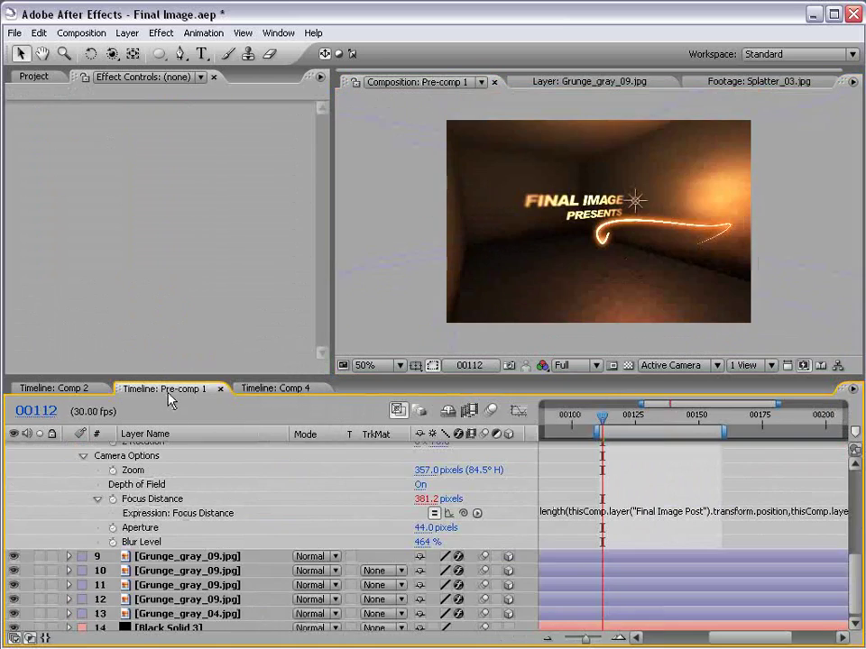
{"action": "key", "text": "grave"}
{"action": "scroll", "coordinate": [629, 266], "scroll_direction": "up", "scroll_amount": 1}
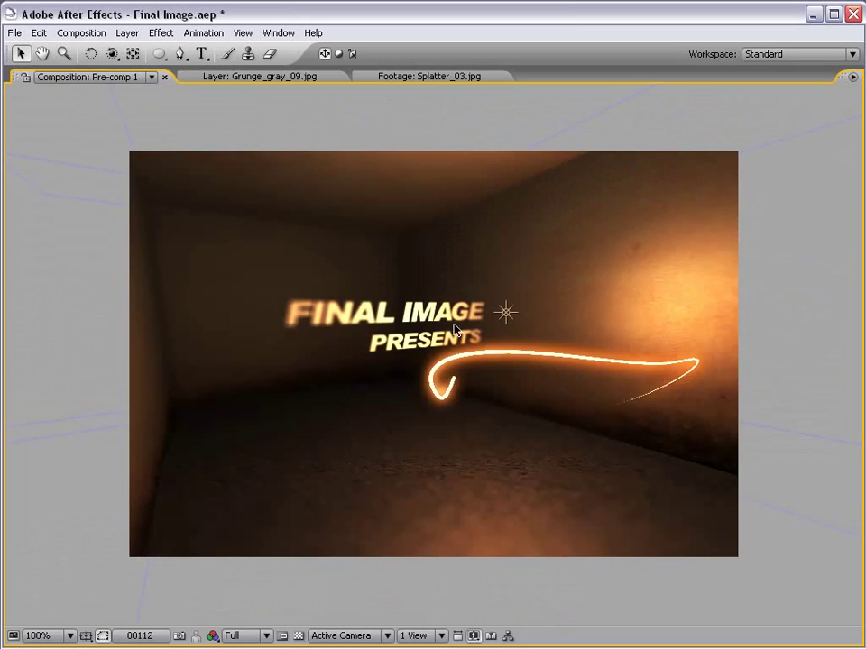
{"action": "scroll", "coordinate": [503, 385], "scroll_direction": "down", "scroll_amount": 1}
{"action": "key", "text": "grave"}
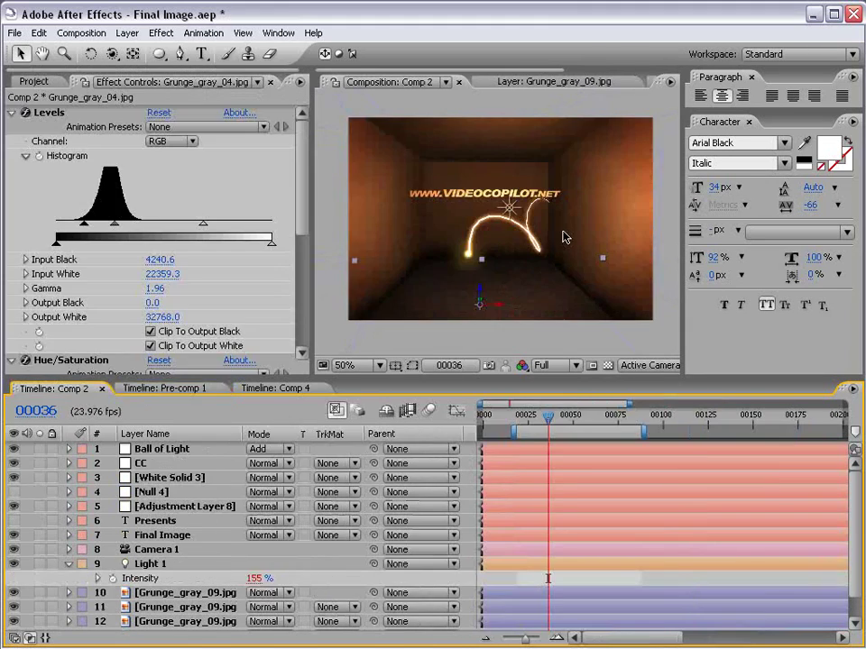
Step: Examine Comp 2's website title and glowing streak at frame 36 in a maximized composition view
{"action": "key", "text": "grave"}
{"action": "scroll", "coordinate": [493, 253], "scroll_direction": "up", "scroll_amount": 1}
{"action": "left_click_drag", "start_coordinate": [382, 366], "coordinate": [385, 365]}
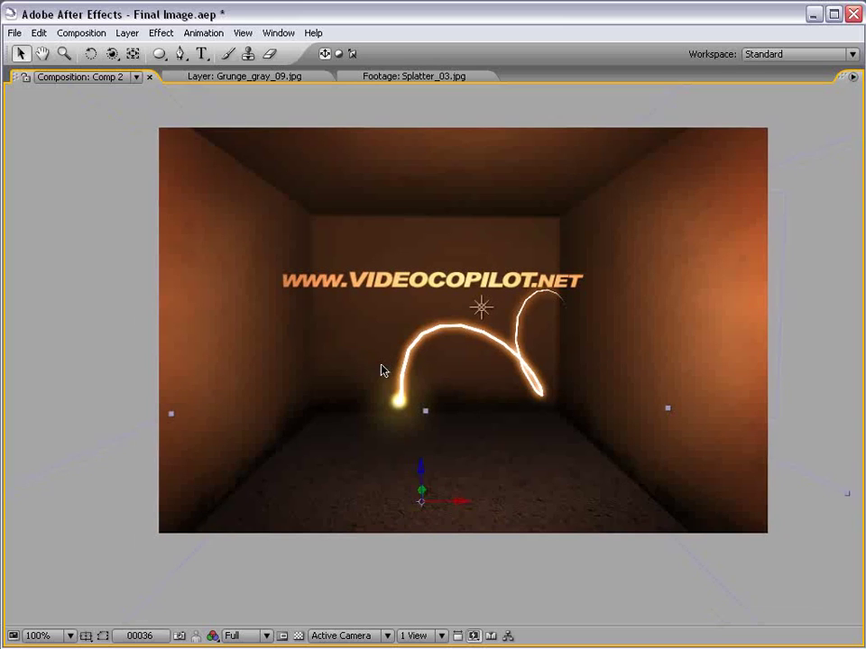